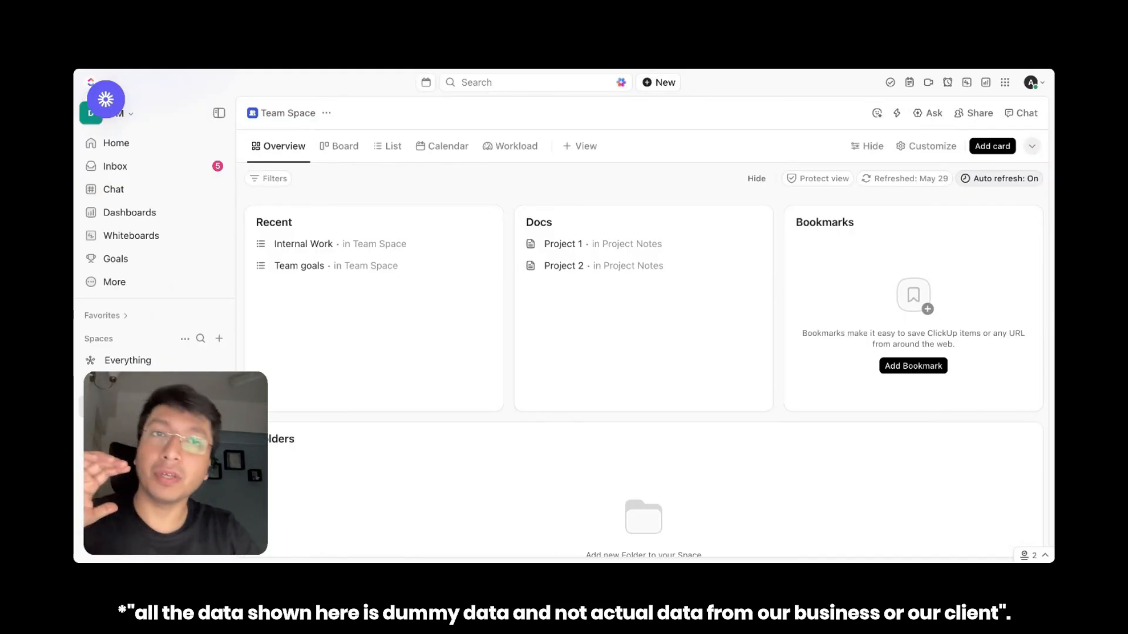
Open the Docs hub and look over its templates, wiki section and list of all docs
{"action": "left_click", "coordinate": [145, 284]}
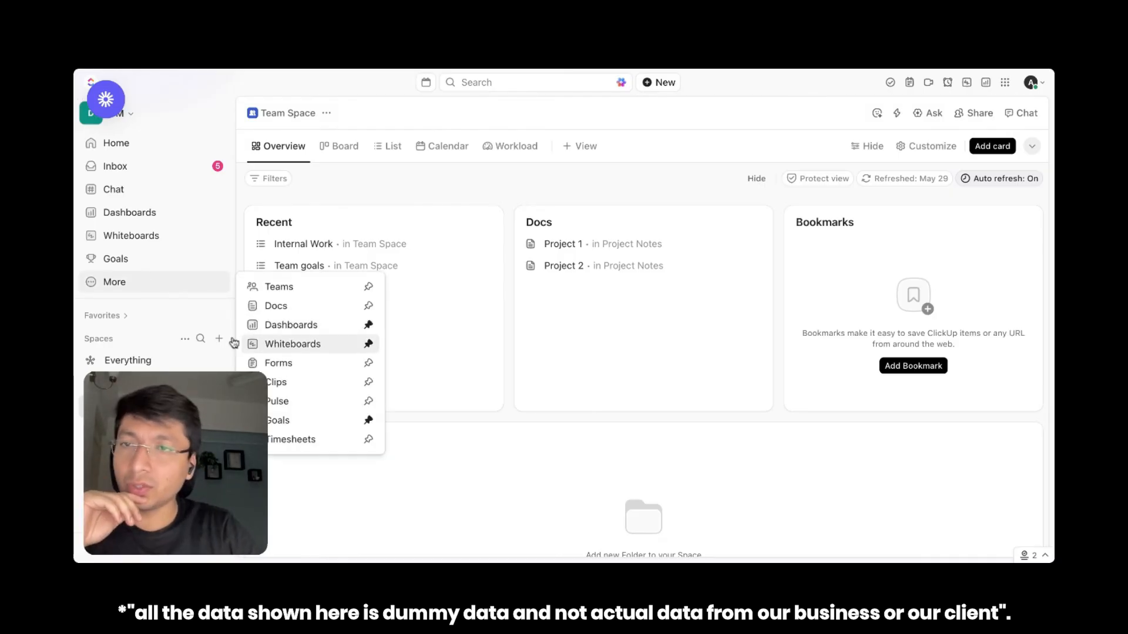
{"action": "left_click", "coordinate": [282, 306]}
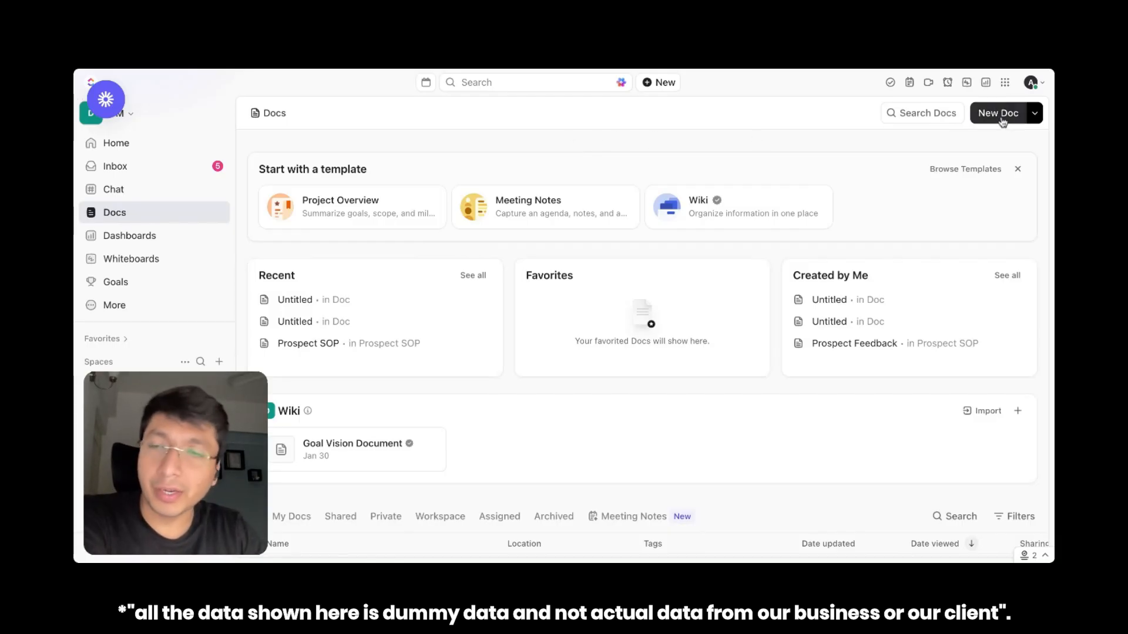
{"action": "scroll", "coordinate": [500, 410], "scroll_direction": "down", "scroll_amount": 5}
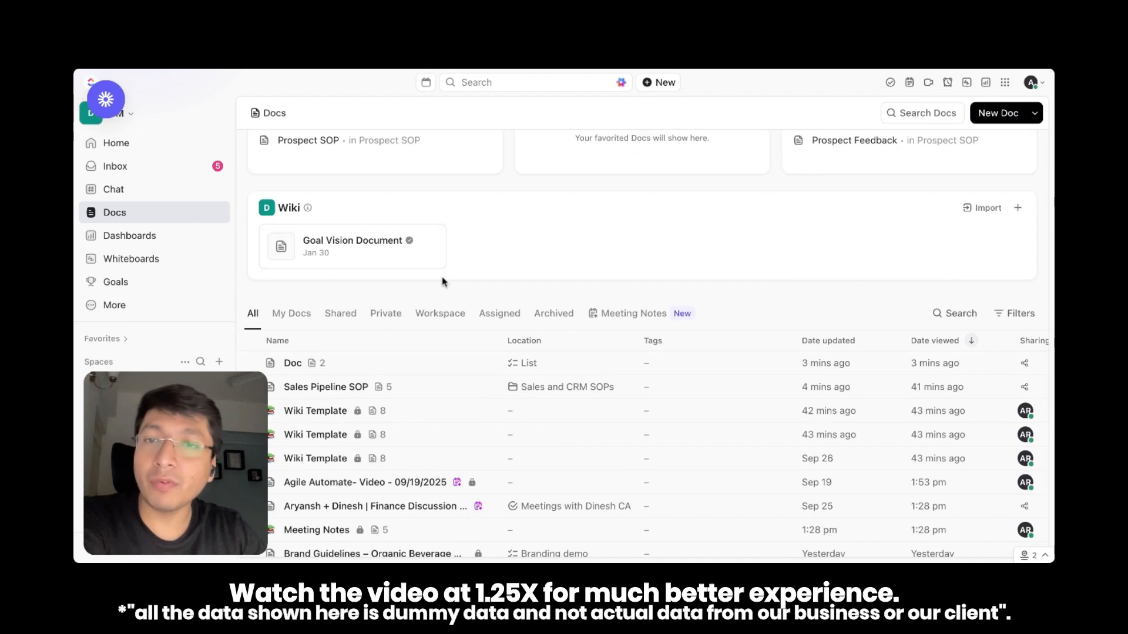
{"action": "scroll", "coordinate": [442, 276], "scroll_direction": "up", "scroll_amount": 5}
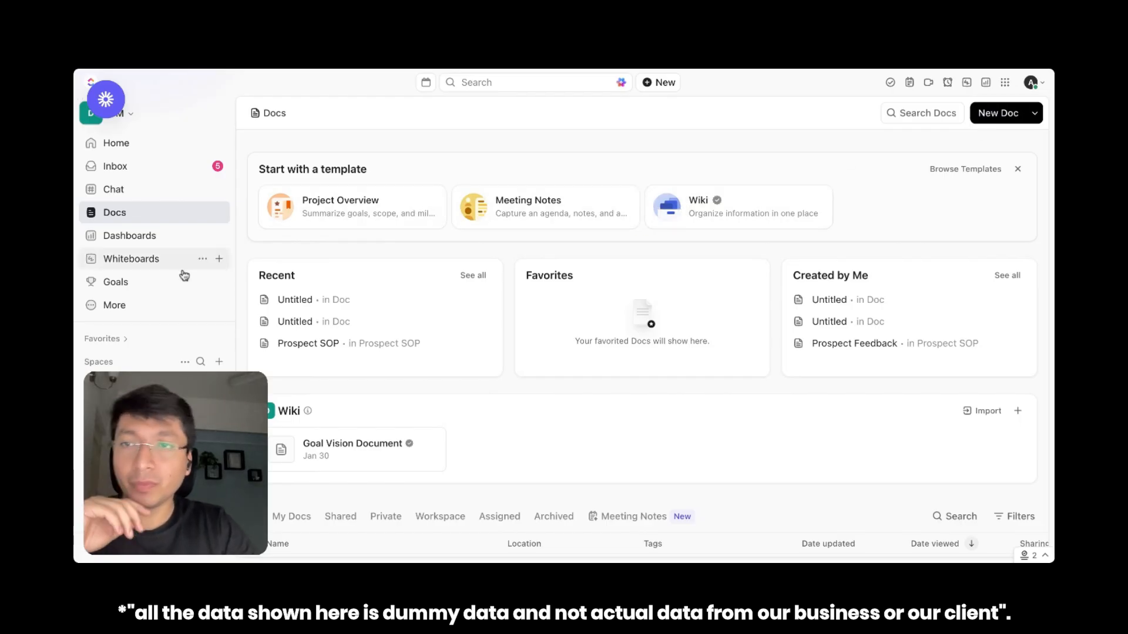
Open the list named List in the Team Management space and check its List and Doc views
{"action": "scroll", "coordinate": [175, 276], "scroll_direction": "down", "scroll_amount": 5}
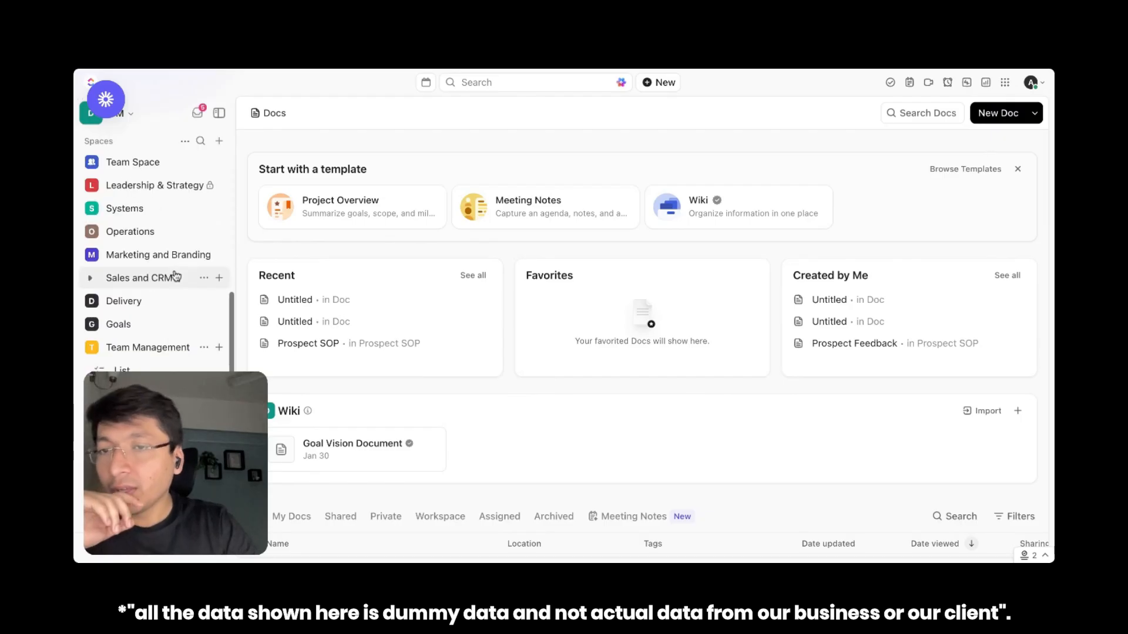
{"action": "left_click", "coordinate": [128, 369]}
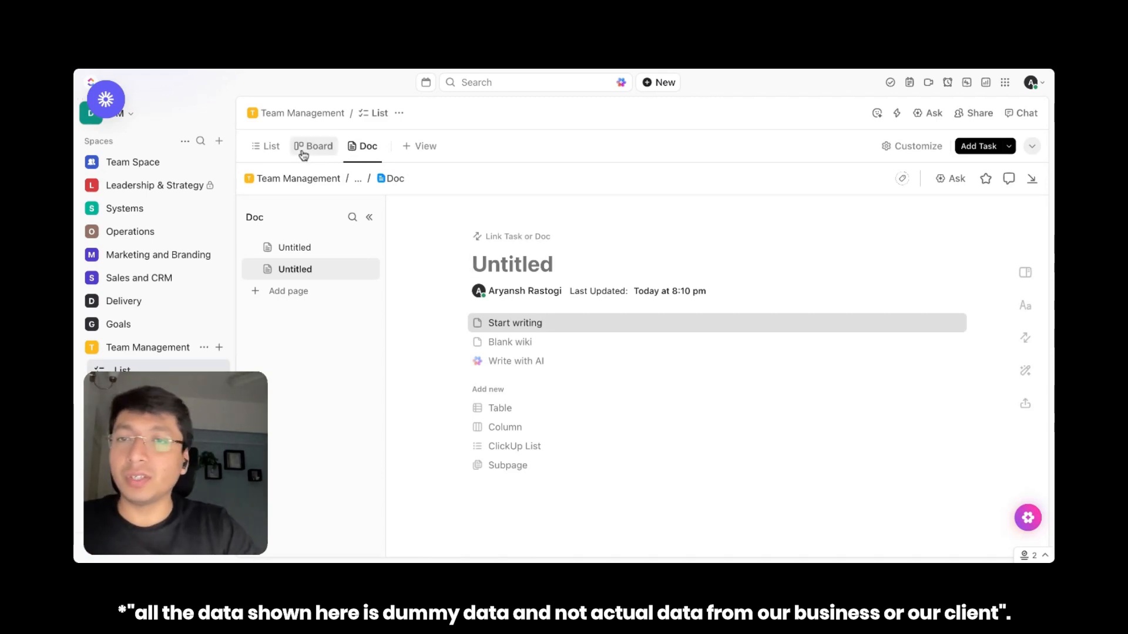
{"action": "left_click", "coordinate": [274, 149]}
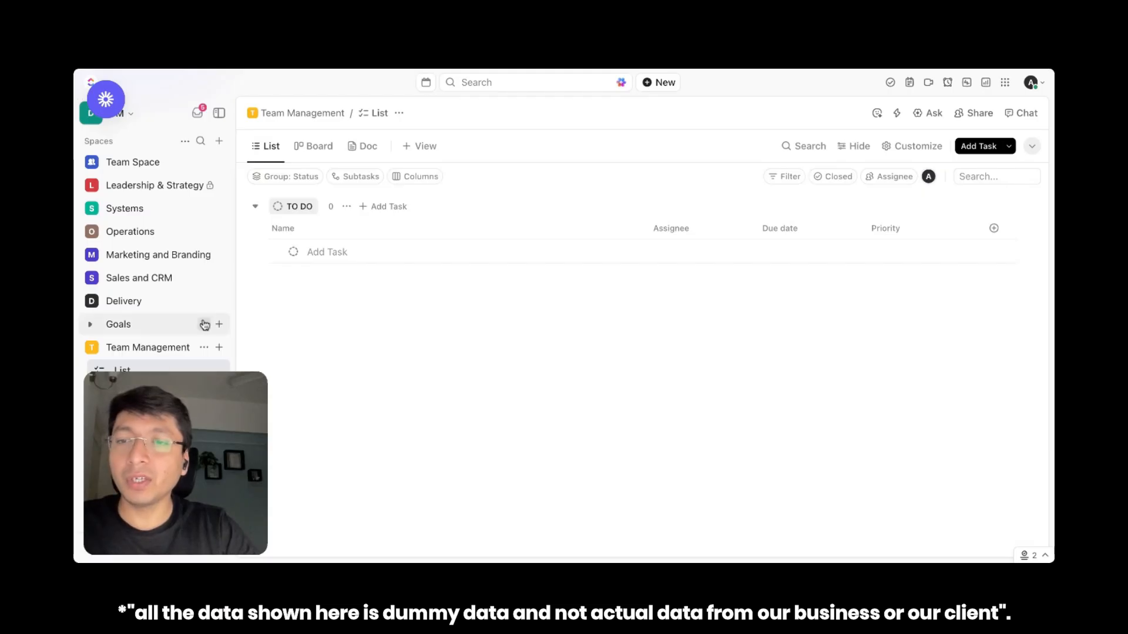
{"action": "left_click", "coordinate": [365, 147]}
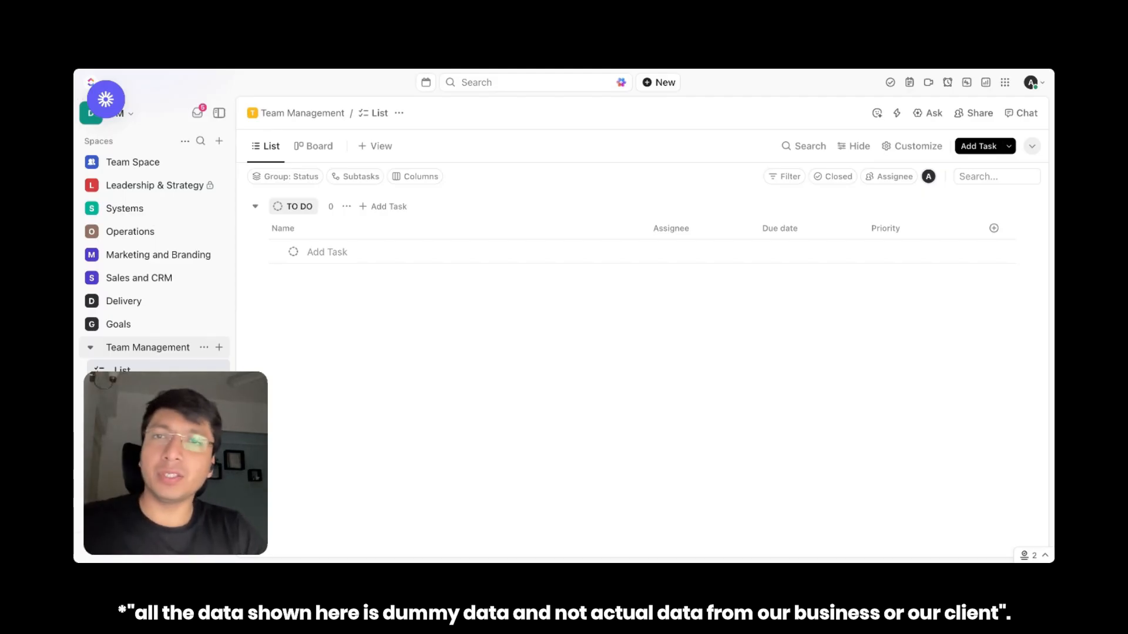
Add a Doc view to the Team Management list and add a second page to that doc
{"action": "left_click", "coordinate": [379, 147]}
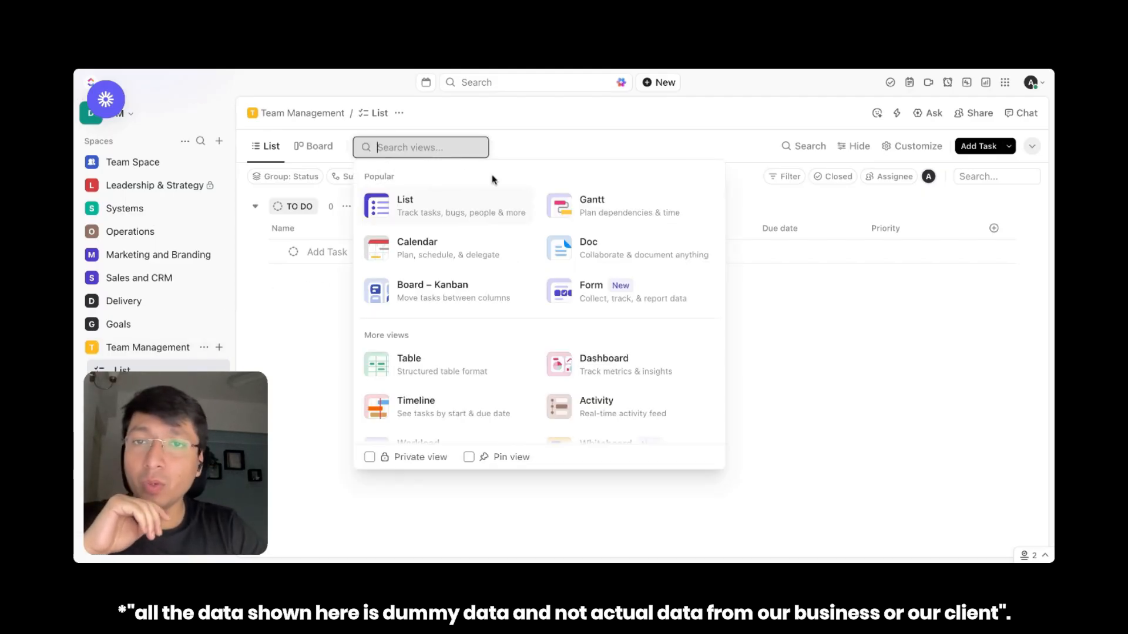
{"action": "left_click", "coordinate": [604, 251]}
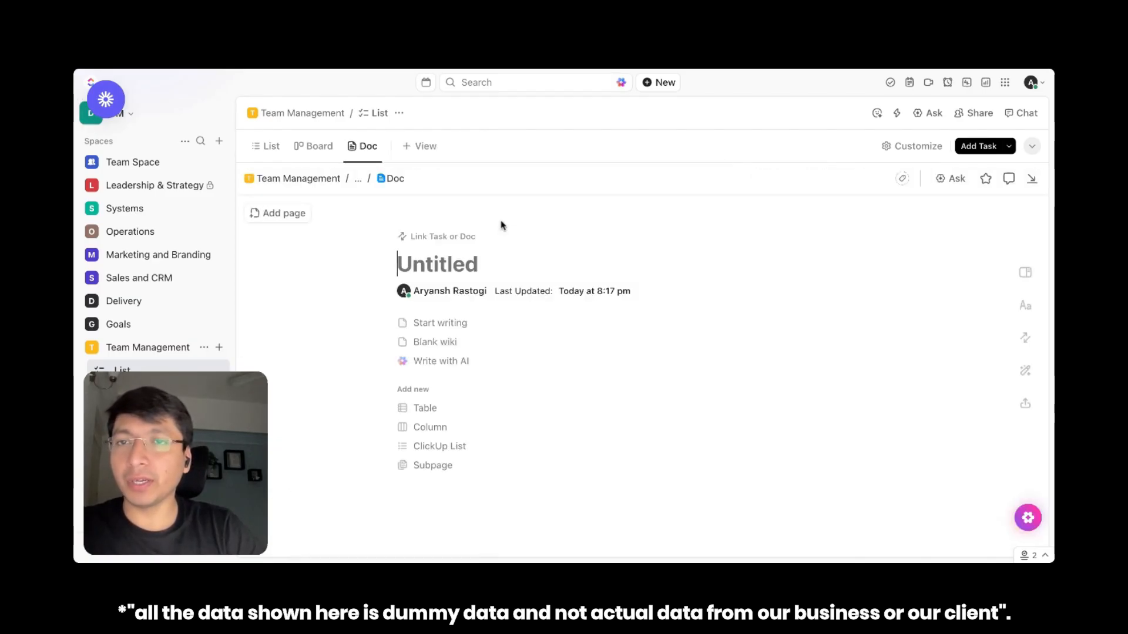
{"action": "left_click", "coordinate": [419, 263]}
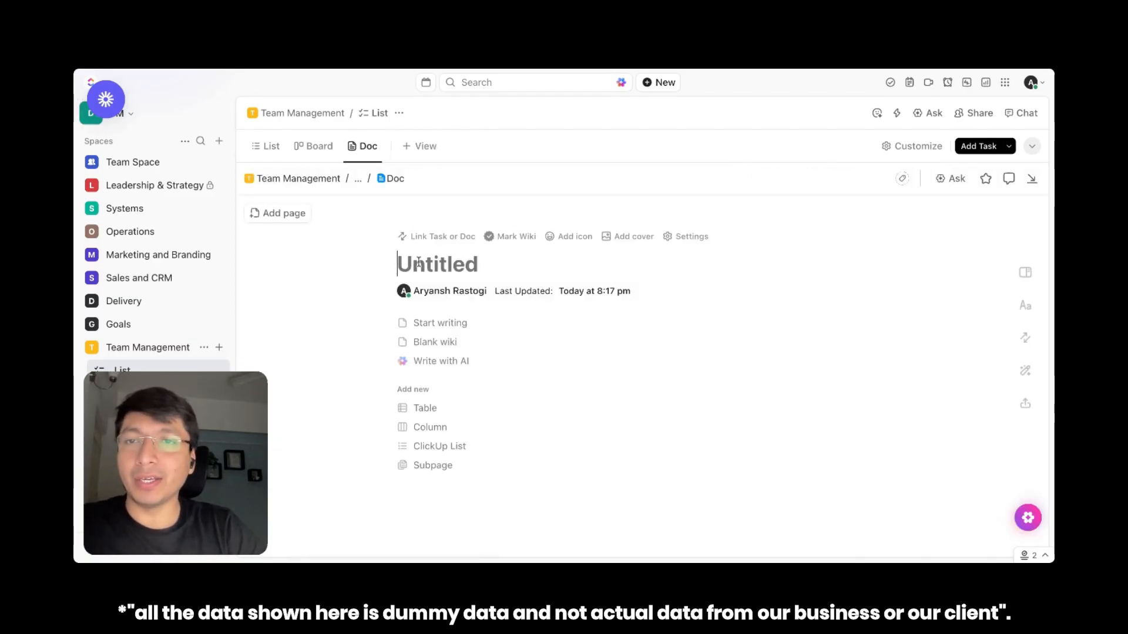
{"action": "left_click", "coordinate": [282, 222]}
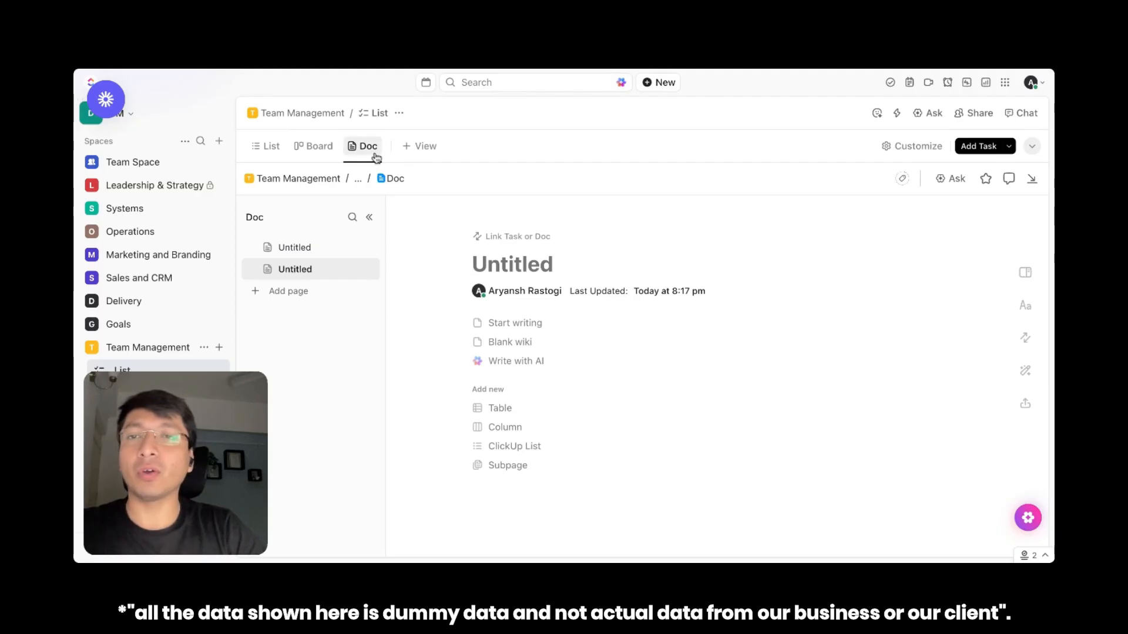
{"action": "mouse_move", "coordinate": [597, 240]}
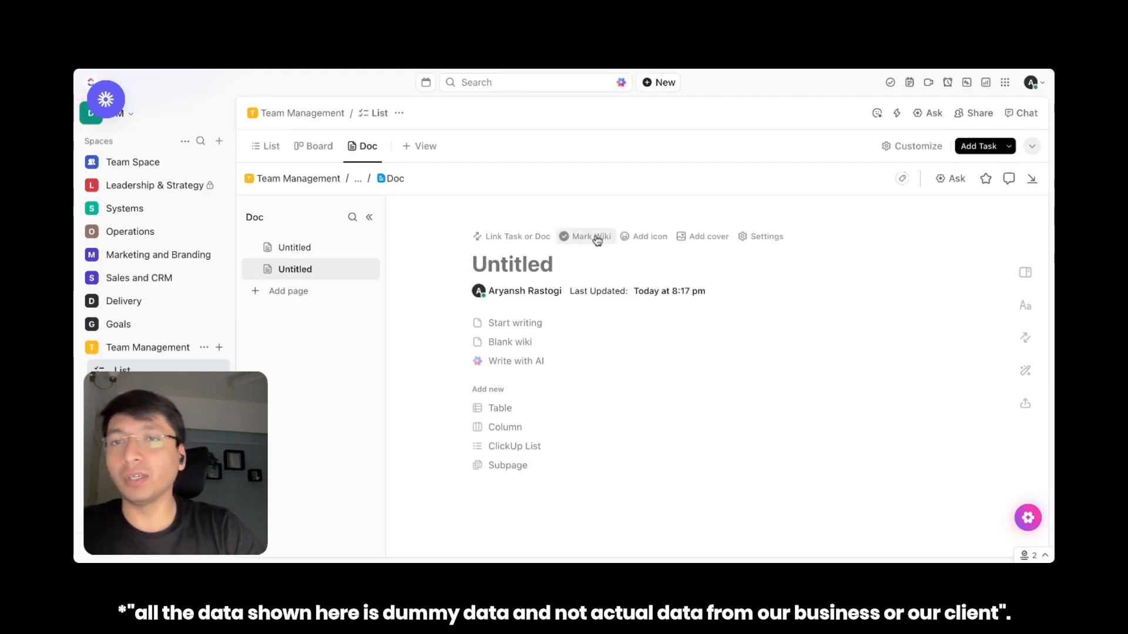
Create a new doc directly in the Team Management space
{"action": "left_click", "coordinate": [219, 349]}
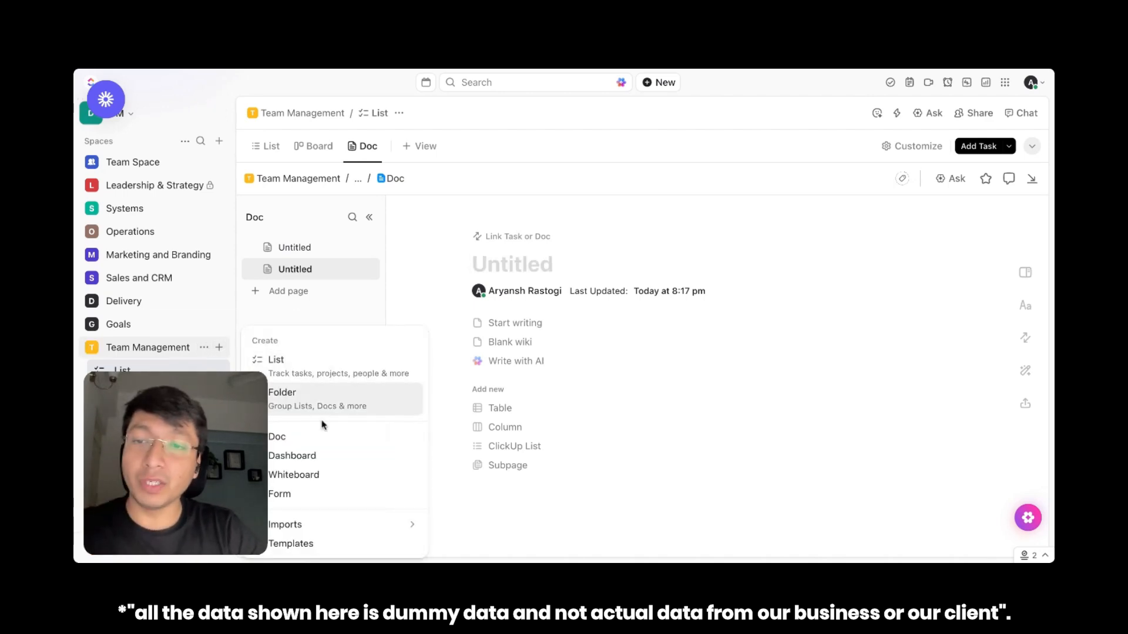
{"action": "left_click", "coordinate": [325, 437]}
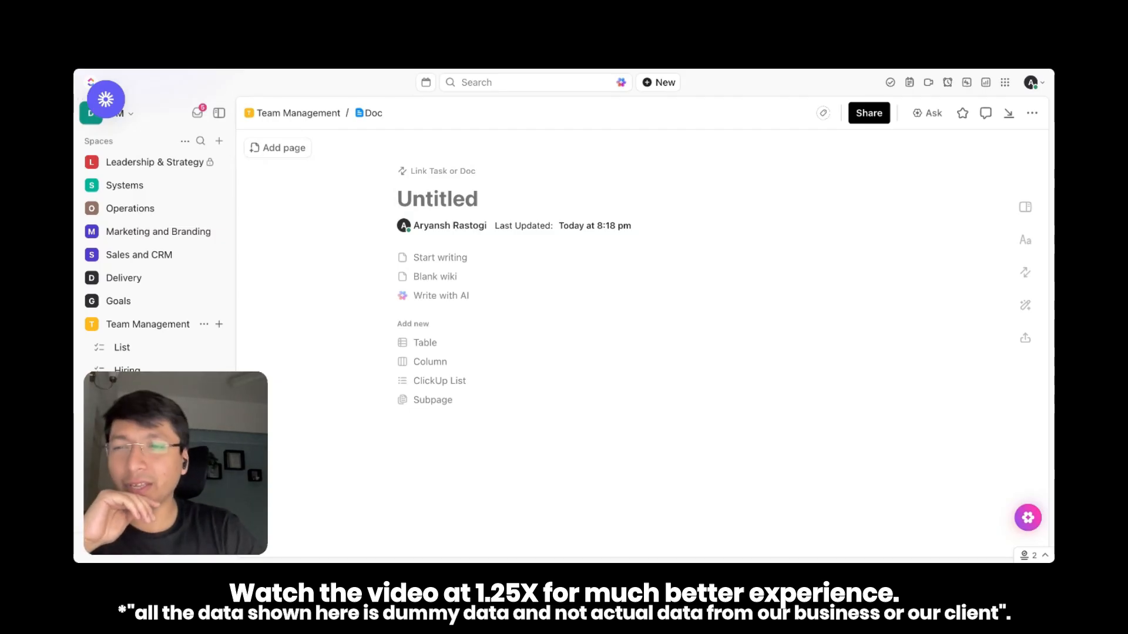
Add a task named "ABCD Task" under TO DO in the List view of the Team Management list
{"action": "left_click", "coordinate": [141, 349]}
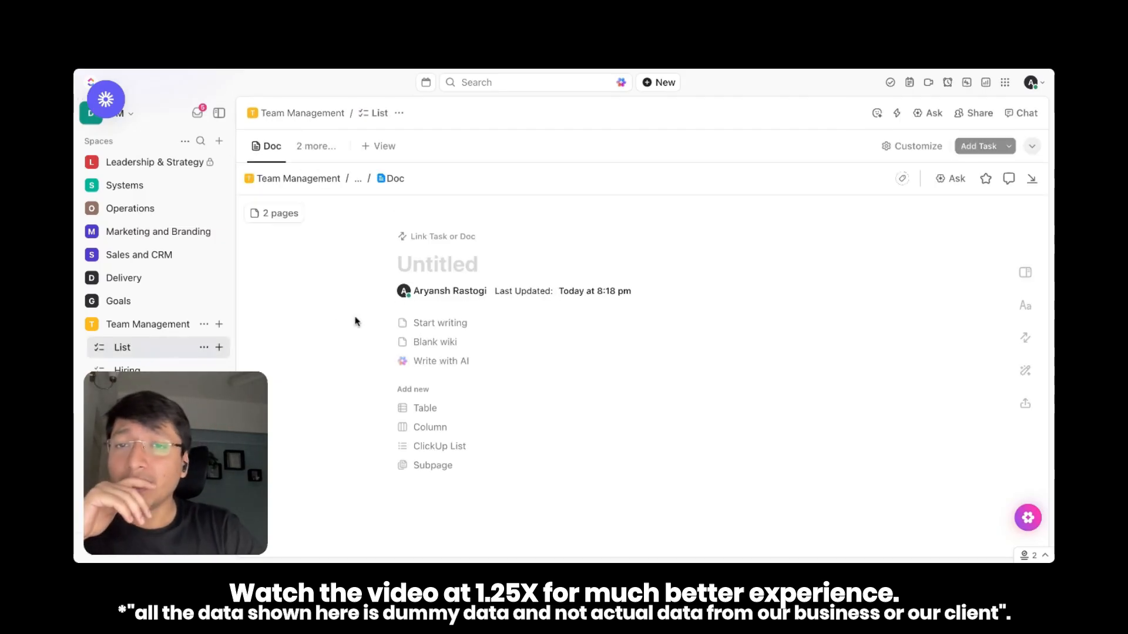
{"action": "left_click", "coordinate": [267, 146]}
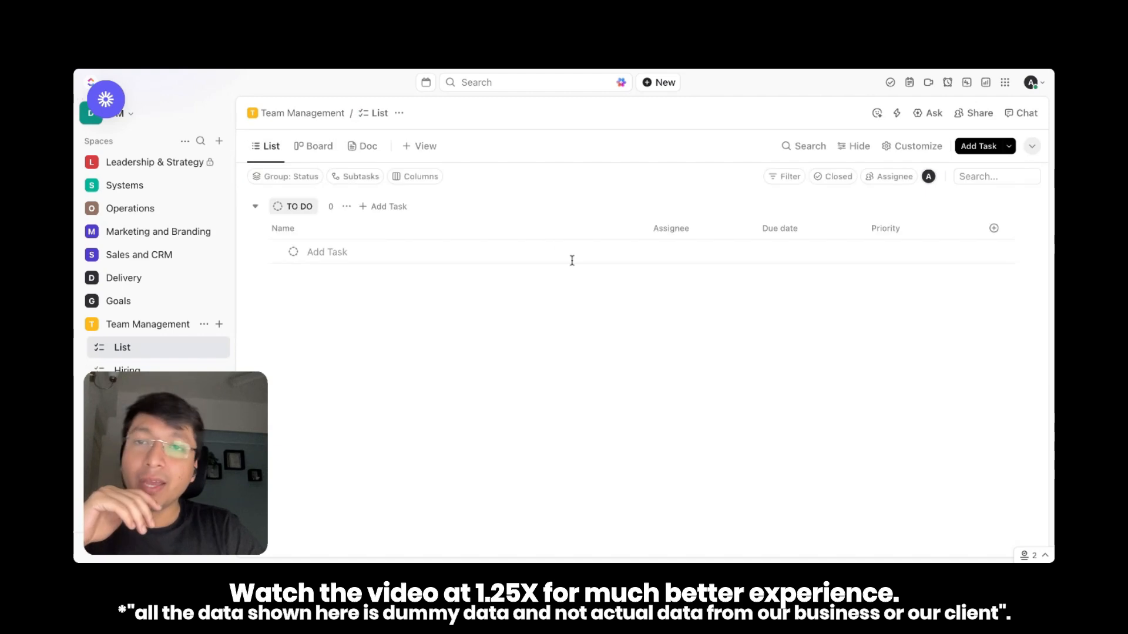
{"action": "left_click", "coordinate": [383, 253]}
{"action": "type", "text": "A"}
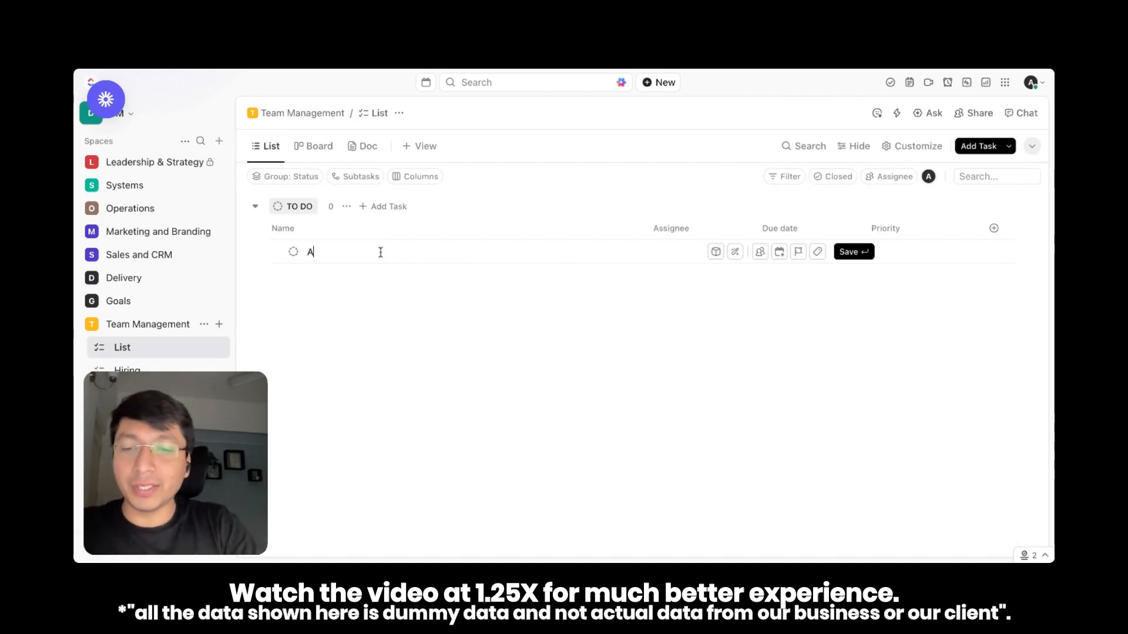
{"action": "type", "text": "BCD Task"}
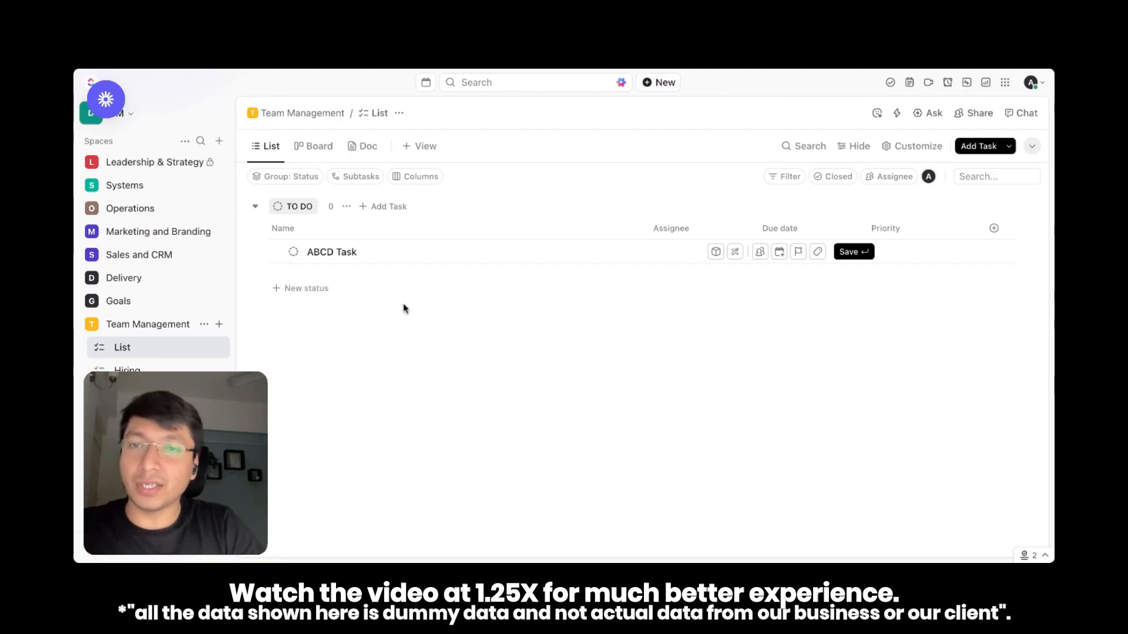
{"action": "key", "text": "Return"}
Open ABCD Task and attach the doc "Dummy Doc" to it
{"action": "left_click", "coordinate": [379, 253]}
{"action": "left_click", "coordinate": [305, 475]}
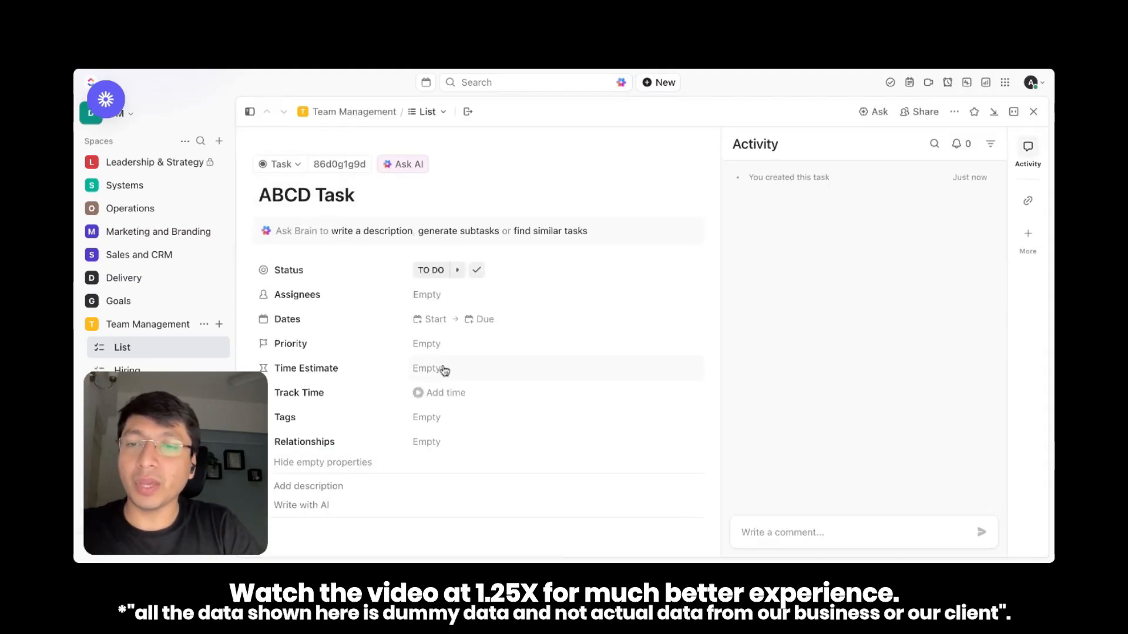
{"action": "scroll", "coordinate": [442, 360], "scroll_direction": "down", "scroll_amount": 3}
{"action": "scroll", "coordinate": [442, 360], "scroll_direction": "down", "scroll_amount": 5}
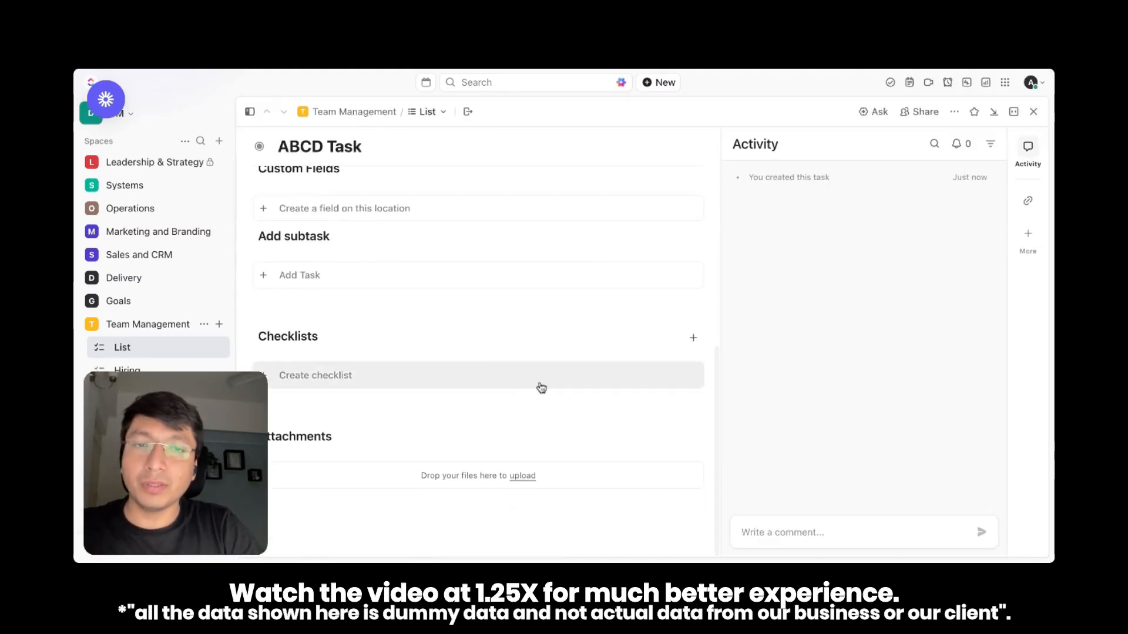
{"action": "left_click", "coordinate": [693, 439]}
{"action": "key", "text": "Escape"}
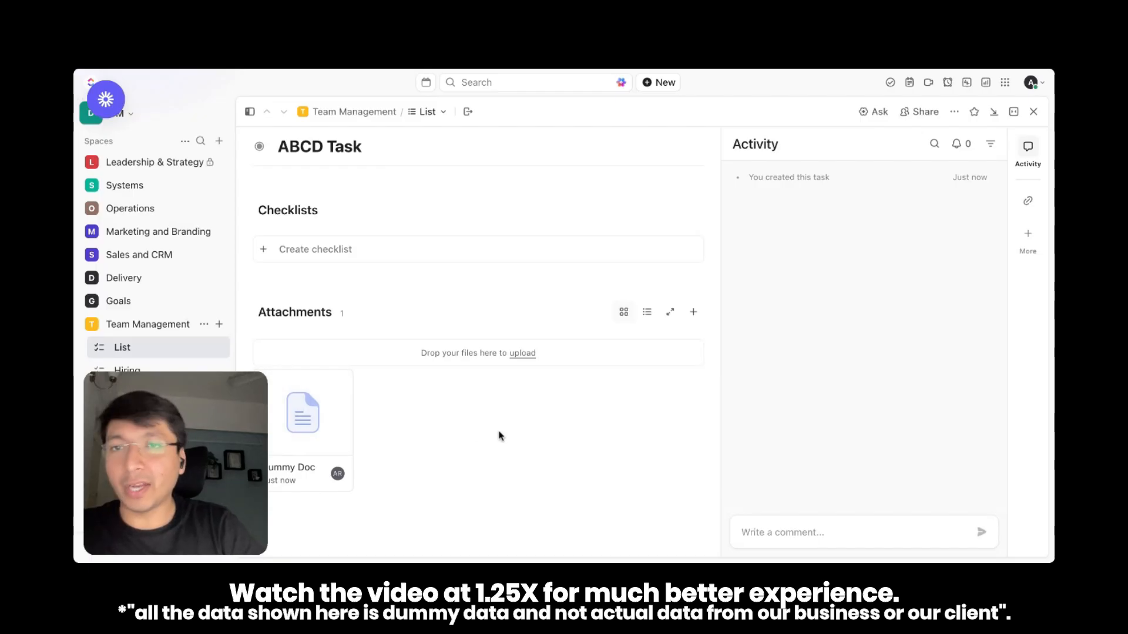
{"action": "scroll", "coordinate": [499, 436], "scroll_direction": "up", "scroll_amount": 10}
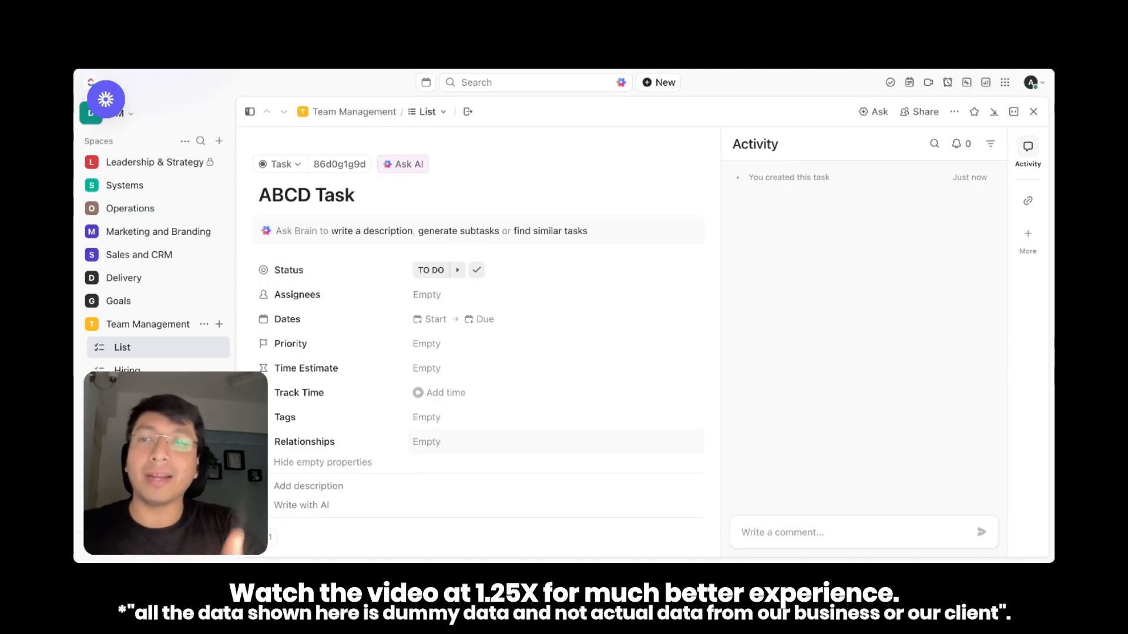
Open the Sales Pipeline SOP doc in the Systems space and review the Prospect SOP page and its nested subpages
{"action": "scroll", "coordinate": [199, 323], "scroll_direction": "up", "scroll_amount": 3}
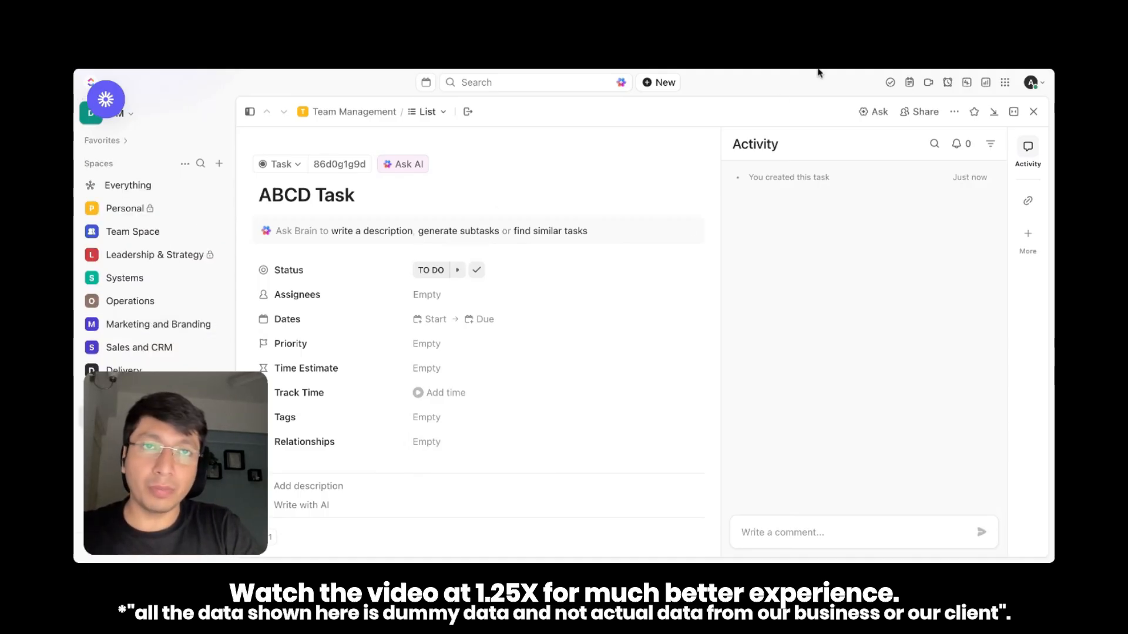
{"action": "scroll", "coordinate": [146, 339], "scroll_direction": "up", "scroll_amount": 5}
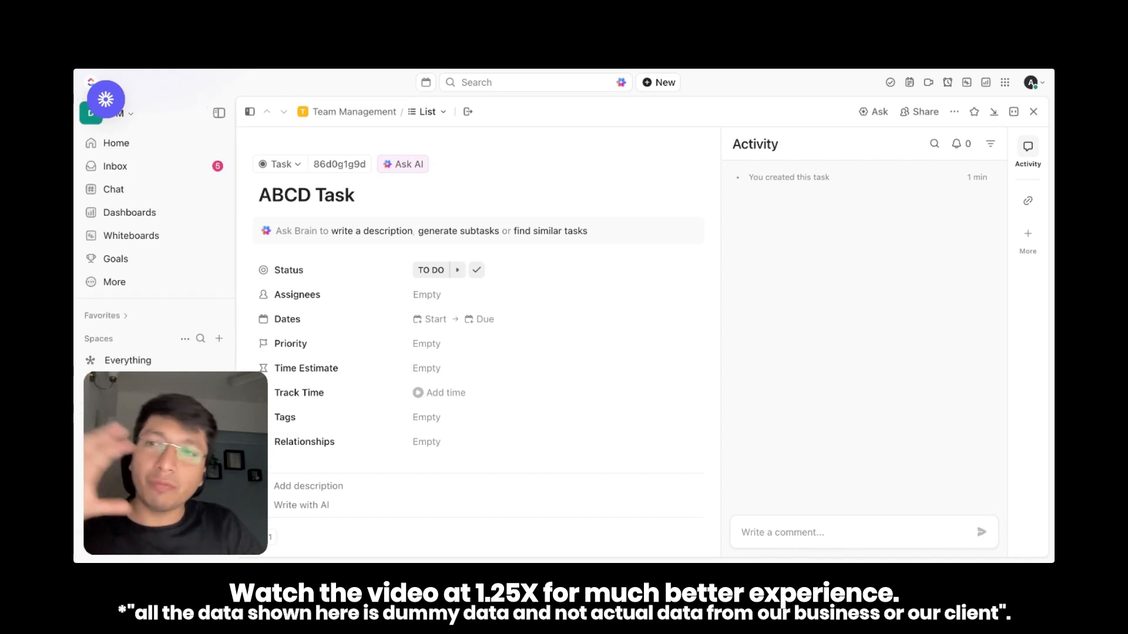
{"action": "scroll", "coordinate": [151, 329], "scroll_direction": "down", "scroll_amount": 5}
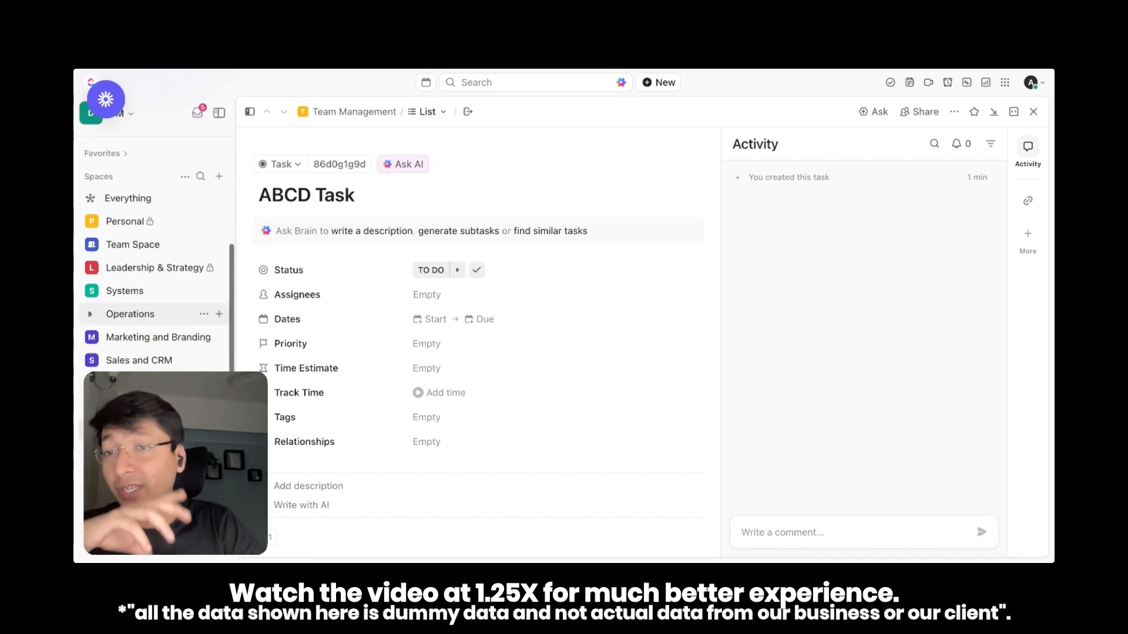
{"action": "scroll", "coordinate": [151, 329], "scroll_direction": "up", "scroll_amount": 2}
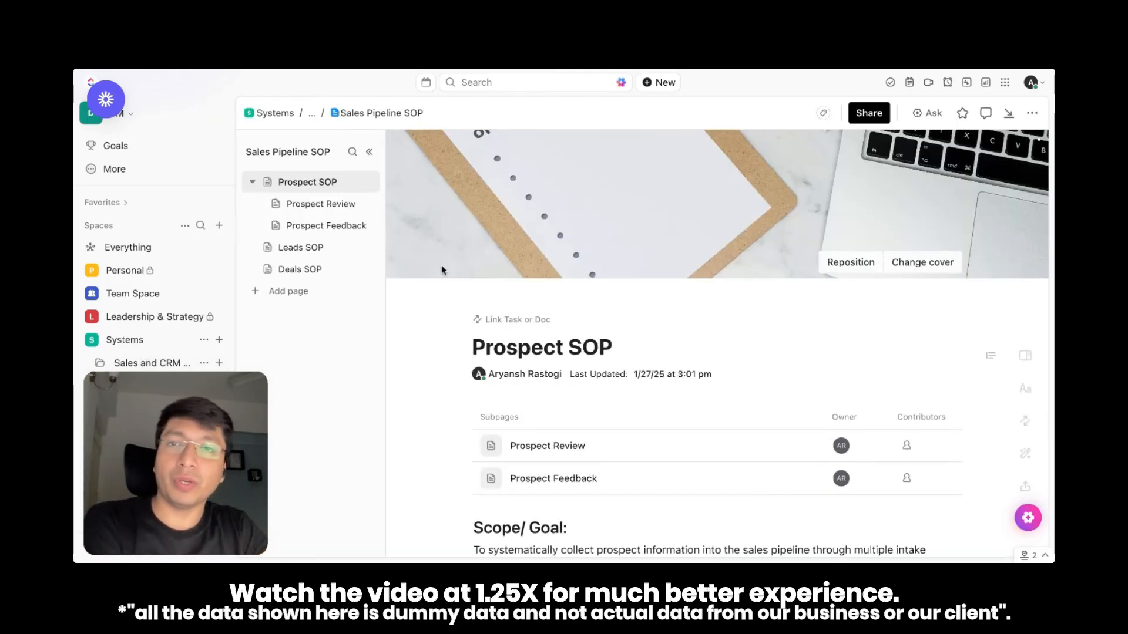
{"action": "left_click", "coordinate": [254, 185]}
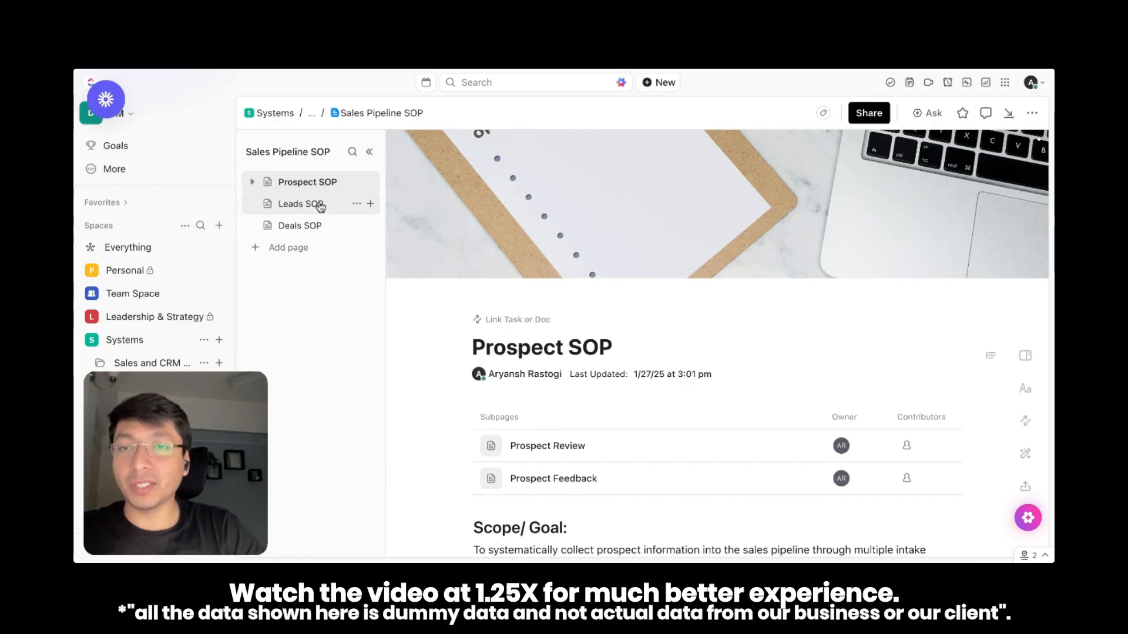
{"action": "scroll", "coordinate": [570, 308], "scroll_direction": "down", "scroll_amount": 2}
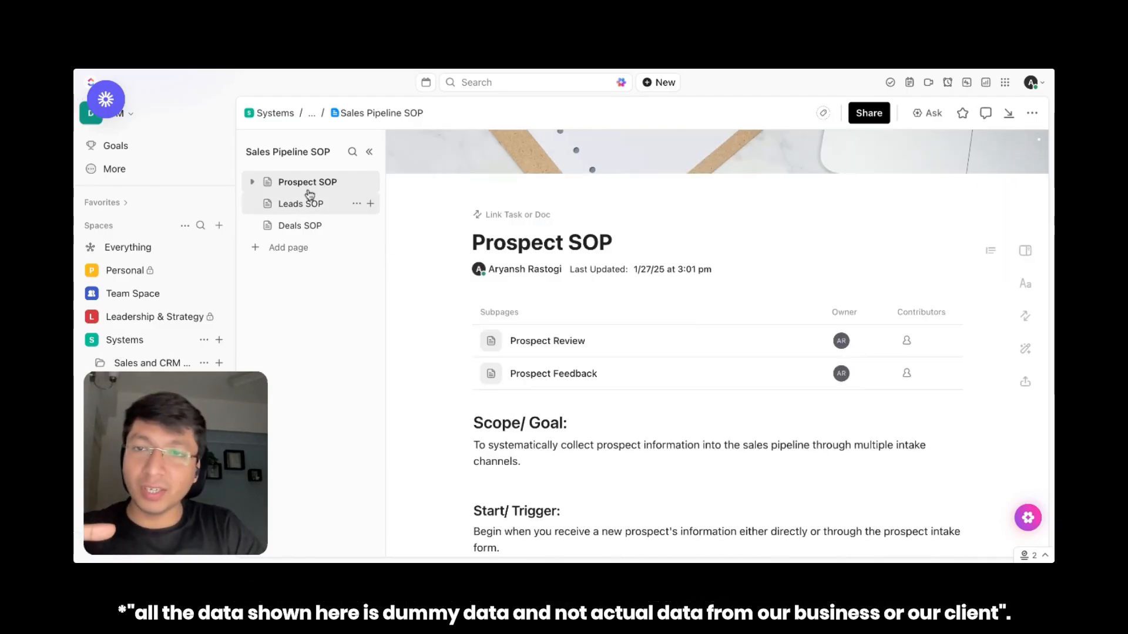
{"action": "left_click", "coordinate": [253, 182]}
{"action": "scroll", "coordinate": [458, 401], "scroll_direction": "down", "scroll_amount": 1}
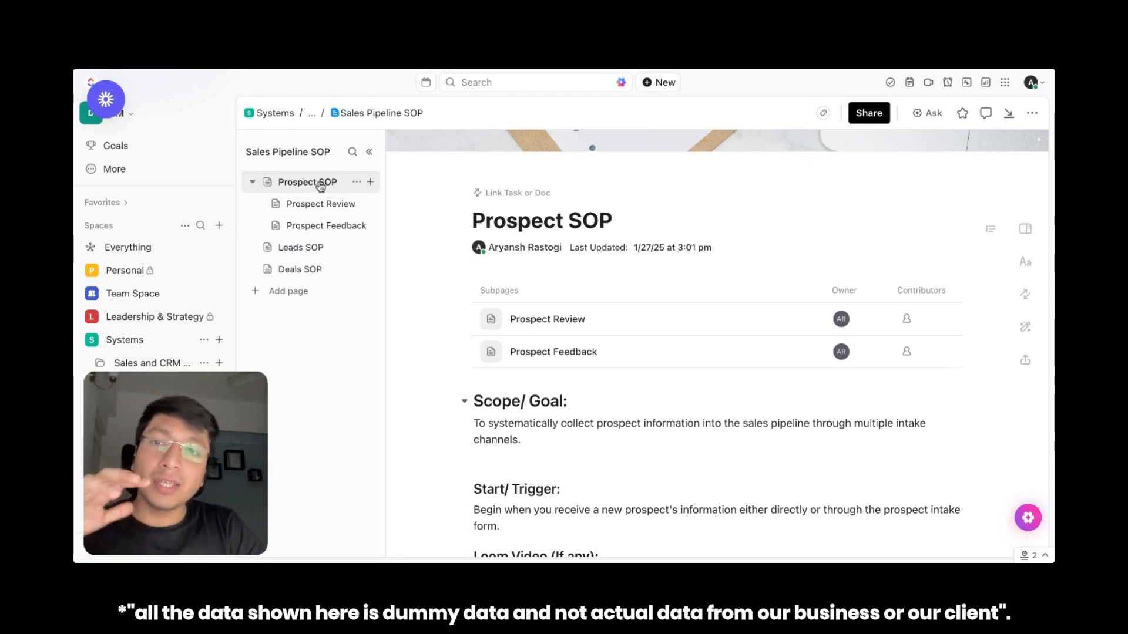
{"action": "scroll", "coordinate": [638, 276], "scroll_direction": "down", "scroll_amount": 5}
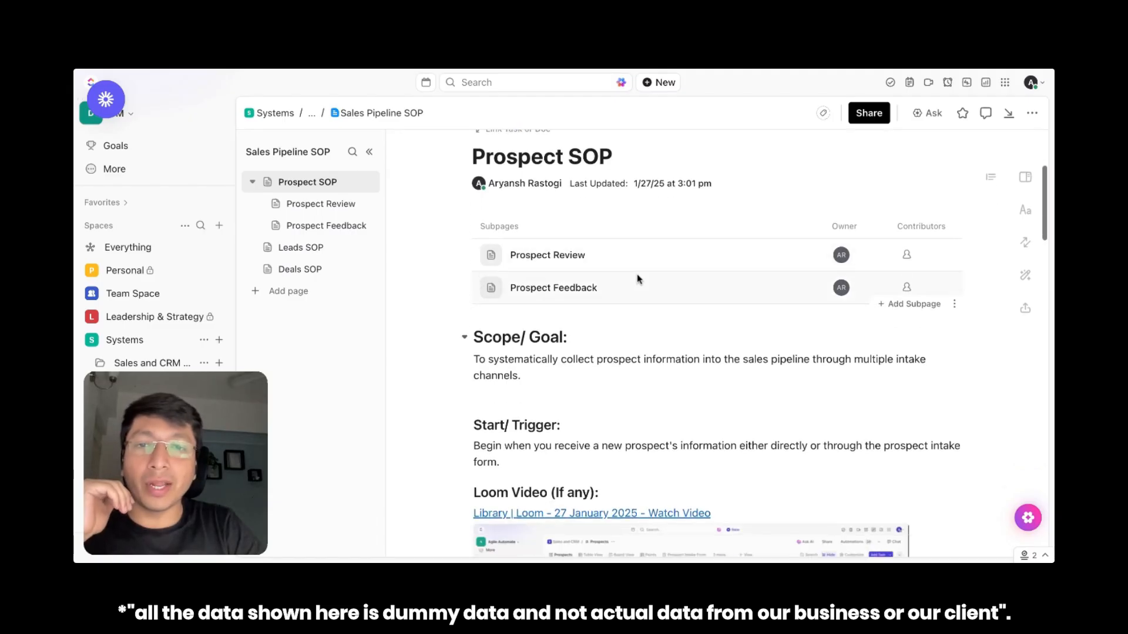
{"action": "scroll", "coordinate": [594, 320], "scroll_direction": "up", "scroll_amount": 4}
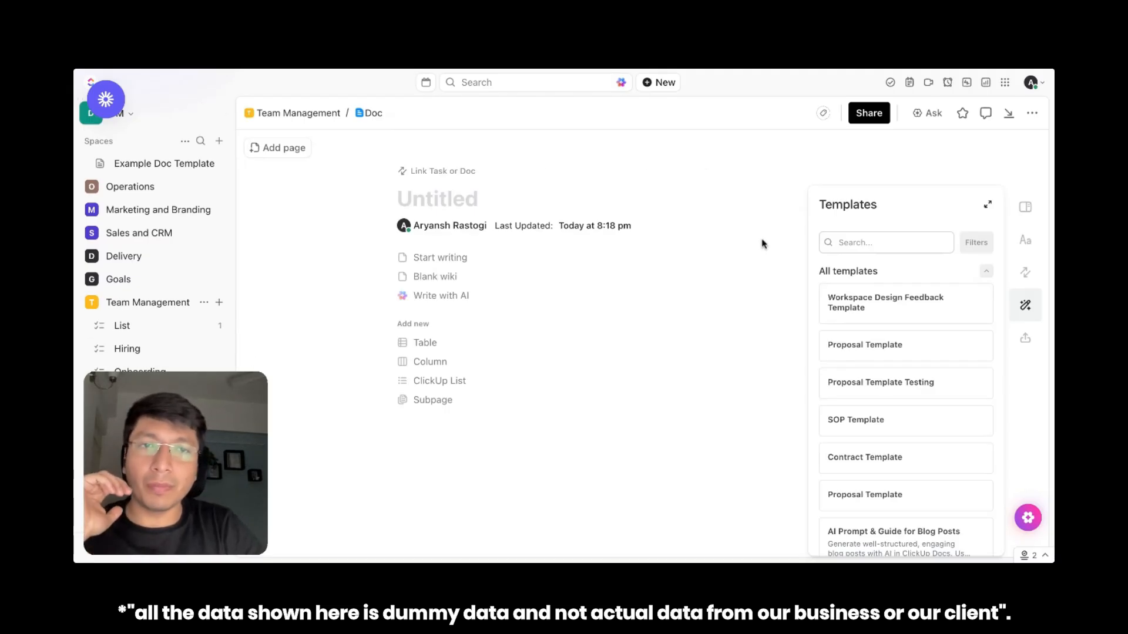
Close the doc templates and examine the page details, including font, font size and page width, of the untitled Team Management doc
{"action": "left_click", "coordinate": [786, 167]}
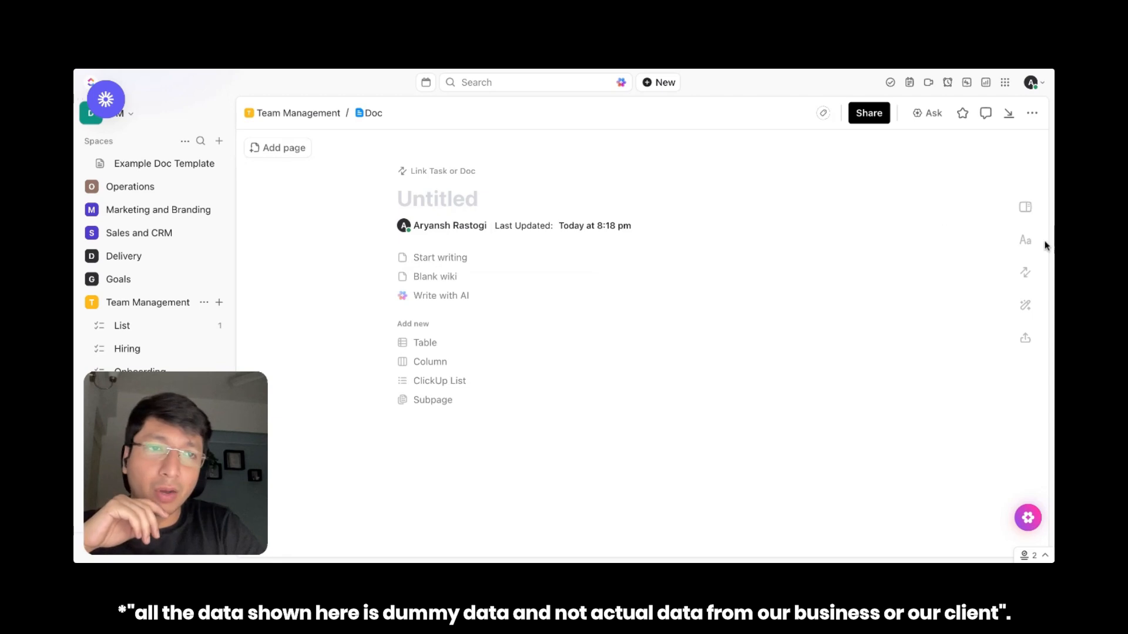
{"action": "left_click", "coordinate": [1027, 243]}
{"action": "left_click", "coordinate": [737, 256]}
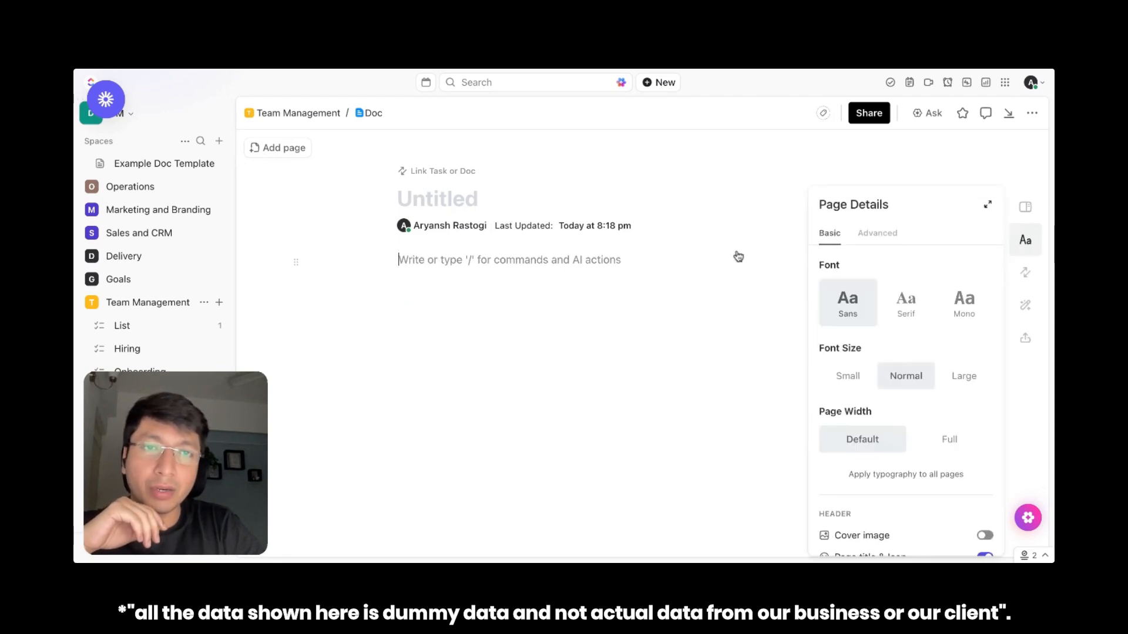
{"action": "left_click", "coordinate": [1025, 242]}
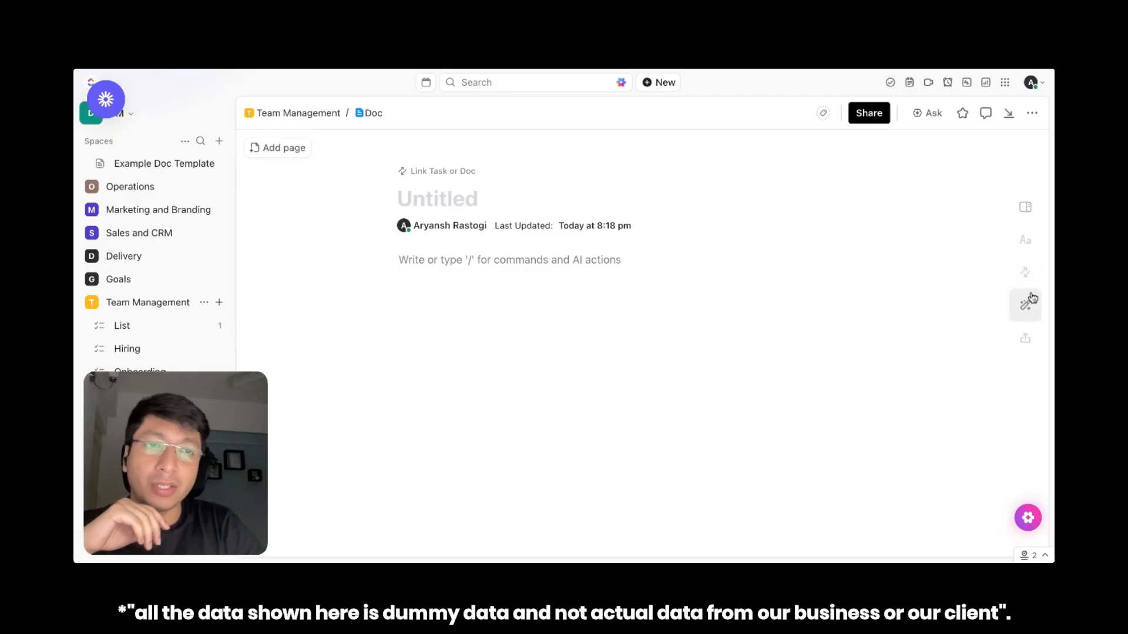
Apply the Annual Goals template from the HR & Recruiting category to the untitled Team Management doc
{"action": "left_click", "coordinate": [1026, 310]}
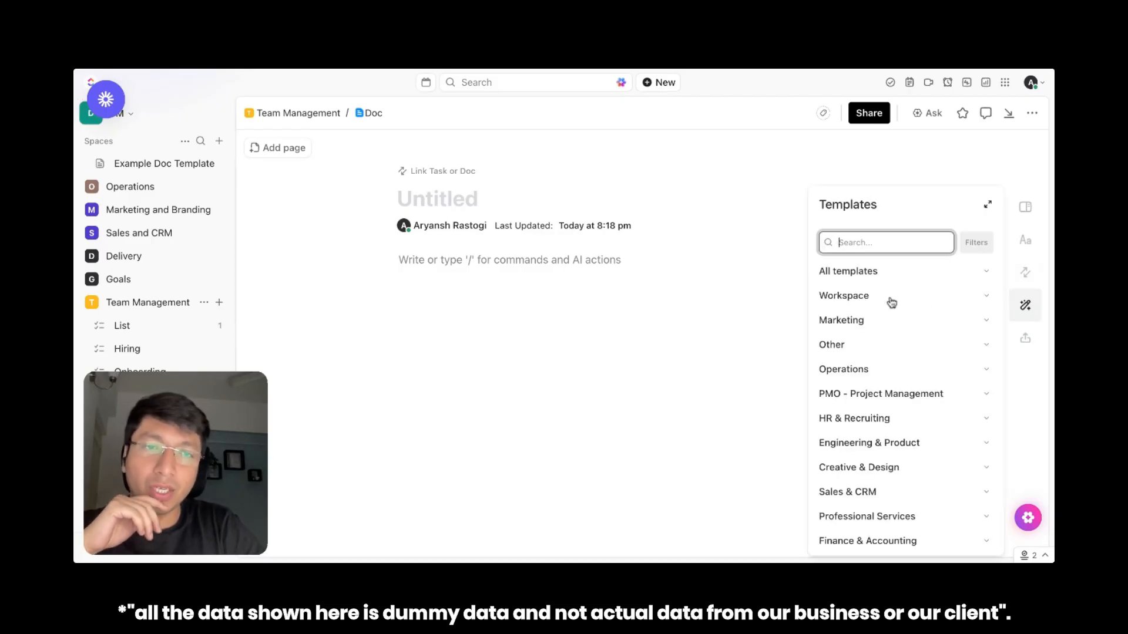
{"action": "scroll", "coordinate": [892, 303], "scroll_direction": "down", "scroll_amount": 2}
{"action": "scroll", "coordinate": [892, 303], "scroll_direction": "down", "scroll_amount": 1}
{"action": "scroll", "coordinate": [911, 318], "scroll_direction": "up", "scroll_amount": 3}
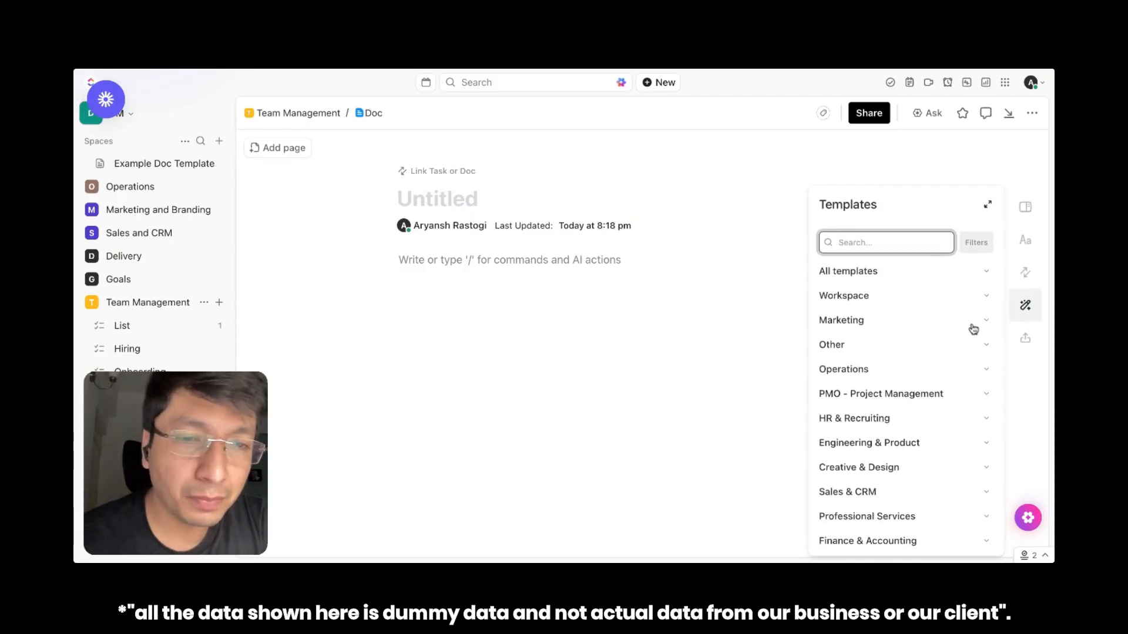
{"action": "left_click", "coordinate": [901, 418]}
{"action": "scroll", "coordinate": [904, 444], "scroll_direction": "down", "scroll_amount": 5}
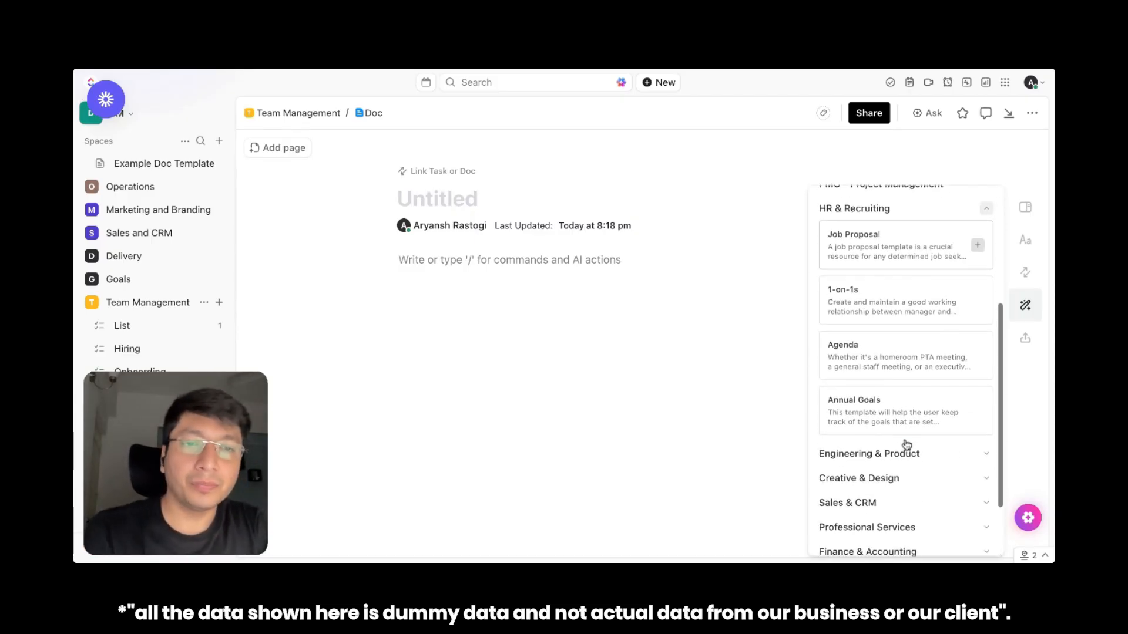
{"action": "left_click", "coordinate": [881, 396]}
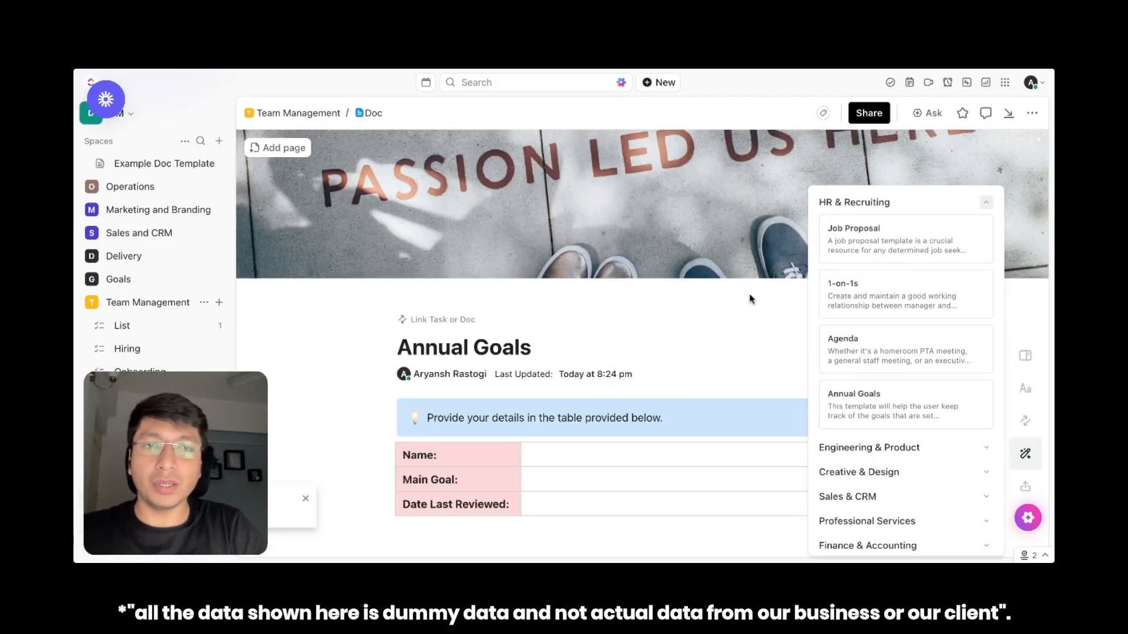
Close the doc templates and review the Annual Goals page, including its quarterly goal tables and Notes section
{"action": "left_click", "coordinate": [751, 298]}
{"action": "scroll", "coordinate": [861, 327], "scroll_direction": "down", "scroll_amount": 1}
{"action": "scroll", "coordinate": [860, 326], "scroll_direction": "down", "scroll_amount": 20}
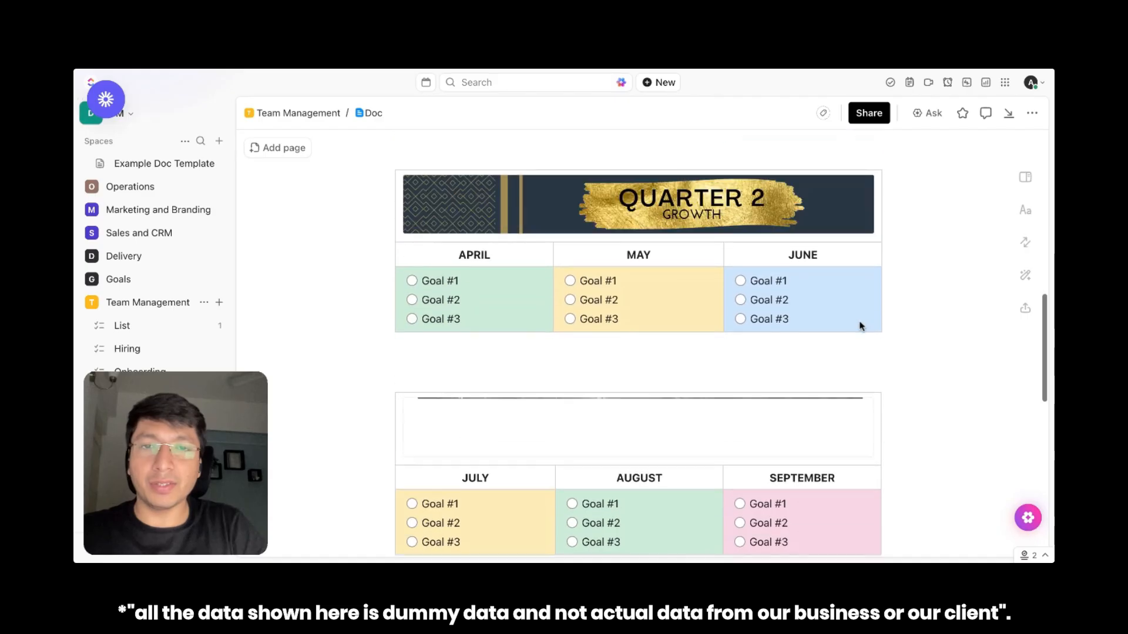
{"action": "scroll", "coordinate": [859, 326], "scroll_direction": "up", "scroll_amount": 19}
{"action": "scroll", "coordinate": [860, 326], "scroll_direction": "down", "scroll_amount": 6}
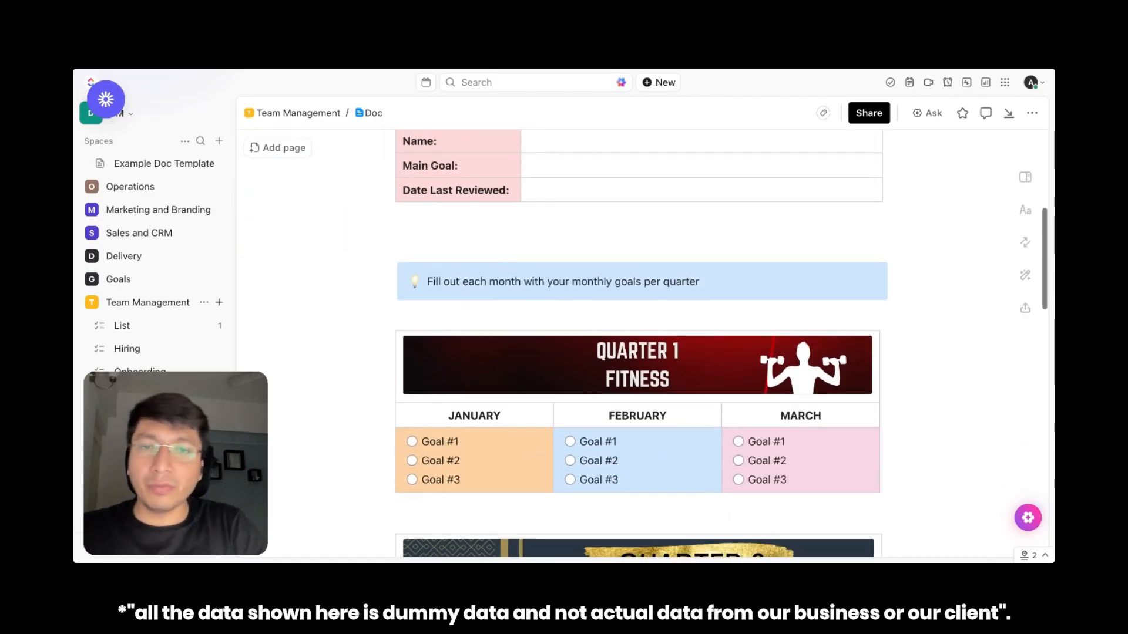
{"action": "scroll", "coordinate": [722, 347], "scroll_direction": "down", "scroll_amount": 5}
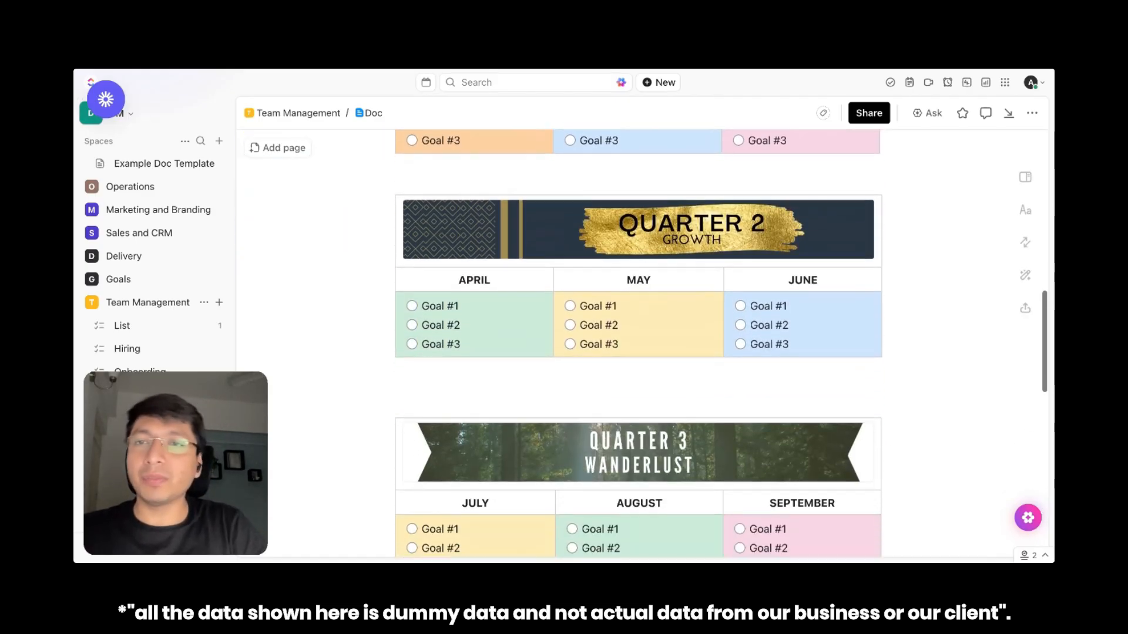
{"action": "scroll", "coordinate": [717, 270], "scroll_direction": "down", "scroll_amount": 7}
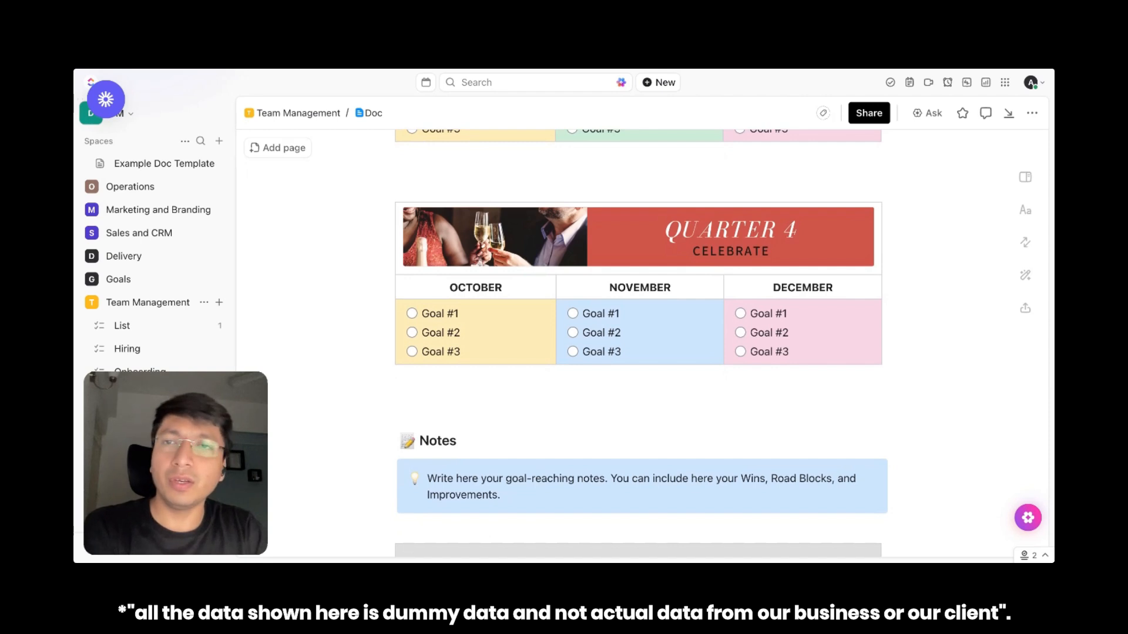
{"action": "scroll", "coordinate": [641, 323], "scroll_direction": "up", "scroll_amount": 19}
Add a page to the doc and title it "Recruitment Strategy"
{"action": "left_click", "coordinate": [278, 148]}
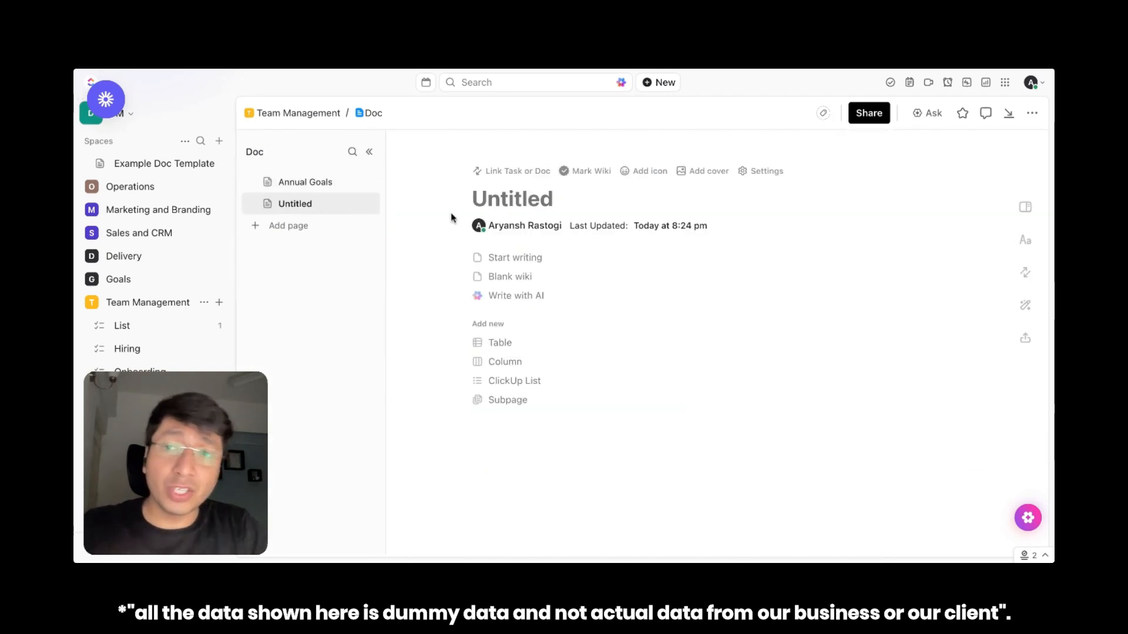
{"action": "left_click", "coordinate": [312, 184]}
{"action": "left_click", "coordinate": [312, 204]}
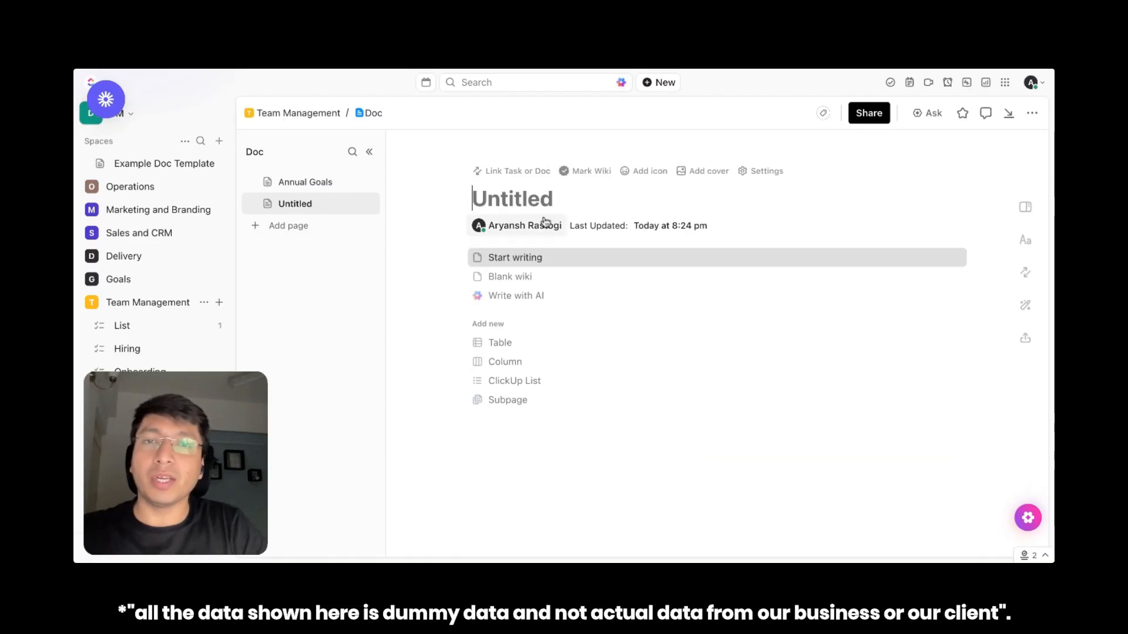
{"action": "type", "text": "Recruitment Str"}
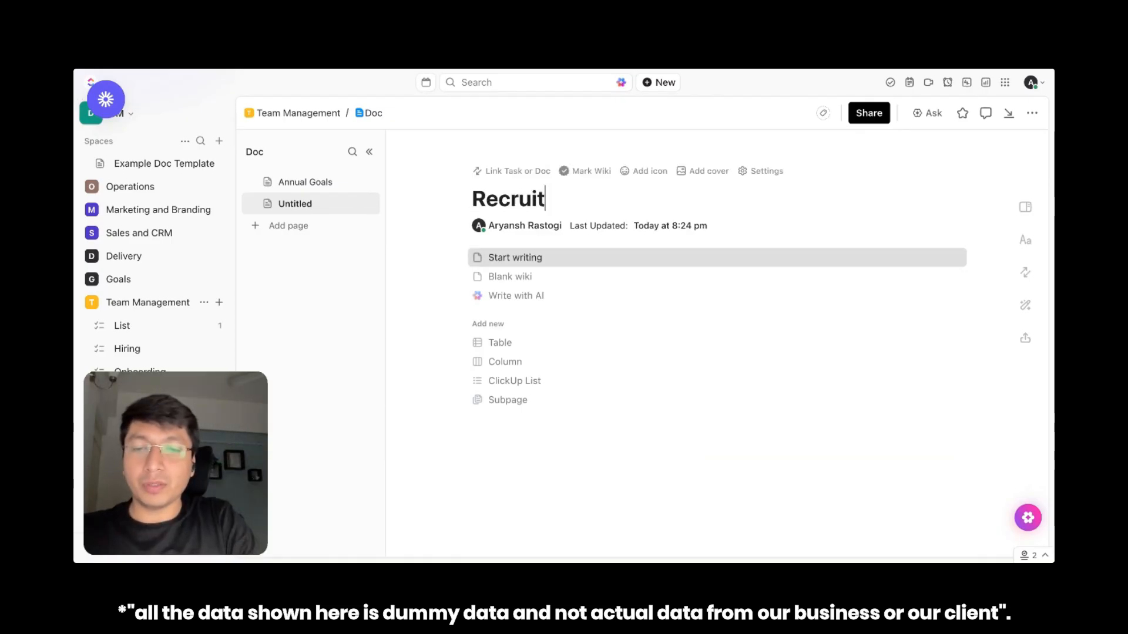
{"action": "type", "text": "ategy"}
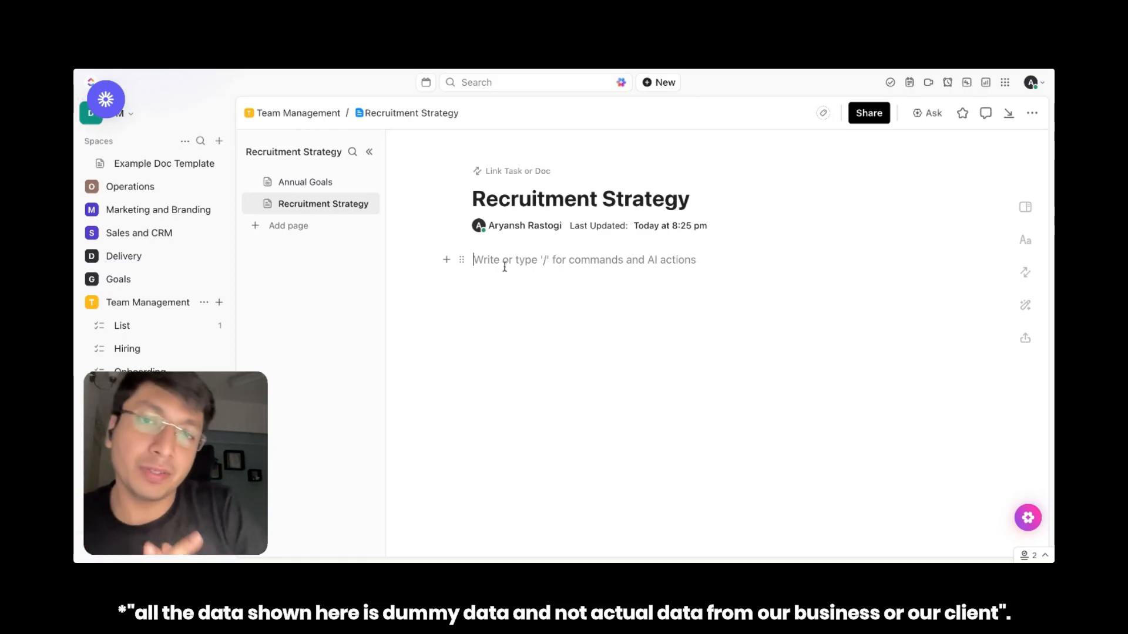
Have AI create a basic recruitment strategy for a SAAS startup with a workforce size of 15 people and insert it into the page
{"action": "type", "text": "/"}
{"action": "key", "text": "Return"}
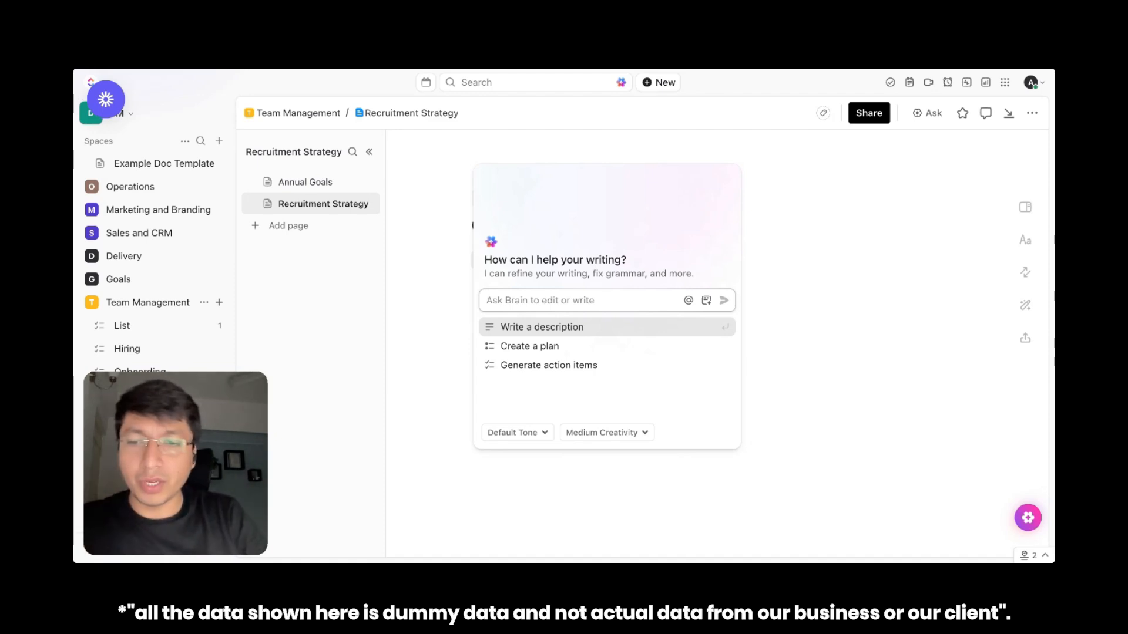
{"action": "type", "text": "Create a basic recruitment strategy for a SA"}
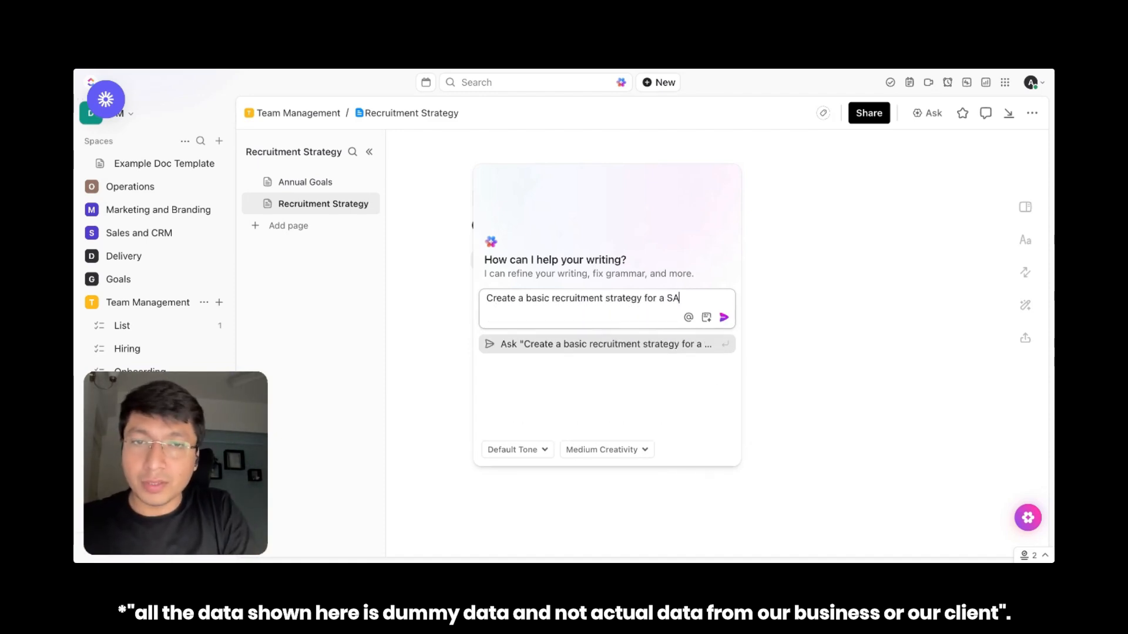
{"action": "type", "text": "AS stratup with workflorce size of 15 people"}
{"action": "left_click", "coordinate": [724, 332]}
{"action": "left_click", "coordinate": [588, 442]}
Review the generated recruitment strategy, including its objective, key focus areas and timeline
{"action": "scroll", "coordinate": [663, 385], "scroll_direction": "down", "scroll_amount": 2}
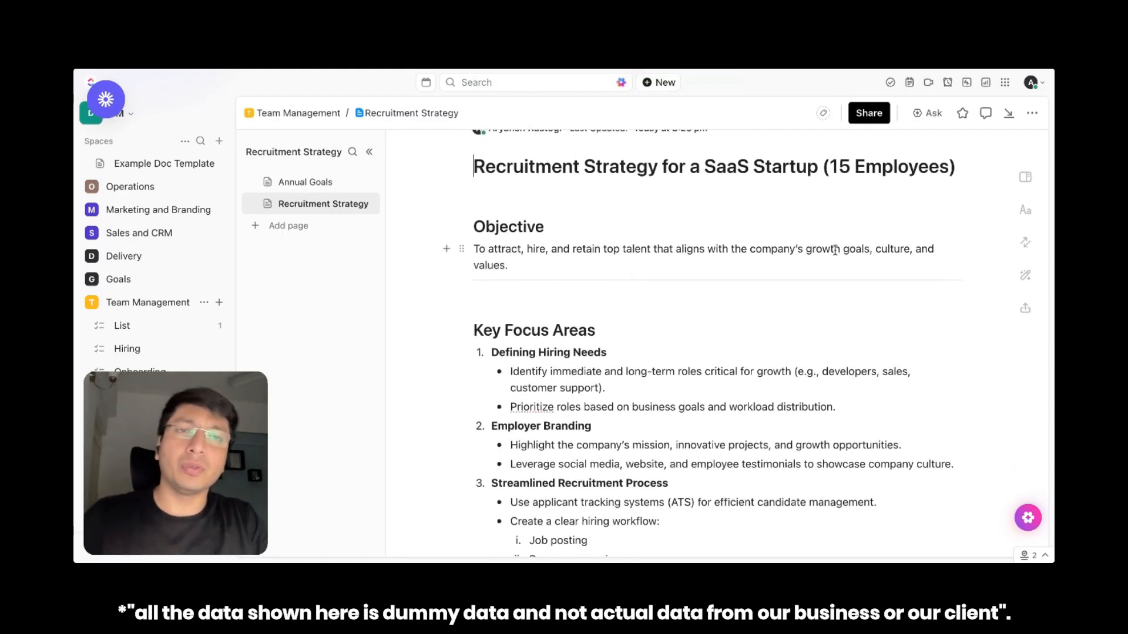
{"action": "scroll", "coordinate": [841, 250], "scroll_direction": "down", "scroll_amount": 2}
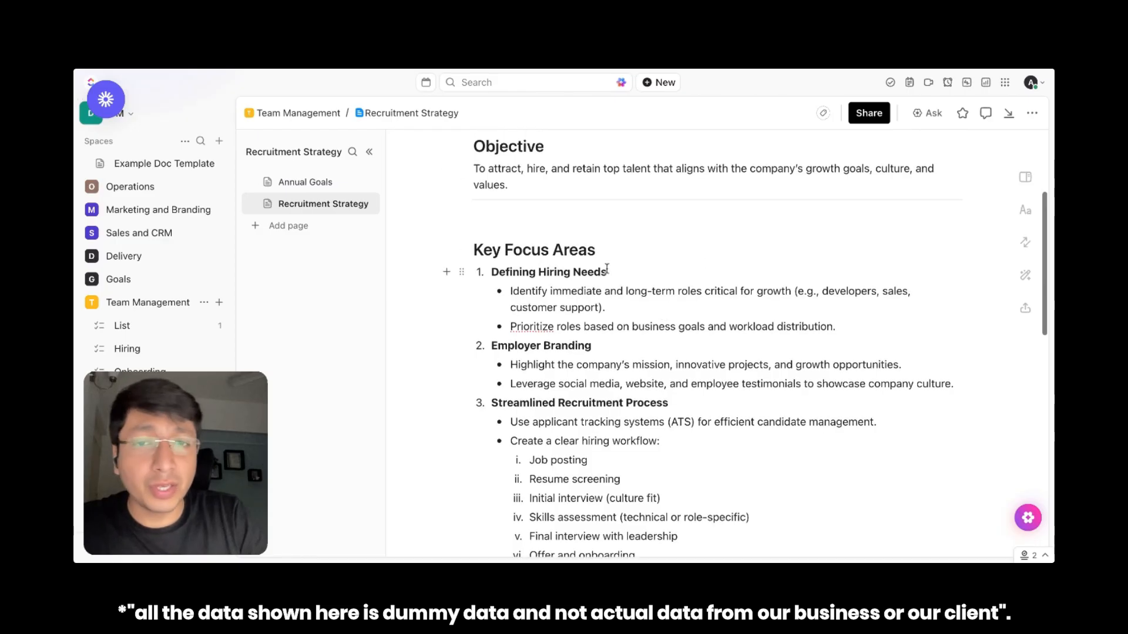
{"action": "scroll", "coordinate": [666, 287], "scroll_direction": "down", "scroll_amount": 10}
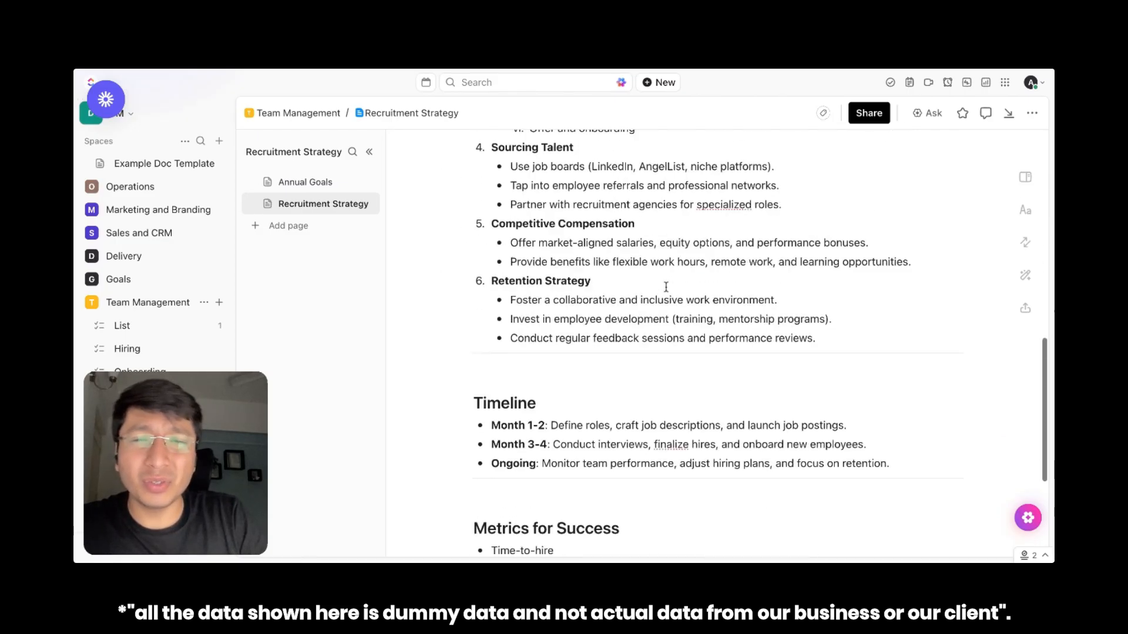
{"action": "scroll", "coordinate": [667, 352], "scroll_direction": "up", "scroll_amount": 12}
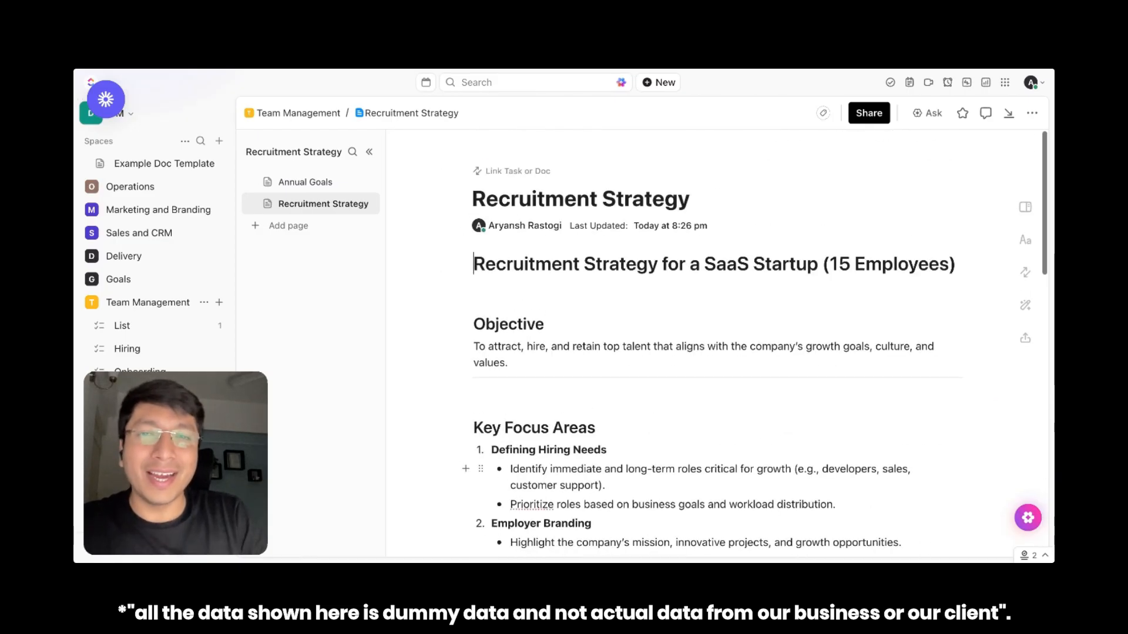
{"action": "scroll", "coordinate": [666, 352], "scroll_direction": "down", "scroll_amount": 10}
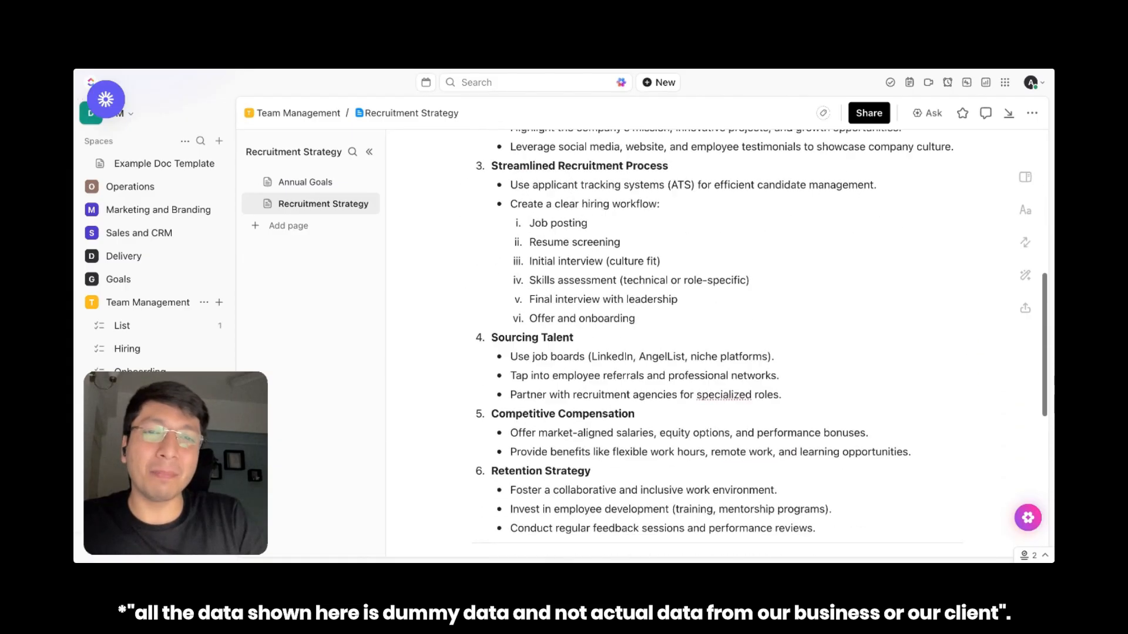
{"action": "scroll", "coordinate": [666, 294], "scroll_direction": "up", "scroll_amount": 1}
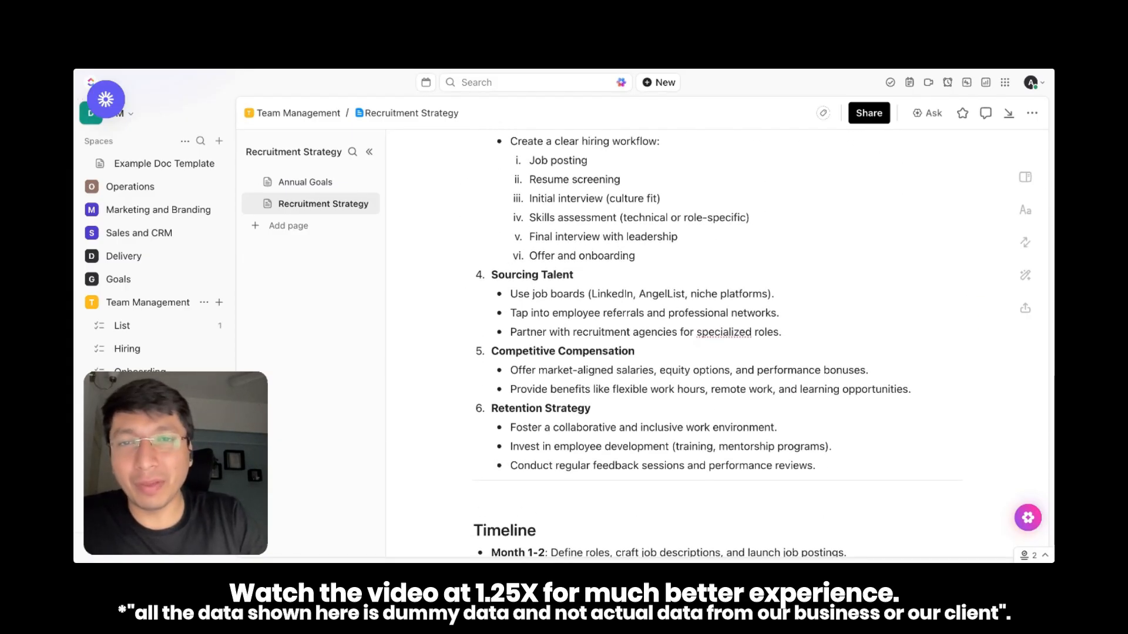
{"action": "scroll", "coordinate": [666, 352], "scroll_direction": "up", "scroll_amount": 8}
{"action": "scroll", "coordinate": [617, 339], "scroll_direction": "down", "scroll_amount": 2}
{"action": "scroll", "coordinate": [617, 339], "scroll_direction": "down", "scroll_amount": 3}
{"action": "scroll", "coordinate": [617, 339], "scroll_direction": "up", "scroll_amount": 3}
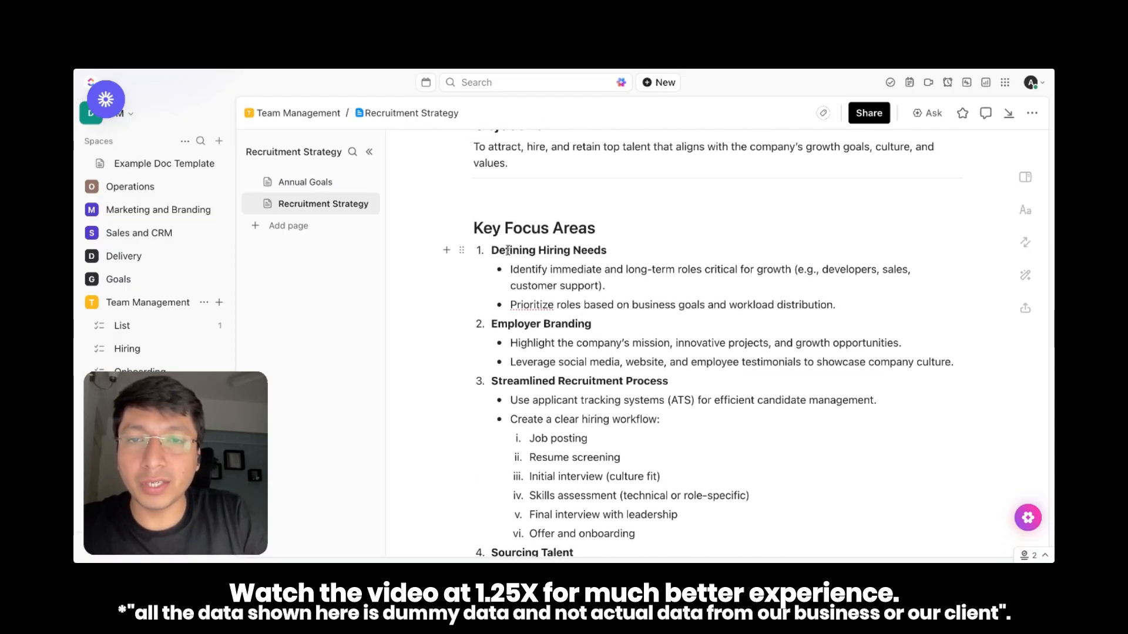
Make the whole Key Focus Areas list shorter with the AI edit options and replace the original text with the answer
{"action": "left_click_drag", "start_coordinate": [492, 250], "coordinate": [816, 316]}
{"action": "left_click", "coordinate": [479, 154]}
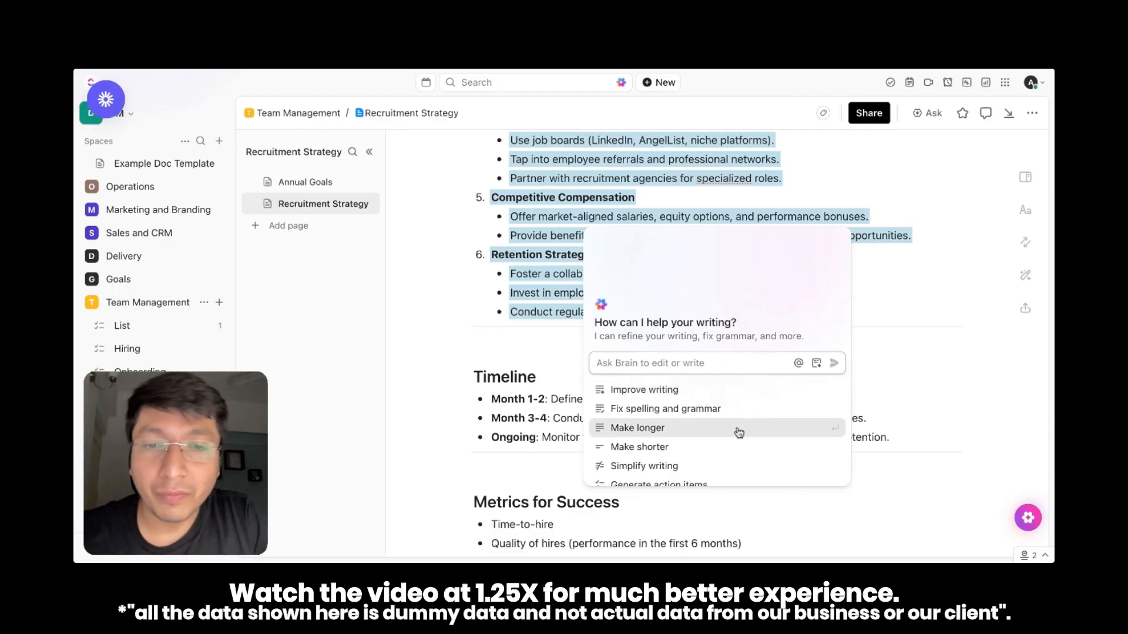
{"action": "scroll", "coordinate": [738, 431], "scroll_direction": "down", "scroll_amount": 1}
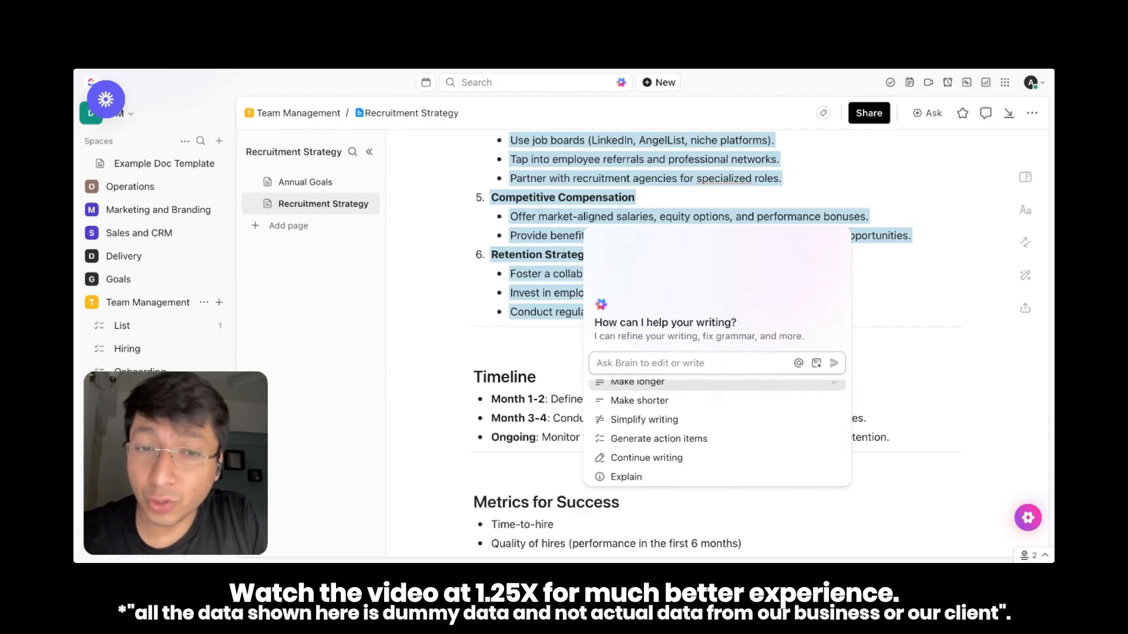
{"action": "scroll", "coordinate": [717, 431], "scroll_direction": "down", "scroll_amount": 1}
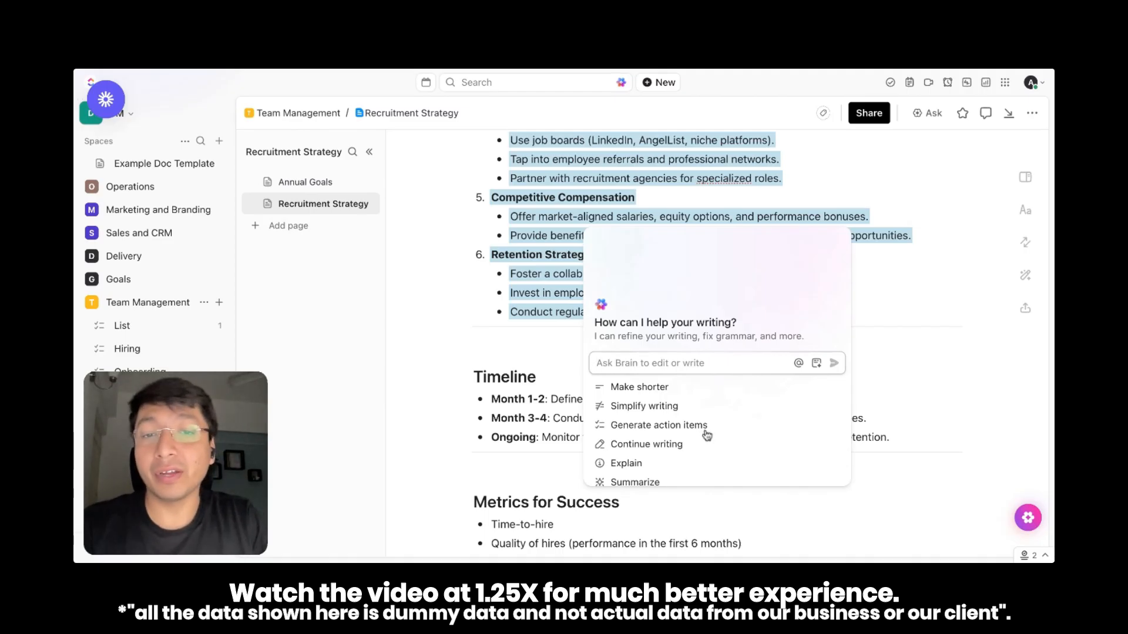
{"action": "scroll", "coordinate": [707, 434], "scroll_direction": "down", "scroll_amount": 2}
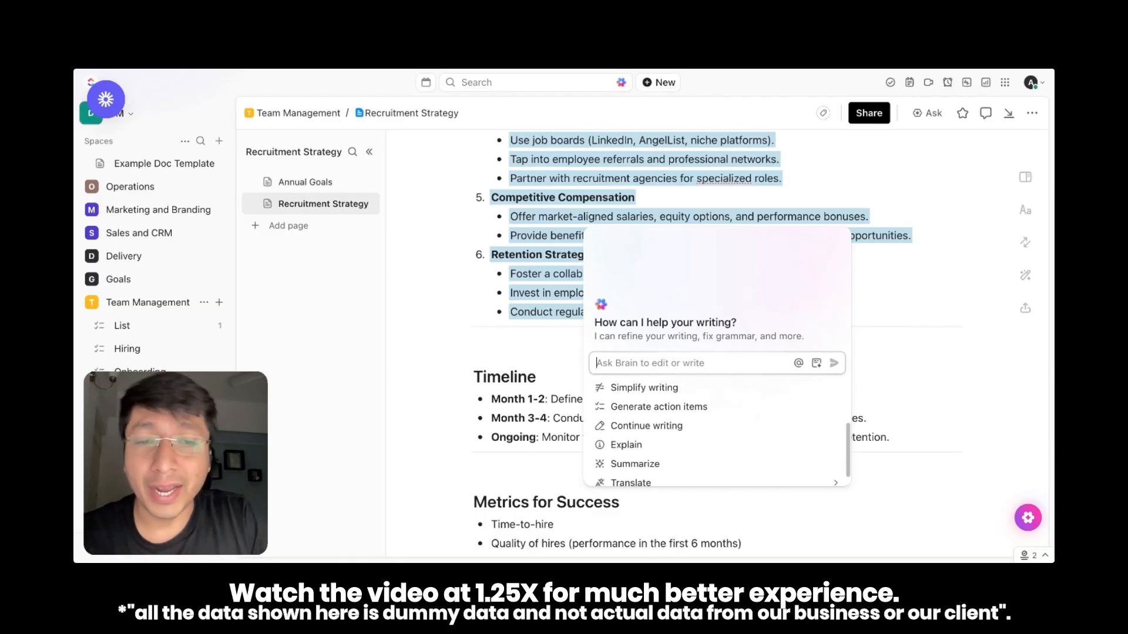
{"action": "scroll", "coordinate": [720, 435], "scroll_direction": "up", "scroll_amount": 2}
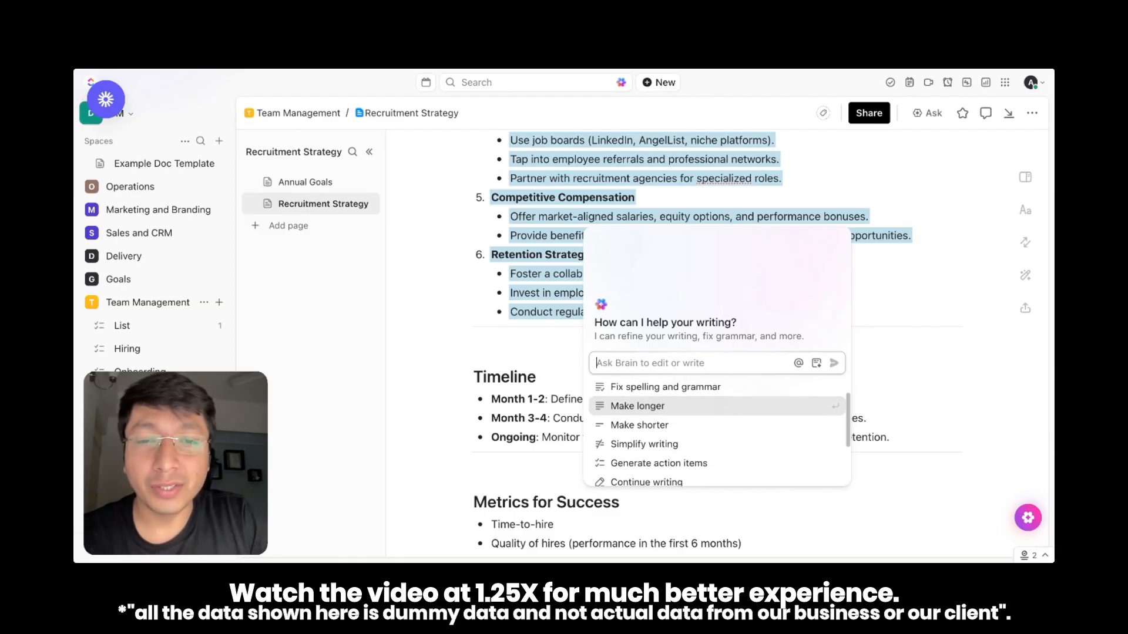
{"action": "left_click", "coordinate": [671, 430]}
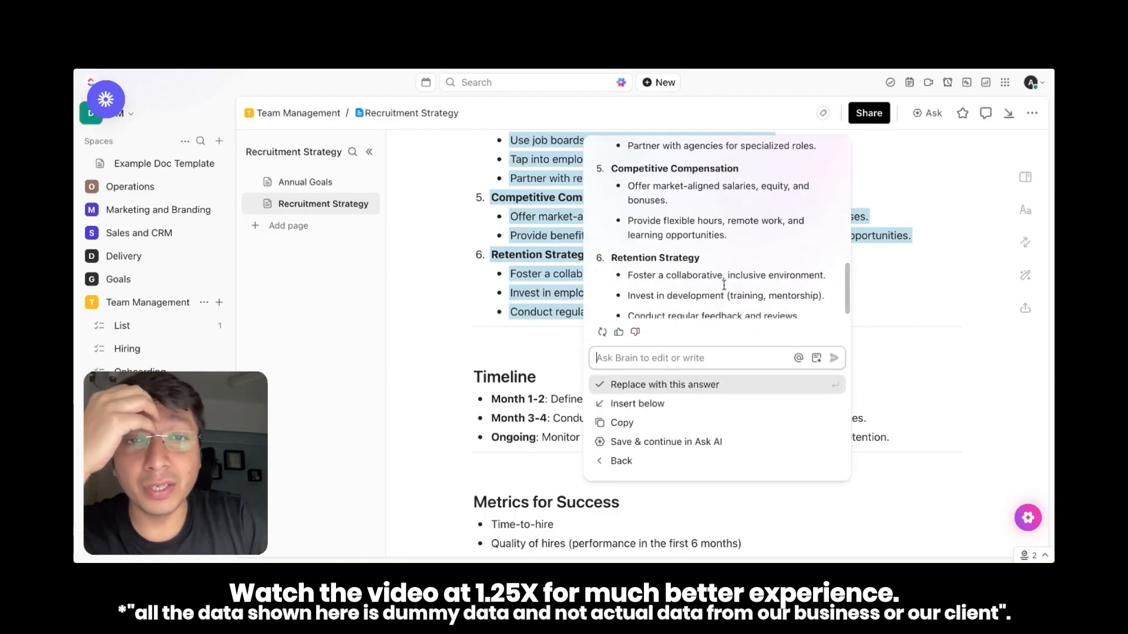
{"action": "left_click", "coordinate": [658, 385]}
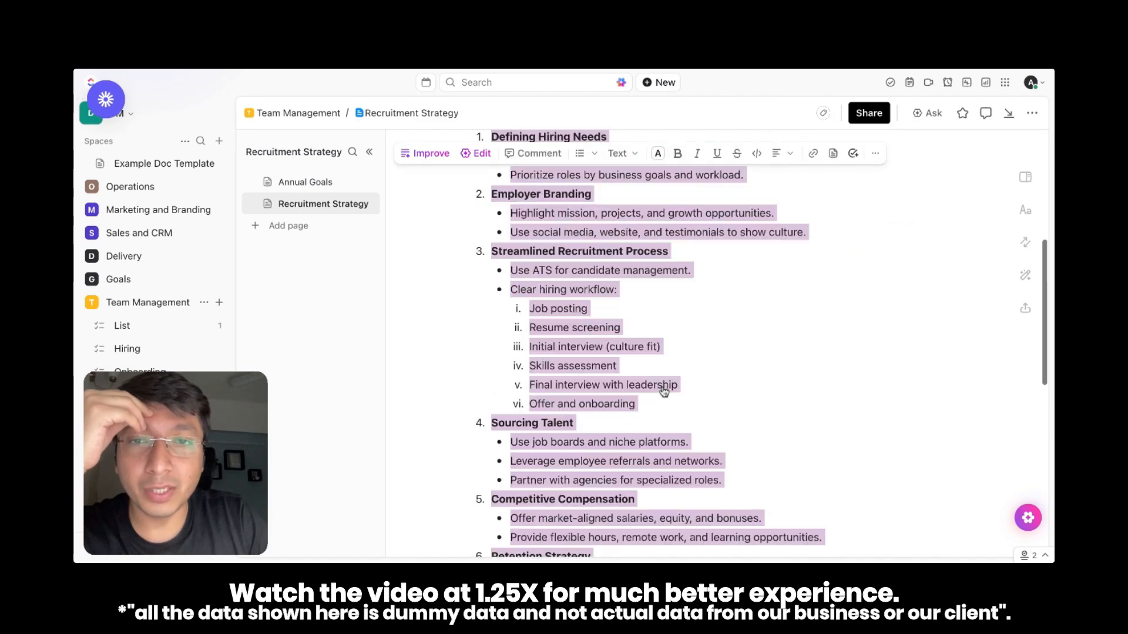
Condense the Key Focus Areas list once more with AI editing and replace the selected text with the new answer
{"action": "scroll", "coordinate": [661, 388], "scroll_direction": "down", "scroll_amount": 3}
{"action": "scroll", "coordinate": [658, 388], "scroll_direction": "up", "scroll_amount": 5}
{"action": "scroll", "coordinate": [646, 376], "scroll_direction": "down", "scroll_amount": 1}
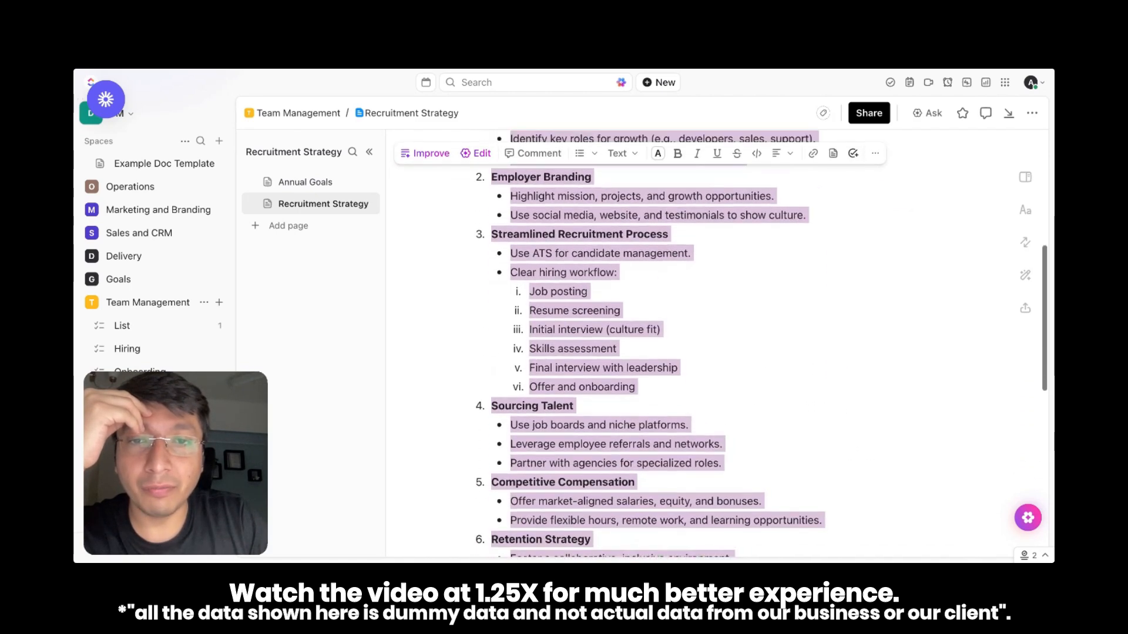
{"action": "scroll", "coordinate": [631, 362], "scroll_direction": "up", "scroll_amount": 2}
{"action": "left_click", "coordinate": [467, 183]}
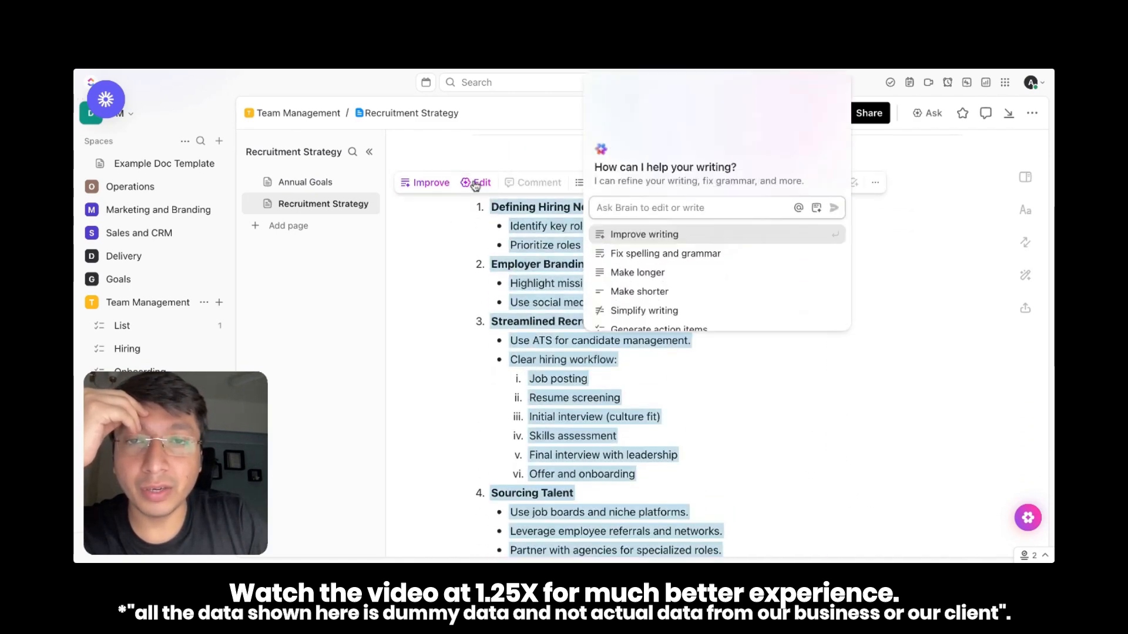
{"action": "scroll", "coordinate": [714, 275], "scroll_direction": "down", "scroll_amount": 3}
{"action": "scroll", "coordinate": [715, 276], "scroll_direction": "up", "scroll_amount": 3}
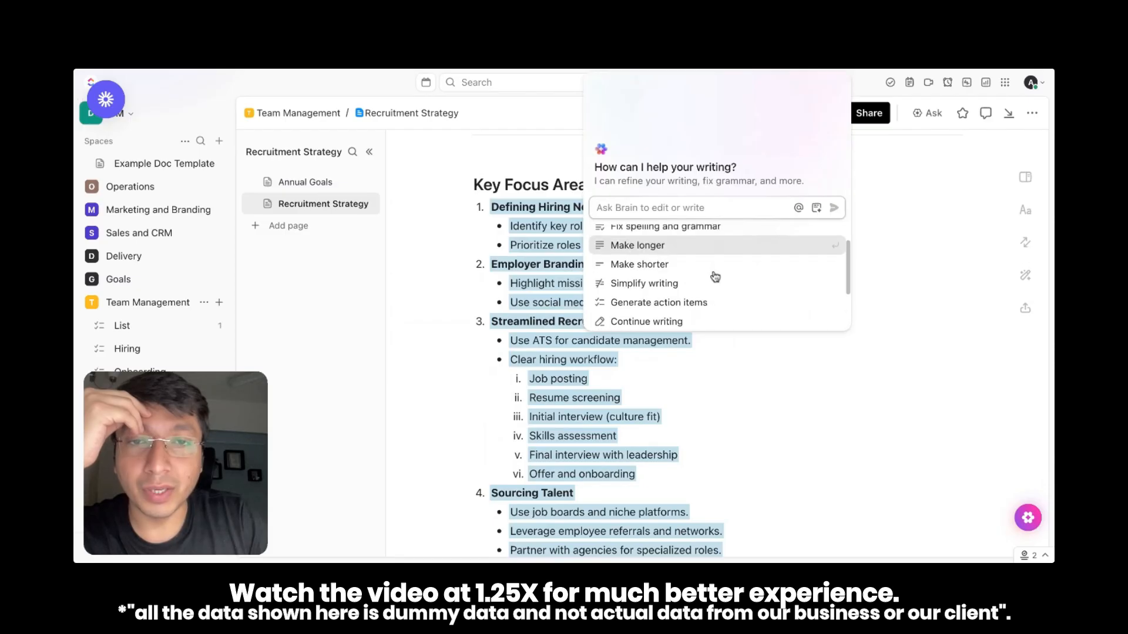
{"action": "scroll", "coordinate": [732, 277], "scroll_direction": "down", "scroll_amount": 1}
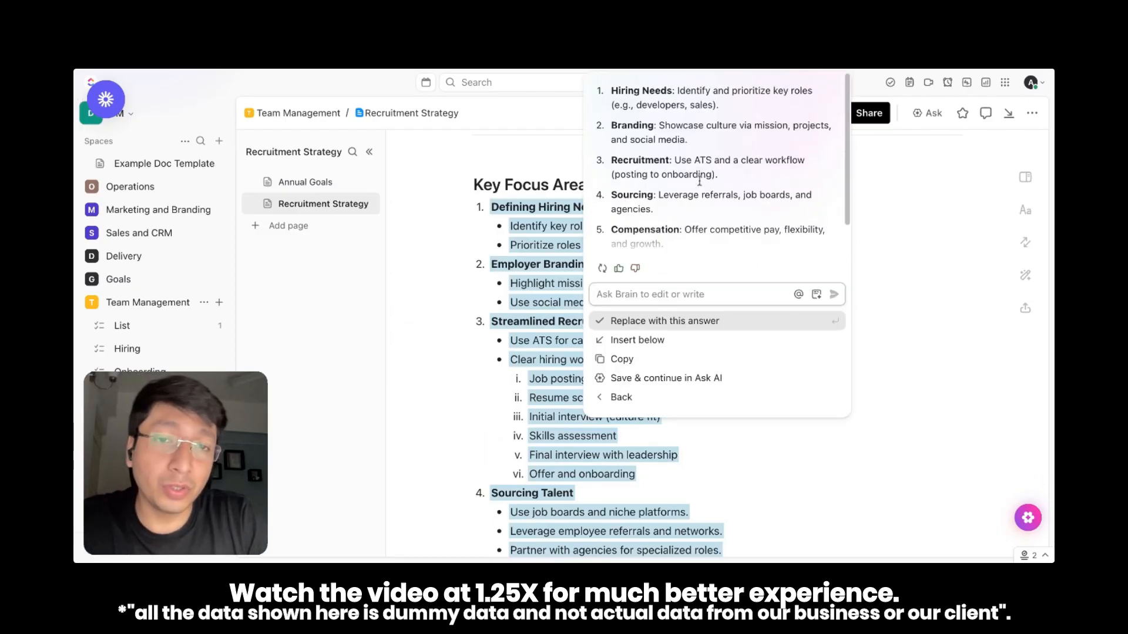
{"action": "left_click", "coordinate": [687, 352]}
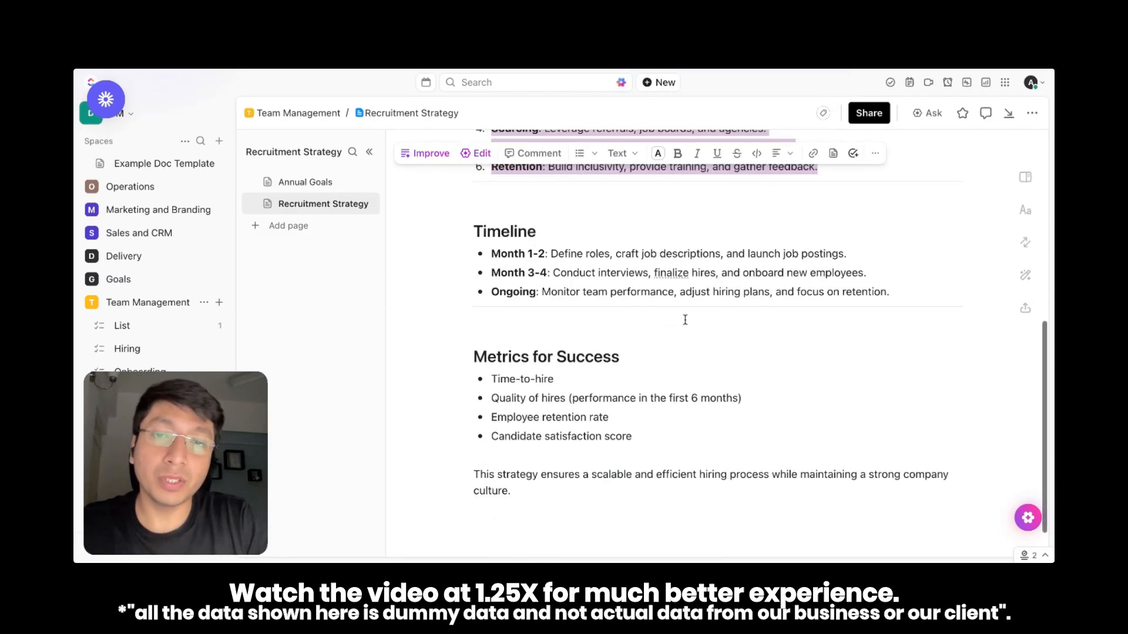
{"action": "left_click", "coordinate": [584, 376]}
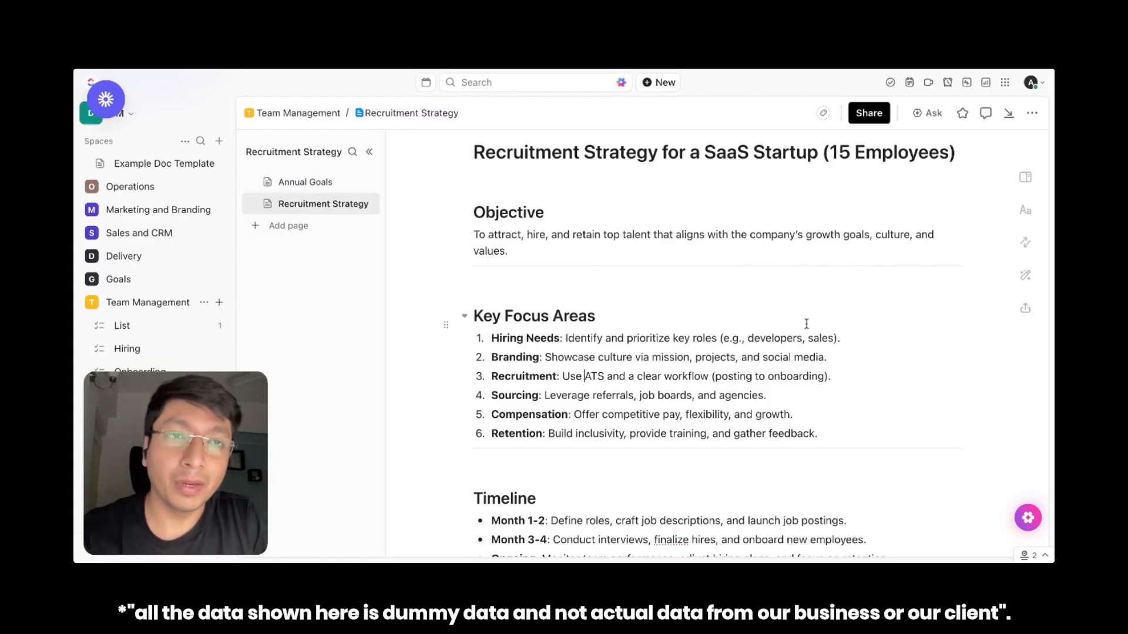
Open the ClickUp Brain assistant, view its available AI models, and close it without switching model
{"action": "left_click", "coordinate": [621, 82]}
{"action": "left_click", "coordinate": [945, 115]}
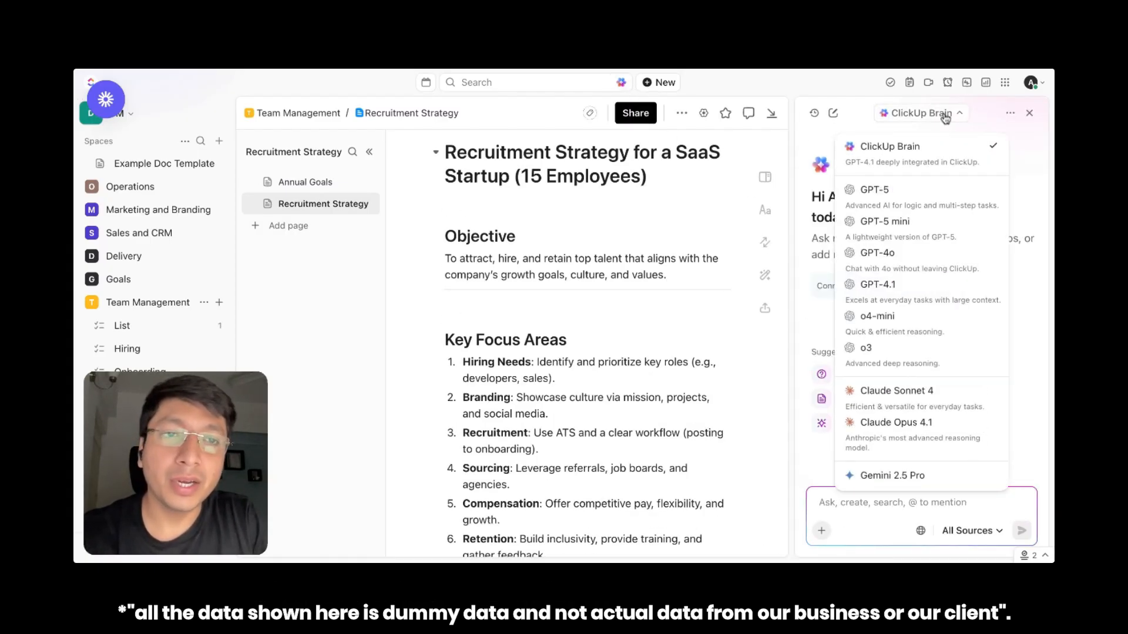
{"action": "left_click", "coordinate": [737, 362]}
{"action": "left_click", "coordinate": [1030, 112]}
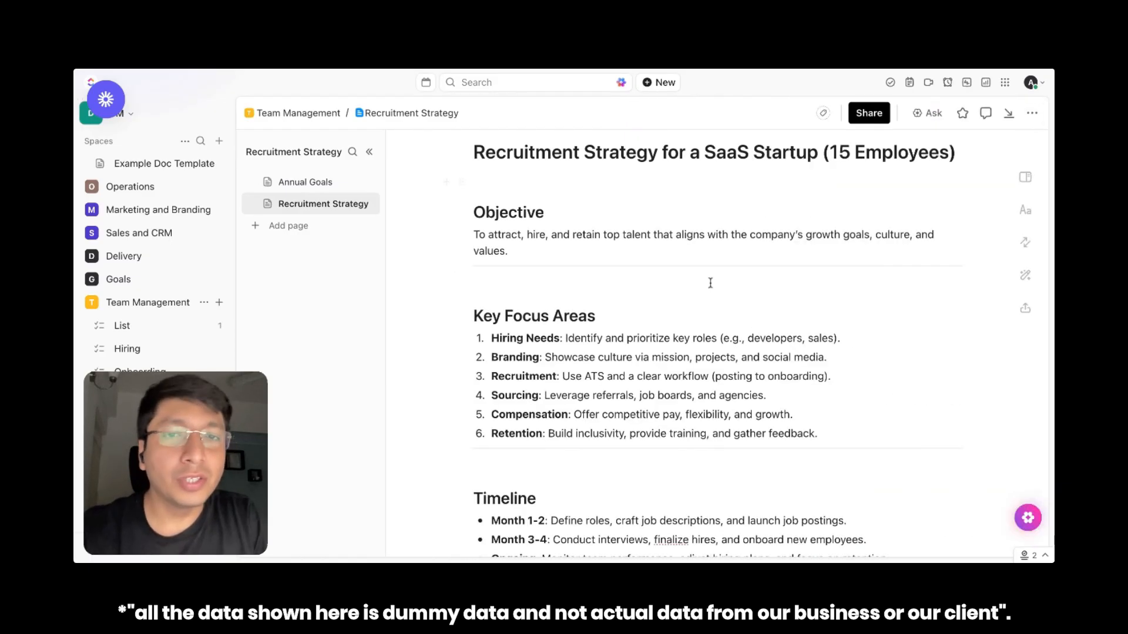
Browse the insertable content blocks on a new line below the strategy's closing paragraph and insert a three-by-three table there
{"action": "scroll", "coordinate": [638, 290], "scroll_direction": "down", "scroll_amount": 1}
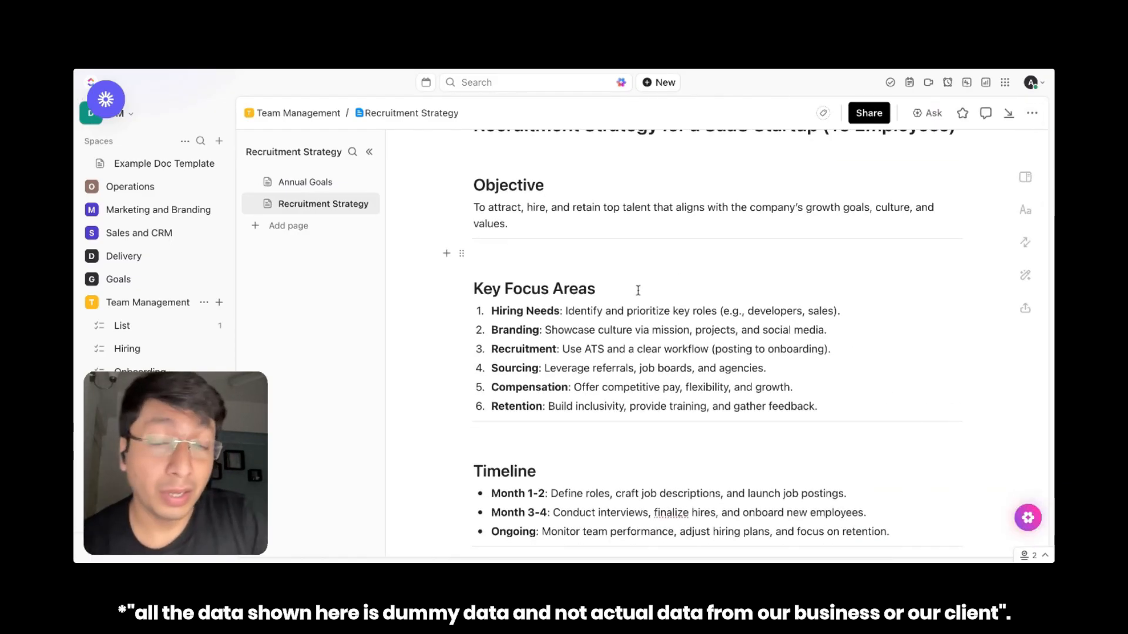
{"action": "scroll", "coordinate": [638, 338], "scroll_direction": "down", "scroll_amount": 2}
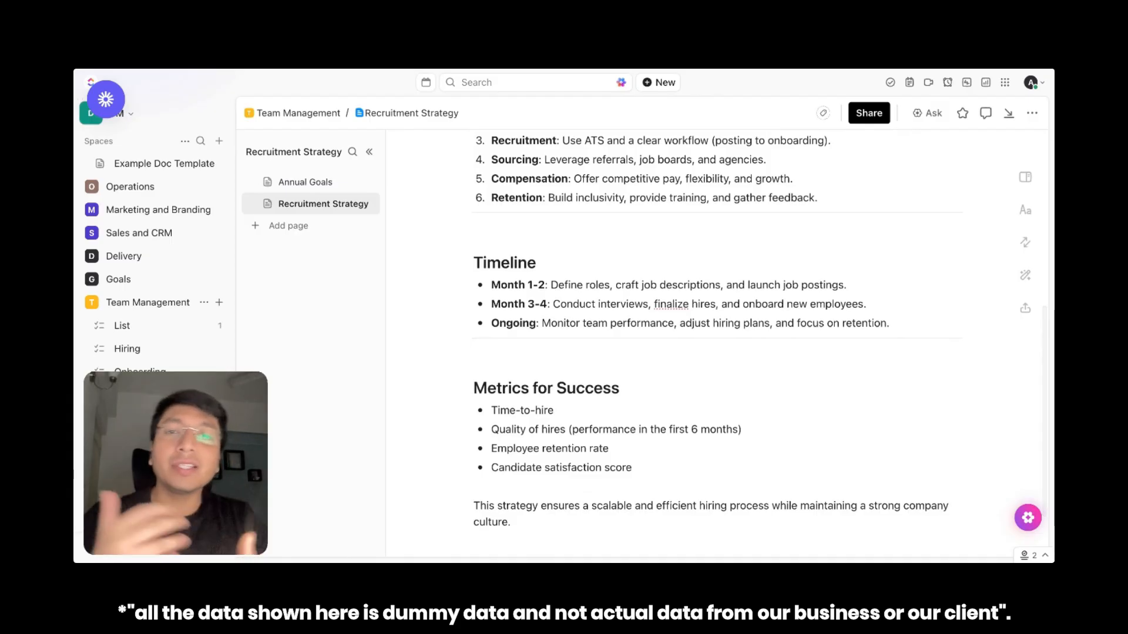
{"action": "scroll", "coordinate": [519, 473], "scroll_direction": "down", "scroll_amount": 2}
{"action": "left_click", "coordinate": [520, 477]}
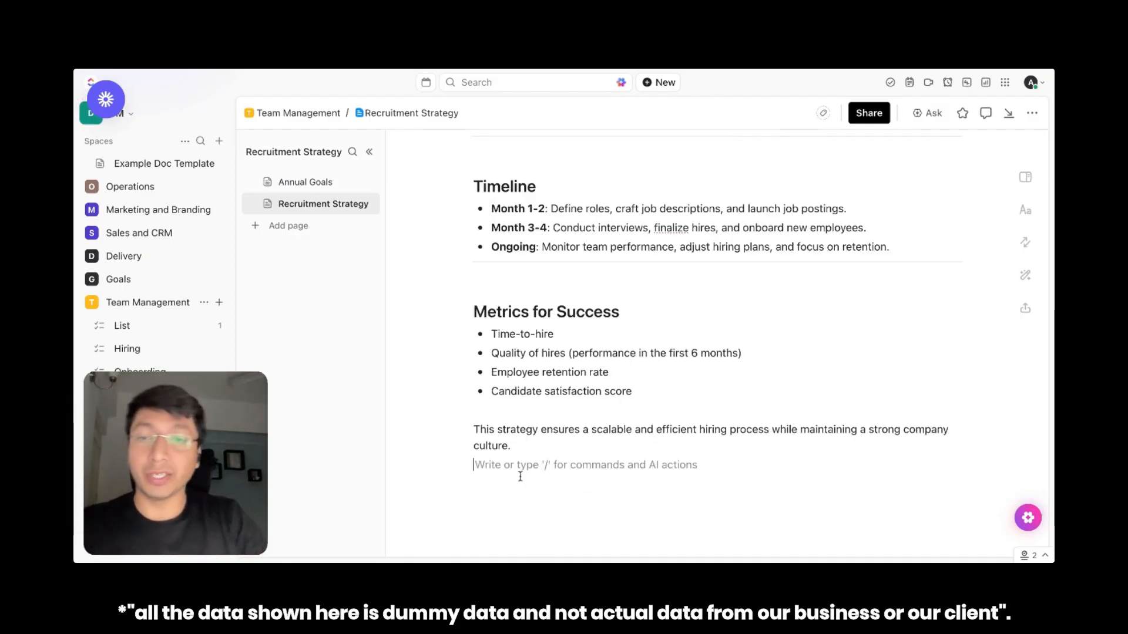
{"action": "type", "text": "/"}
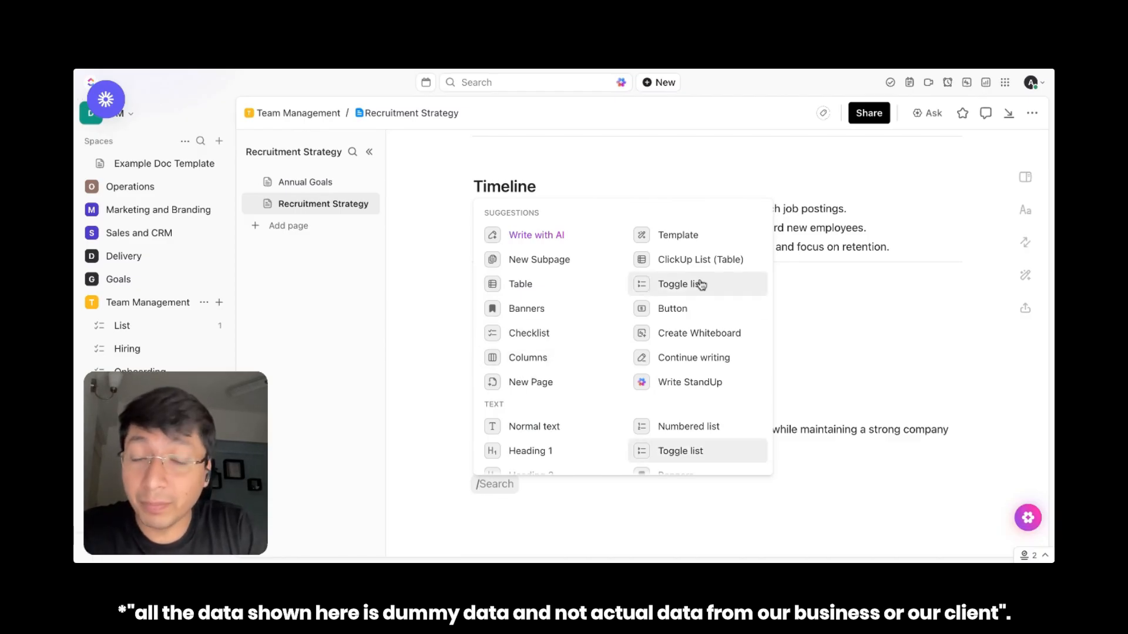
{"action": "scroll", "coordinate": [563, 369], "scroll_direction": "down", "scroll_amount": 3}
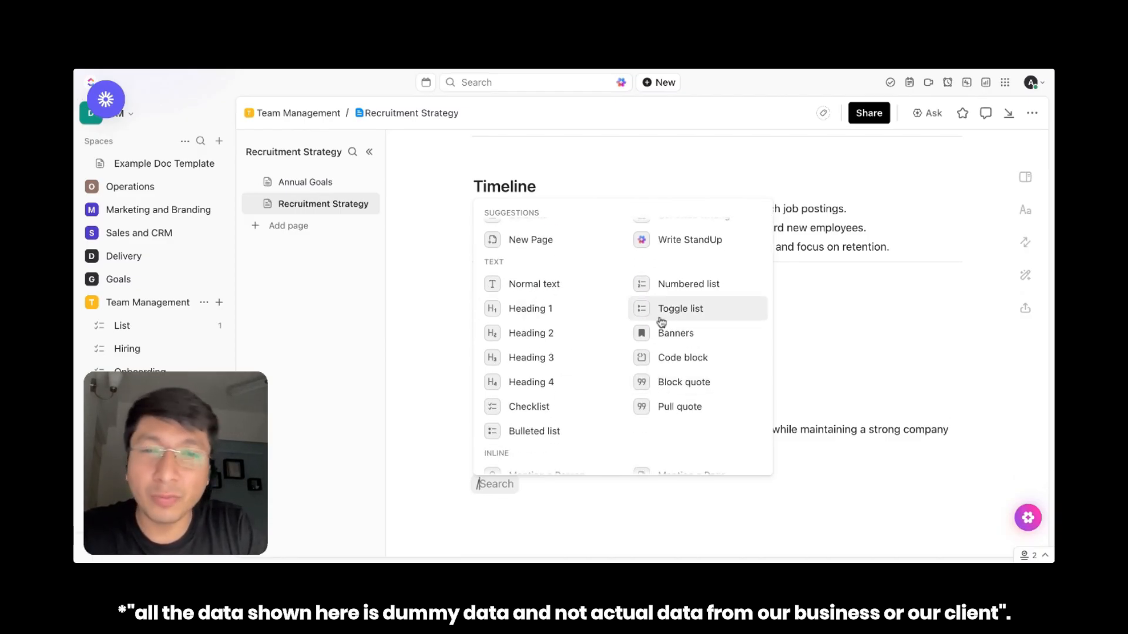
{"action": "scroll", "coordinate": [642, 364], "scroll_direction": "down", "scroll_amount": 3}
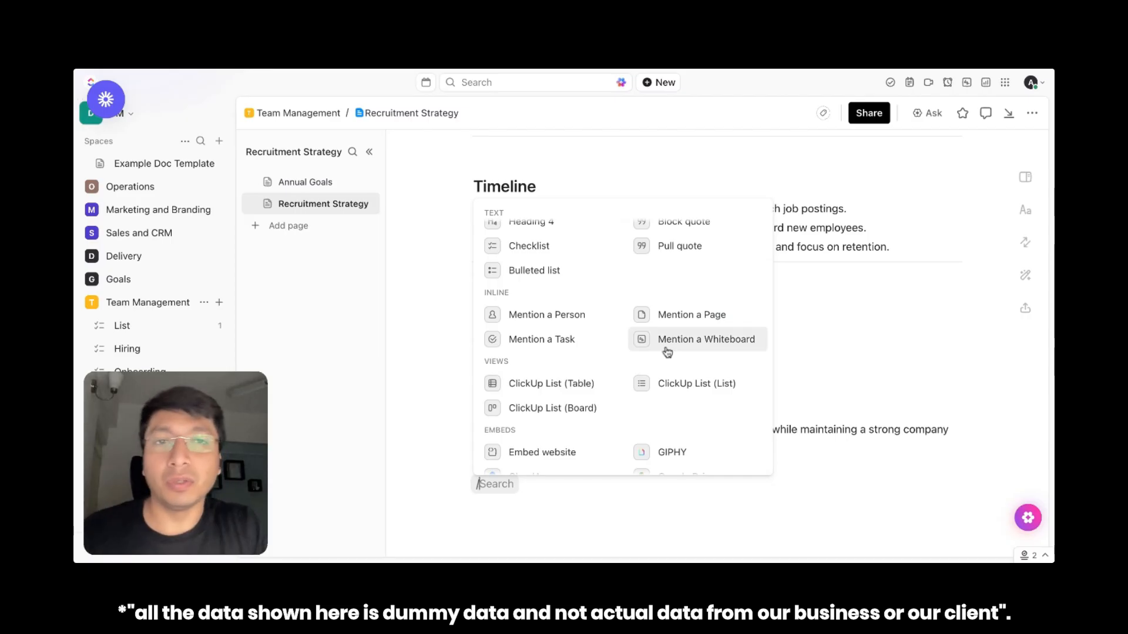
{"action": "scroll", "coordinate": [668, 352], "scroll_direction": "down", "scroll_amount": 3}
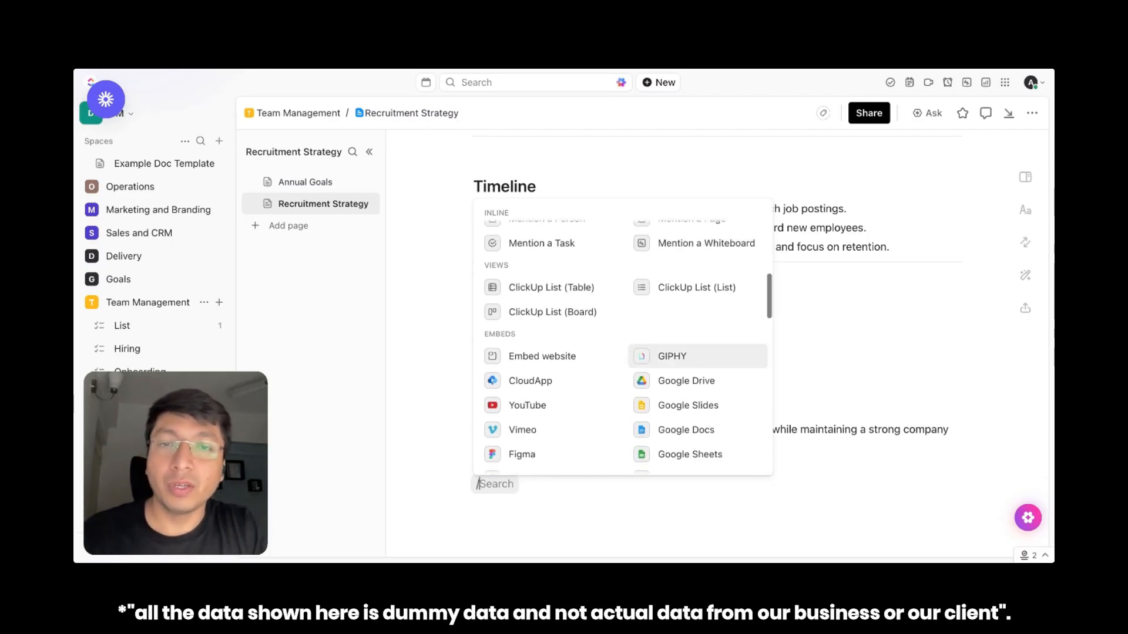
{"action": "scroll", "coordinate": [511, 371], "scroll_direction": "down", "scroll_amount": 2}
{"action": "scroll", "coordinate": [511, 372], "scroll_direction": "up", "scroll_amount": 8}
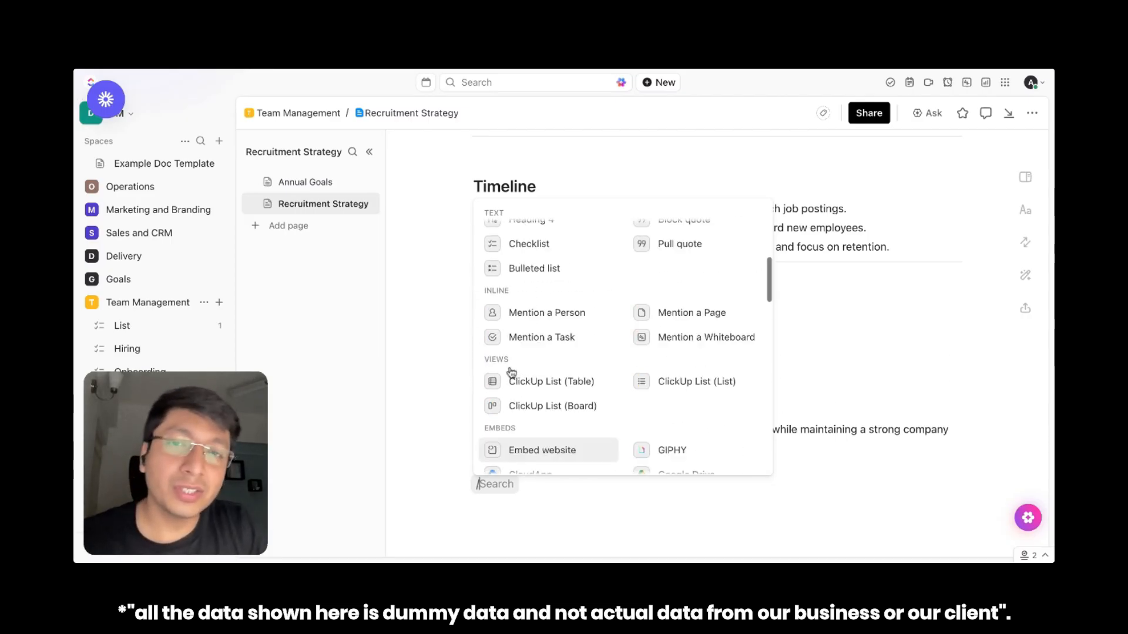
{"action": "scroll", "coordinate": [512, 306], "scroll_direction": "up", "scroll_amount": 2}
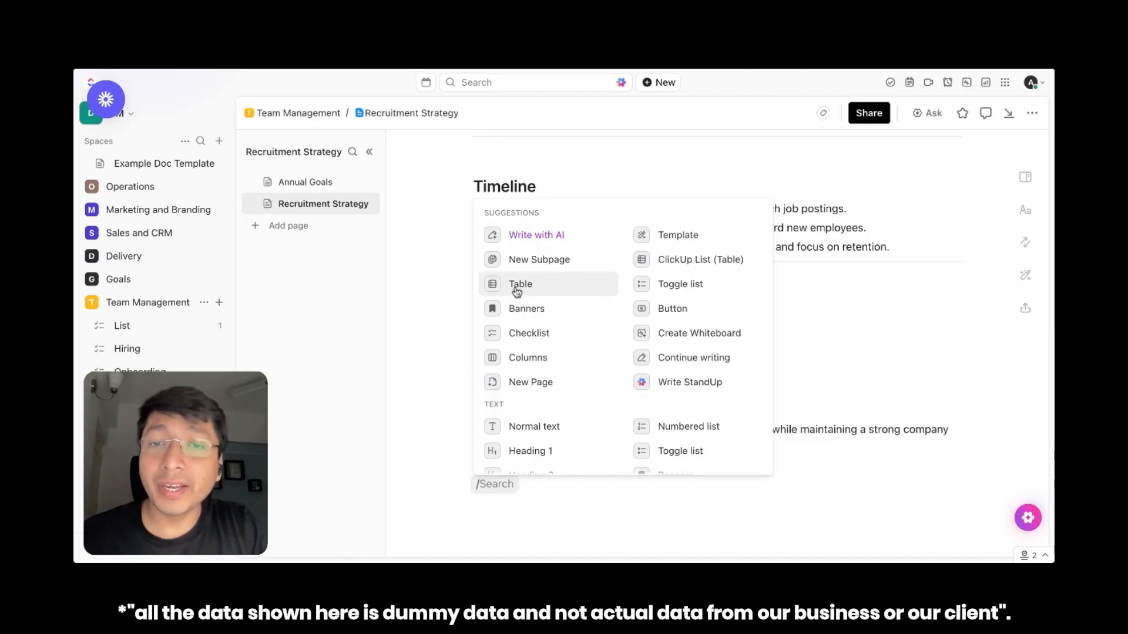
{"action": "left_click", "coordinate": [516, 286]}
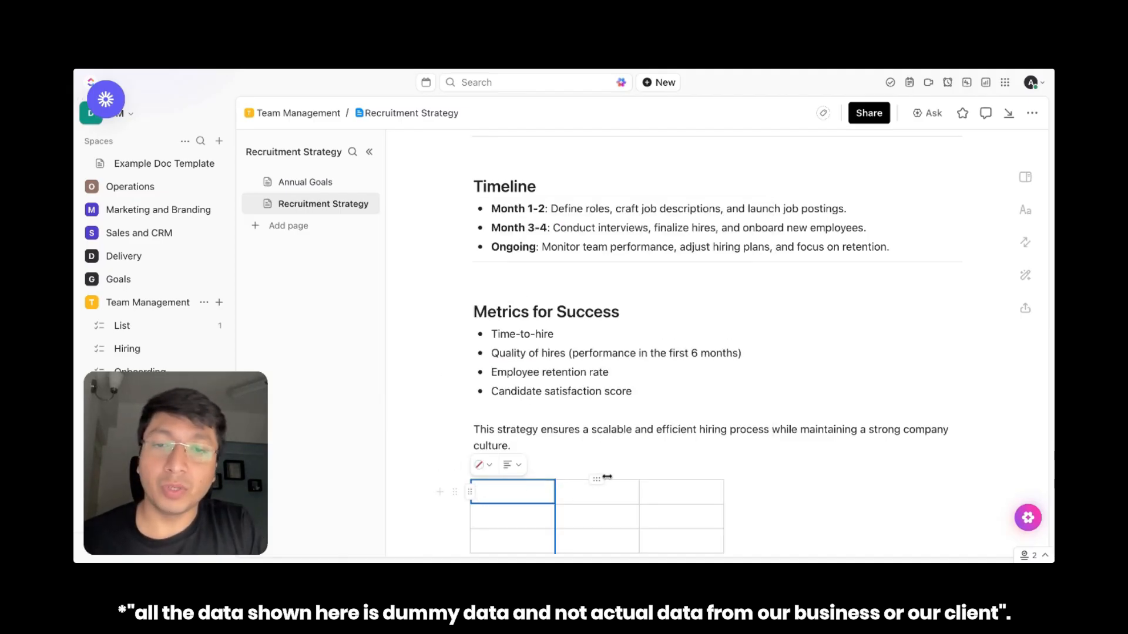
Fill the table's first row with the column headings Department, No of Hires and POC
{"action": "scroll", "coordinate": [817, 470], "scroll_direction": "down", "scroll_amount": 3}
{"action": "left_click", "coordinate": [534, 447]}
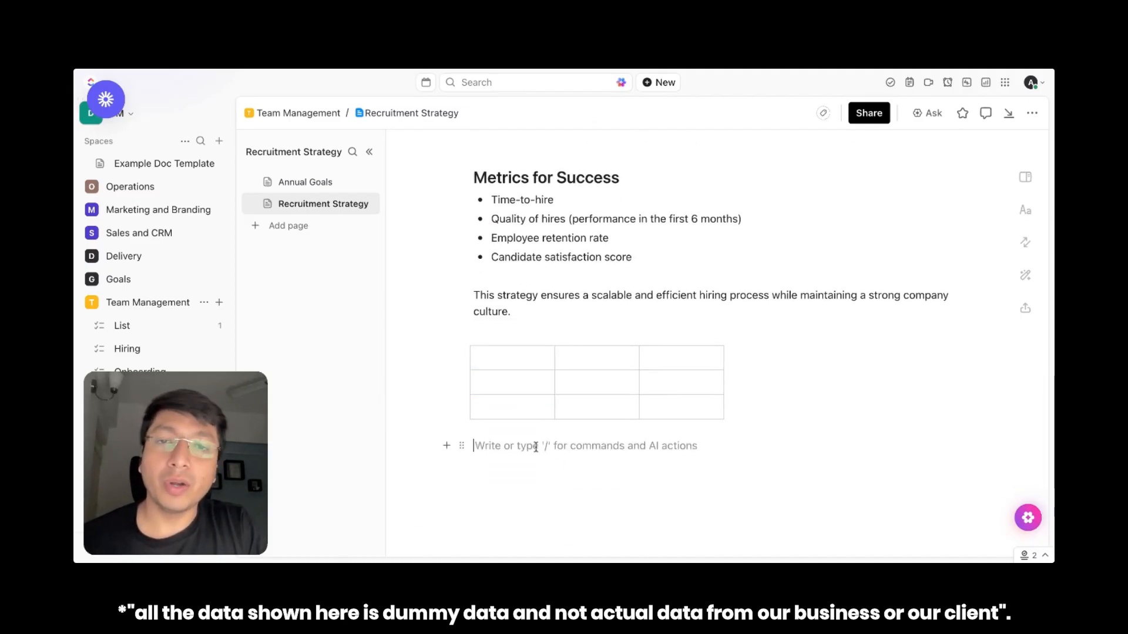
{"action": "left_click", "coordinate": [508, 359]}
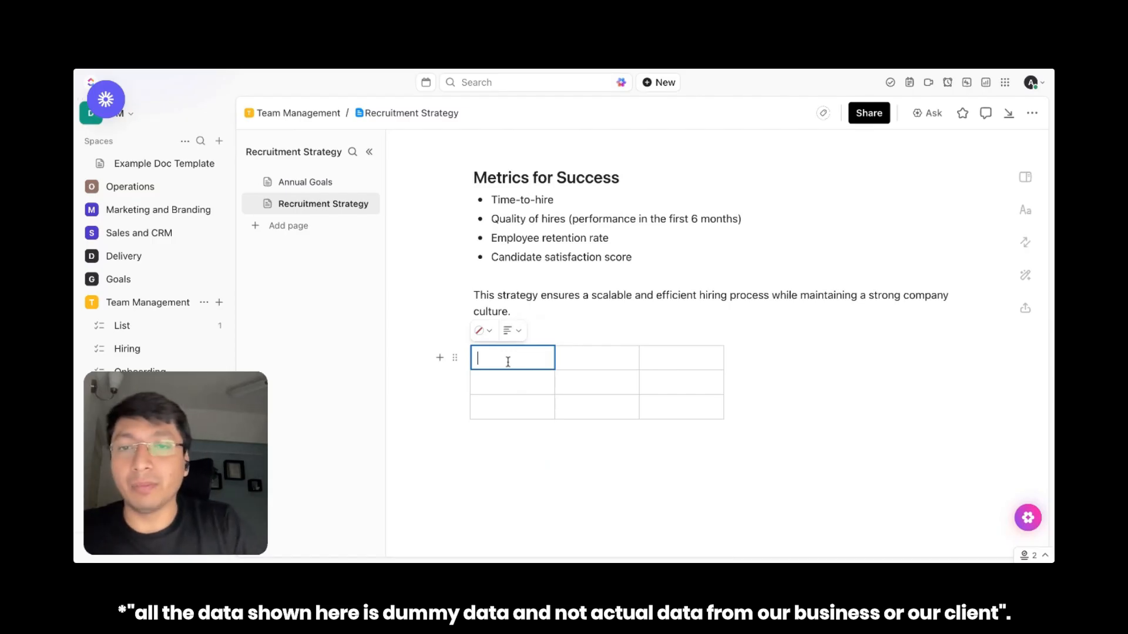
{"action": "type", "text": "Department\tNo of Hires\tPOC"}
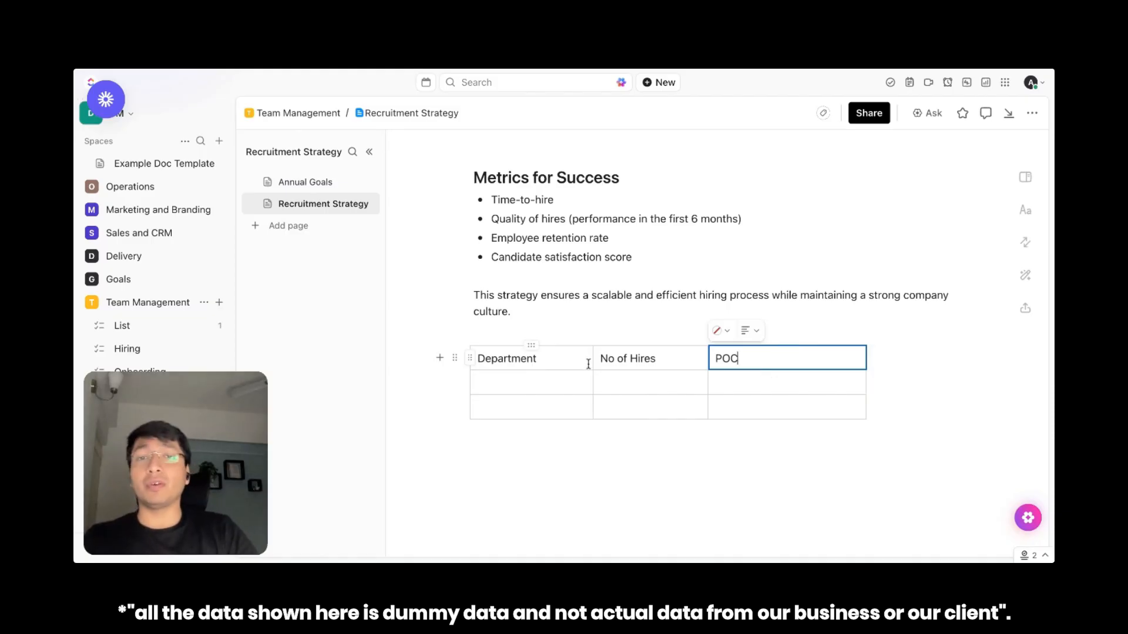
Shade the table's whole header row light purple
{"action": "left_click", "coordinate": [469, 358]}
{"action": "left_click", "coordinate": [553, 337]}
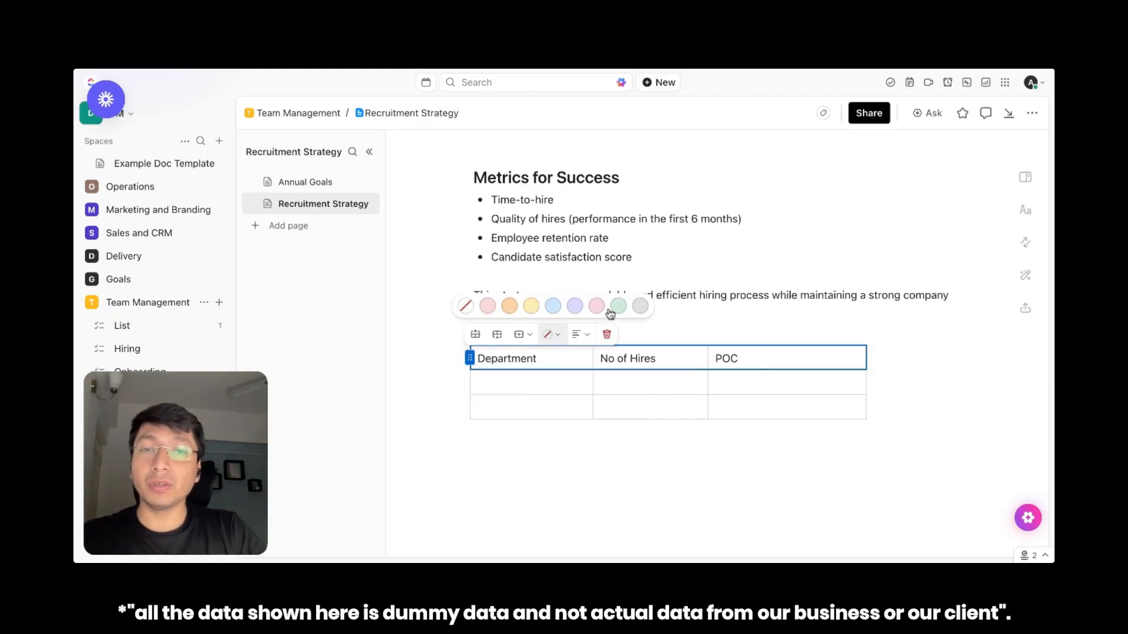
{"action": "left_click", "coordinate": [573, 306]}
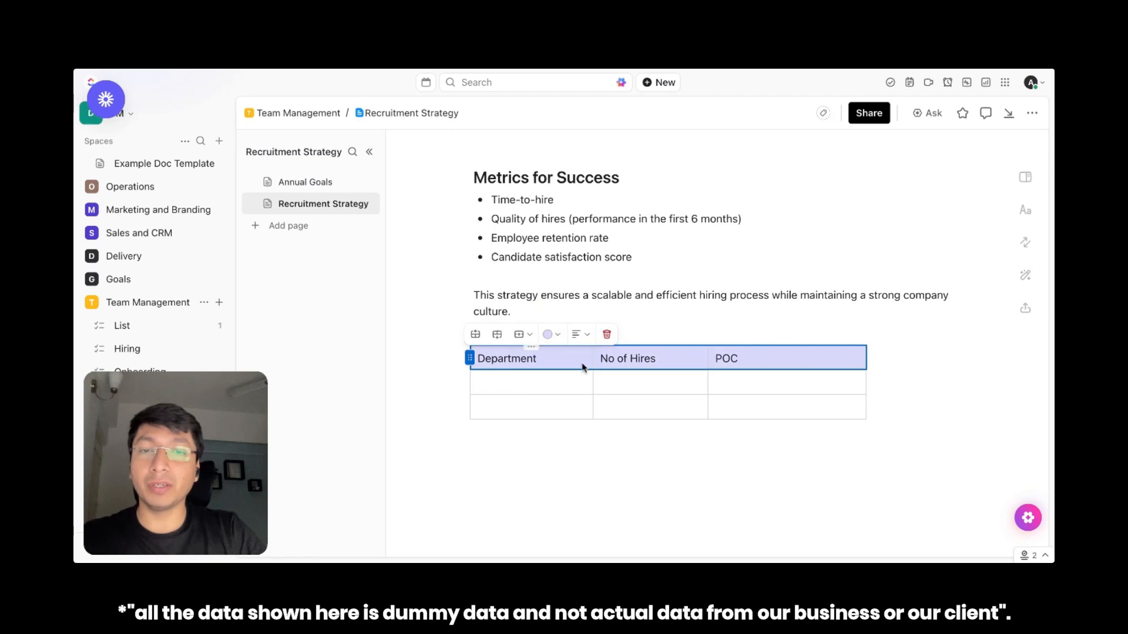
Fill the two rows under the headings with Marketing and 45 hires, and Operations and 5 hires, leaving POC empty
{"action": "left_click", "coordinate": [507, 381]}
{"action": "type", "text": "Marketing"}
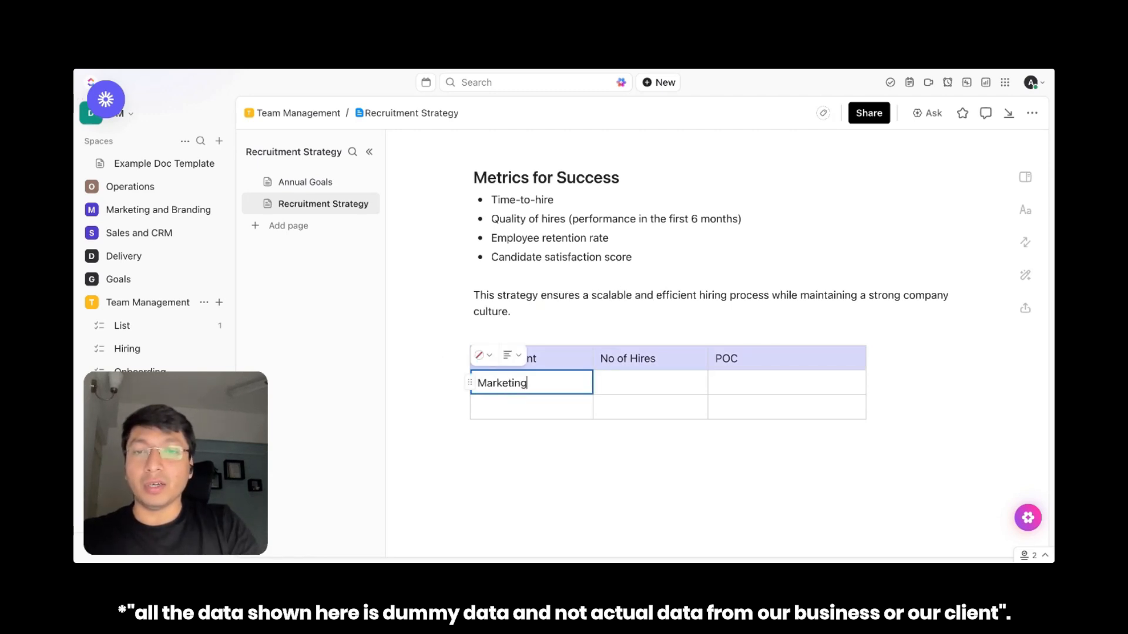
{"action": "left_click", "coordinate": [479, 407]}
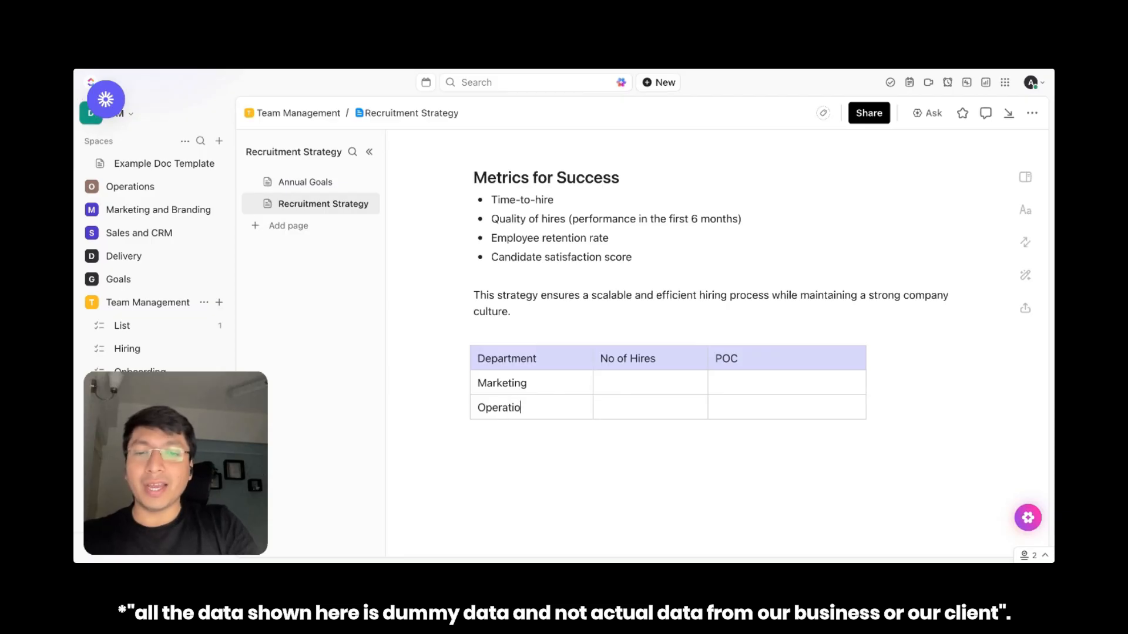
{"action": "left_click", "coordinate": [632, 383]}
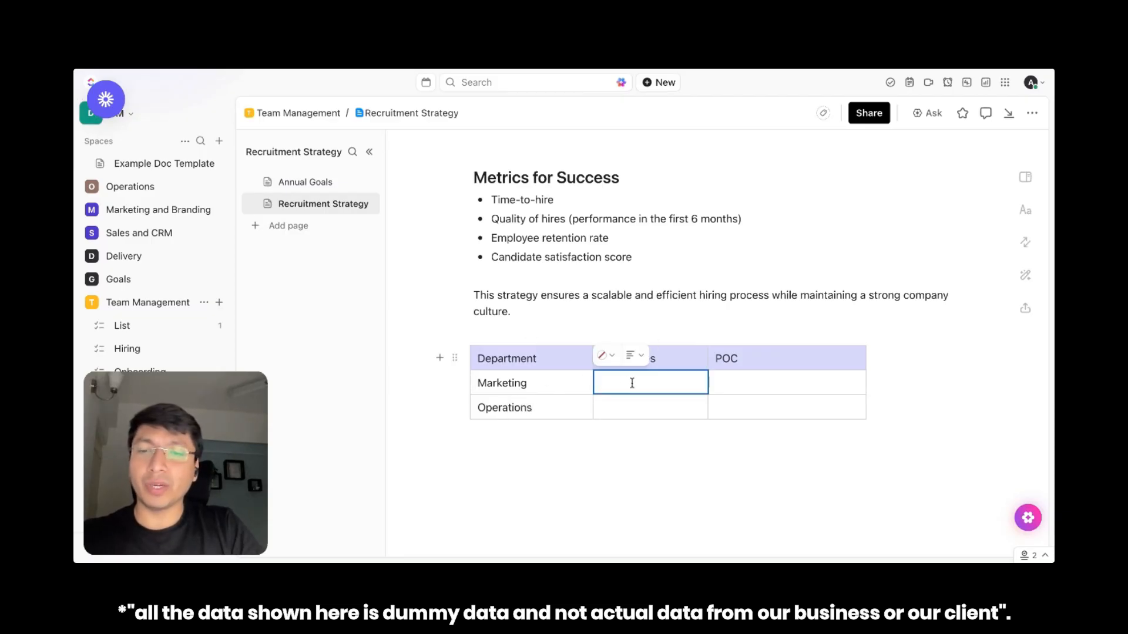
{"action": "type", "text": "40"}
{"action": "left_click", "coordinate": [631, 414]}
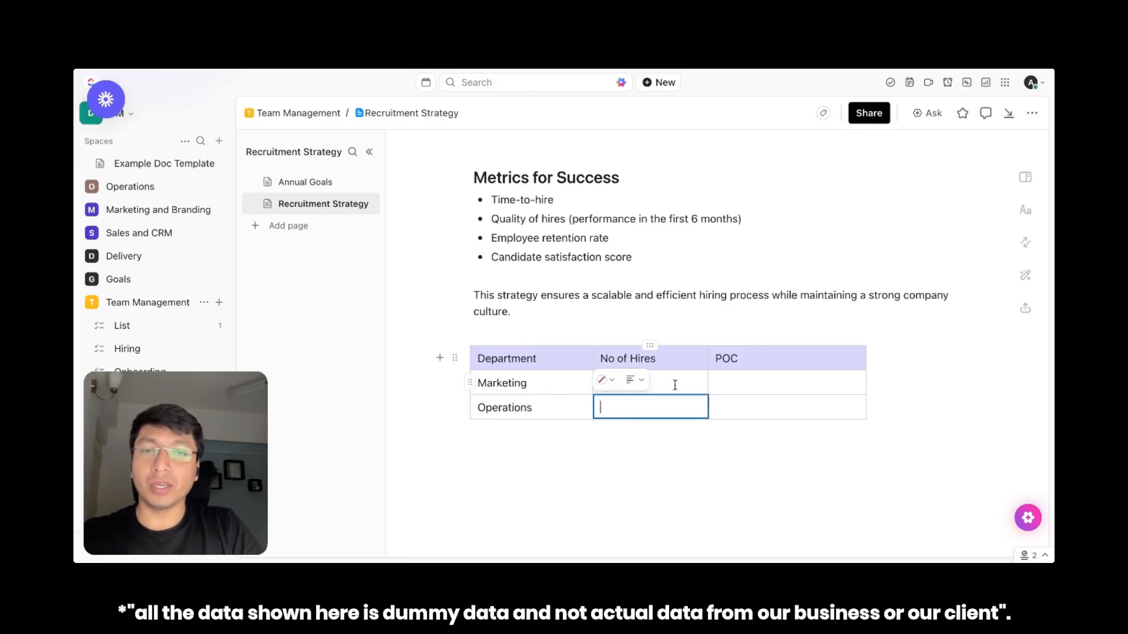
{"action": "left_click", "coordinate": [765, 382]}
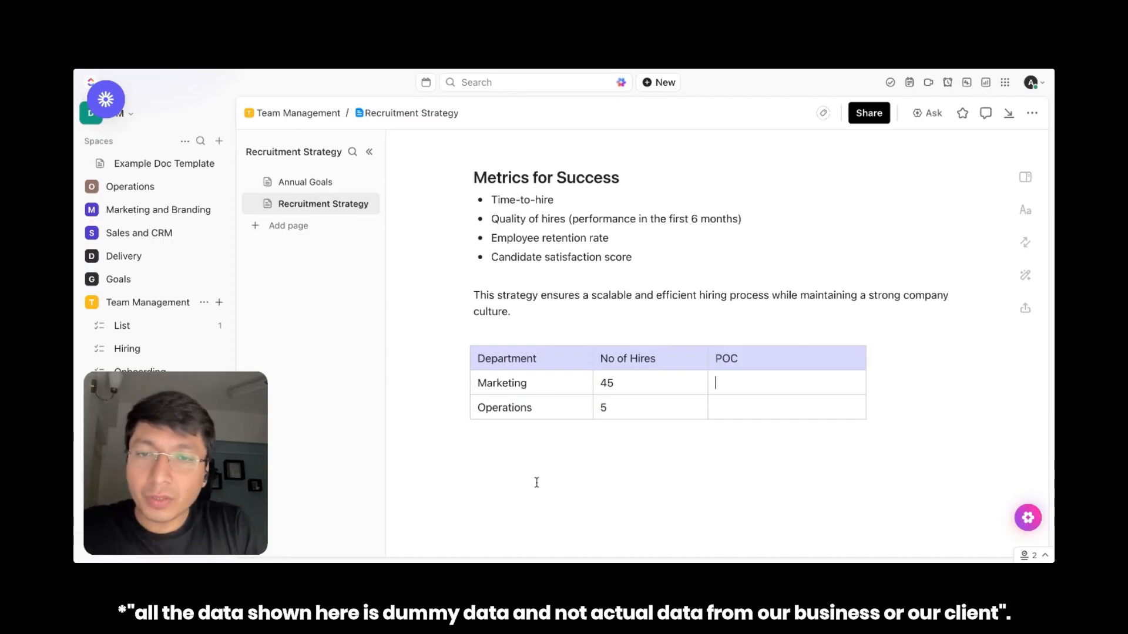
Insert an orange banner reading "POC for Hires" and place it directly above the hiring table
{"action": "left_click", "coordinate": [570, 445]}
{"action": "type", "text": "/"}
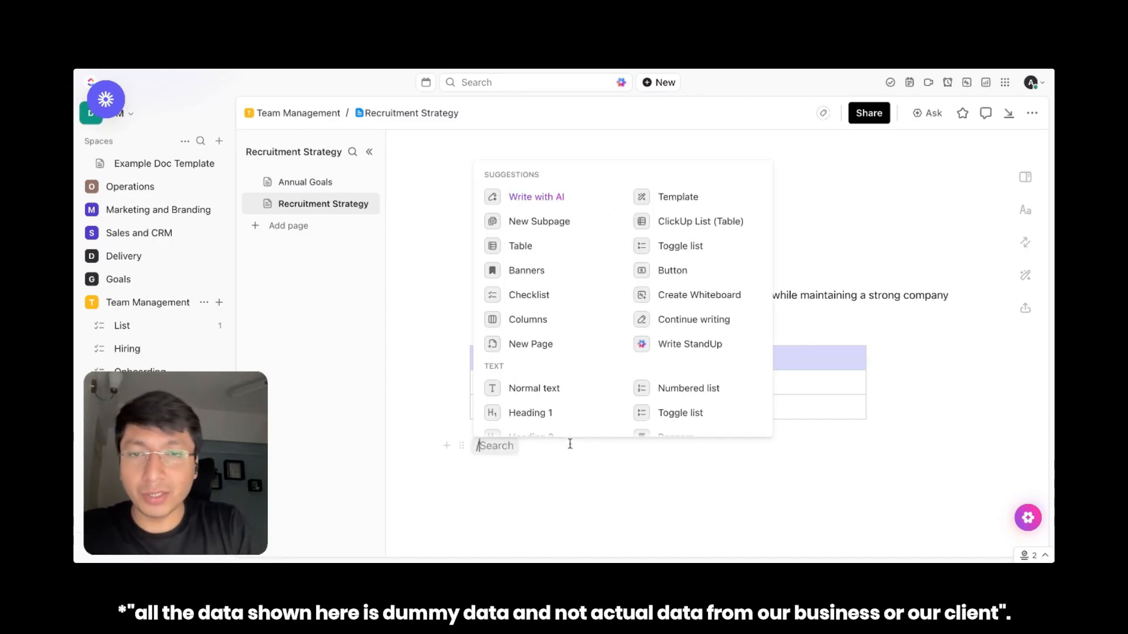
{"action": "left_click", "coordinate": [542, 275]}
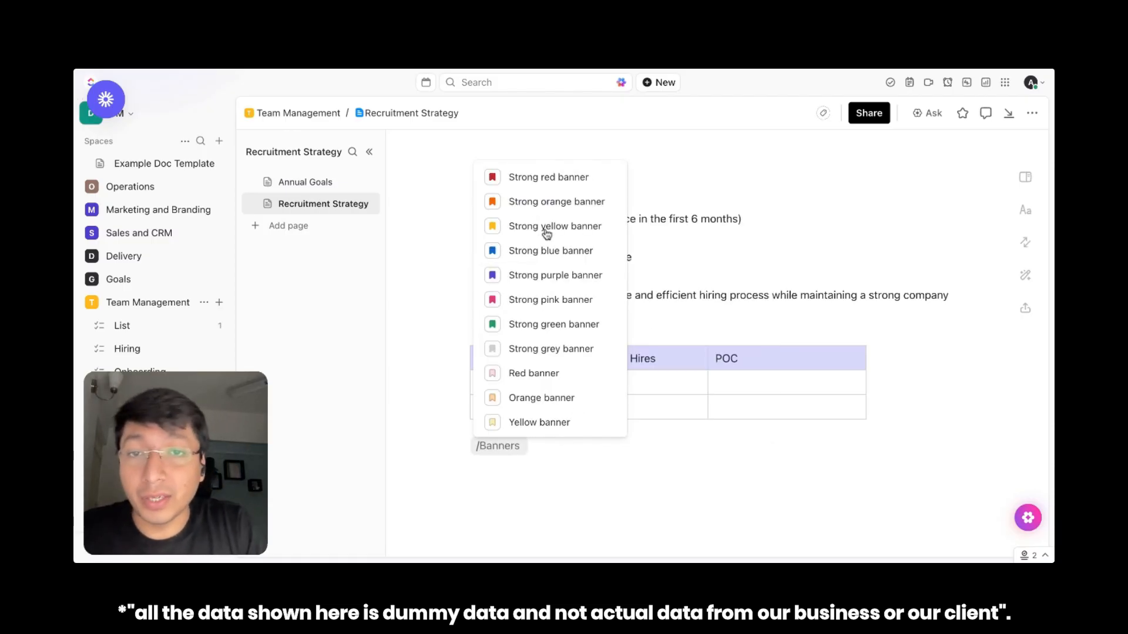
{"action": "left_click", "coordinate": [539, 398]}
{"action": "type", "text": "POC for Hires"}
{"action": "left_click_drag", "start_coordinate": [557, 455], "coordinate": [484, 324]}
Widen the hiring table's columns until the table matches the width of the banner above it
{"action": "left_click", "coordinate": [679, 430]}
{"action": "left_click", "coordinate": [781, 431]}
{"action": "left_click", "coordinate": [768, 478]}
{"action": "left_click", "coordinate": [594, 489]}
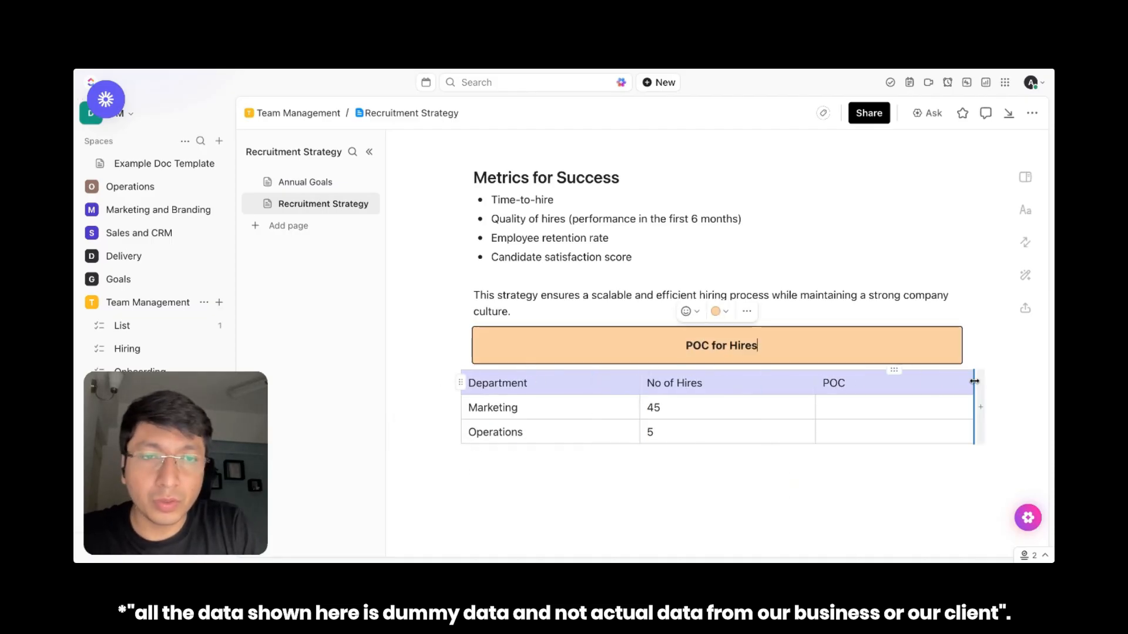
{"action": "left_click", "coordinate": [721, 471]}
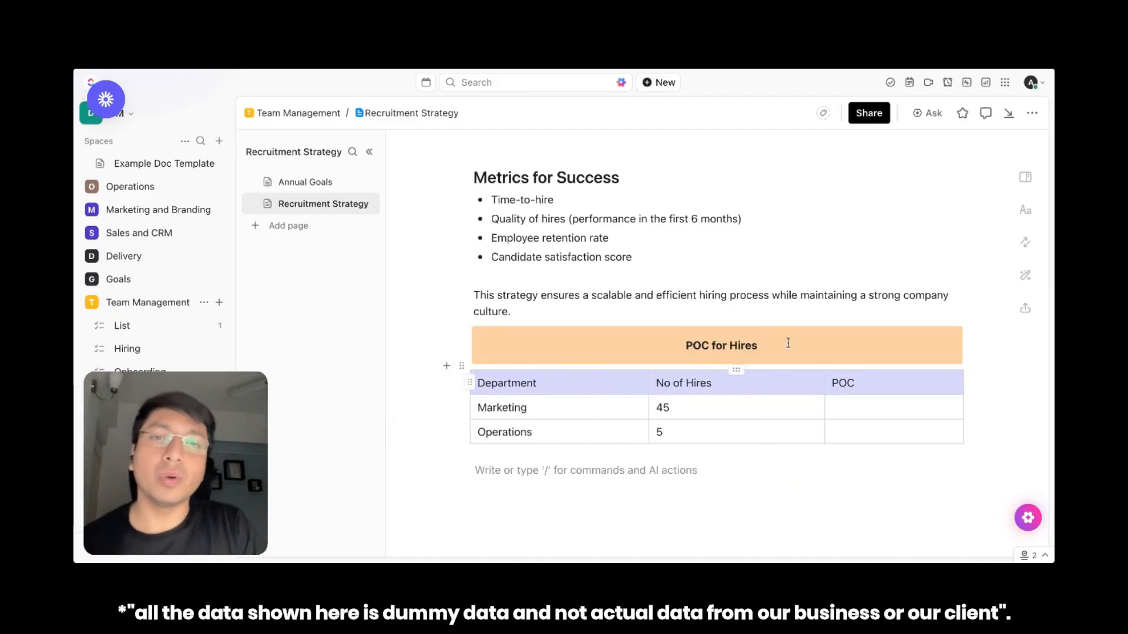
View the formatting options for the banner text and browse the text, embed and formatting blocks insertable below the table, adding none
{"action": "triple_click", "coordinate": [718, 345]}
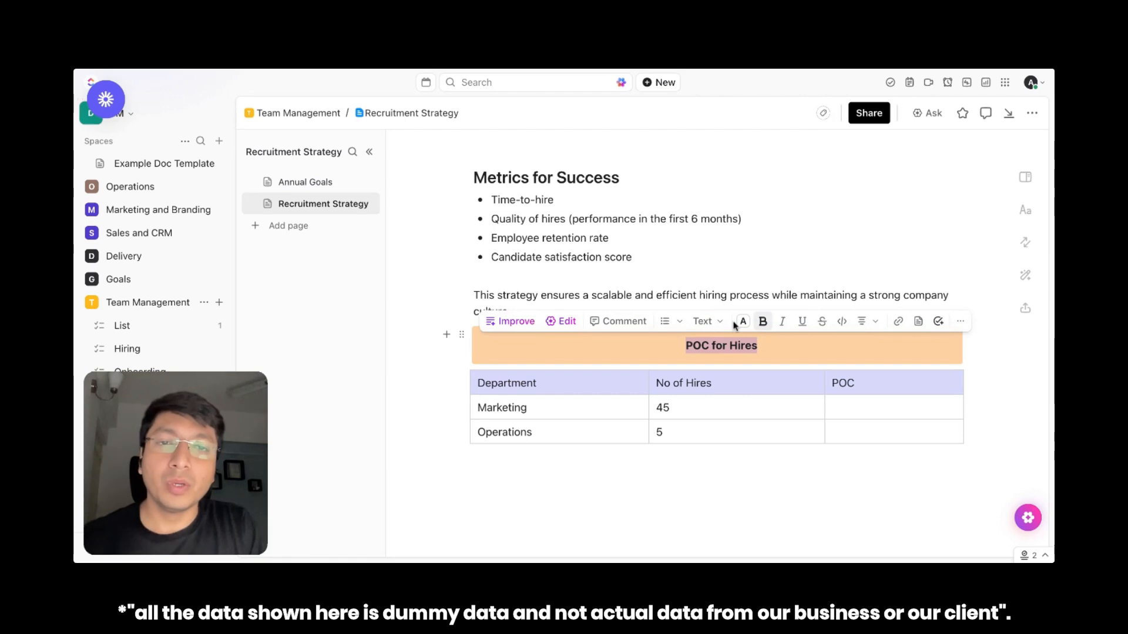
{"action": "left_click", "coordinate": [688, 466]}
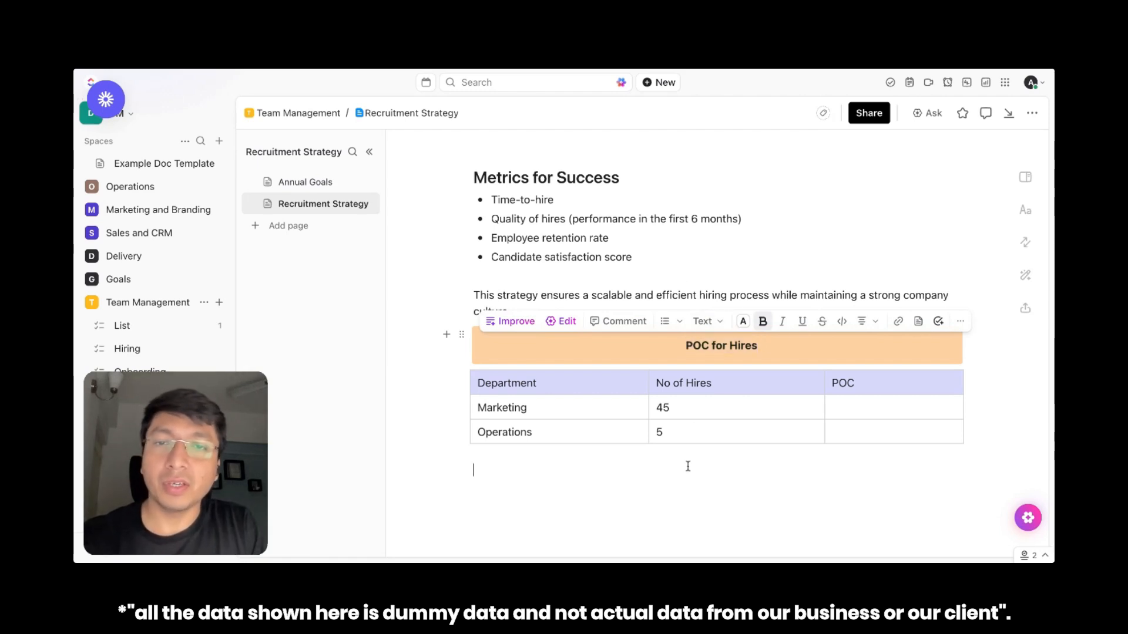
{"action": "scroll", "coordinate": [688, 466], "scroll_direction": "down", "scroll_amount": 1}
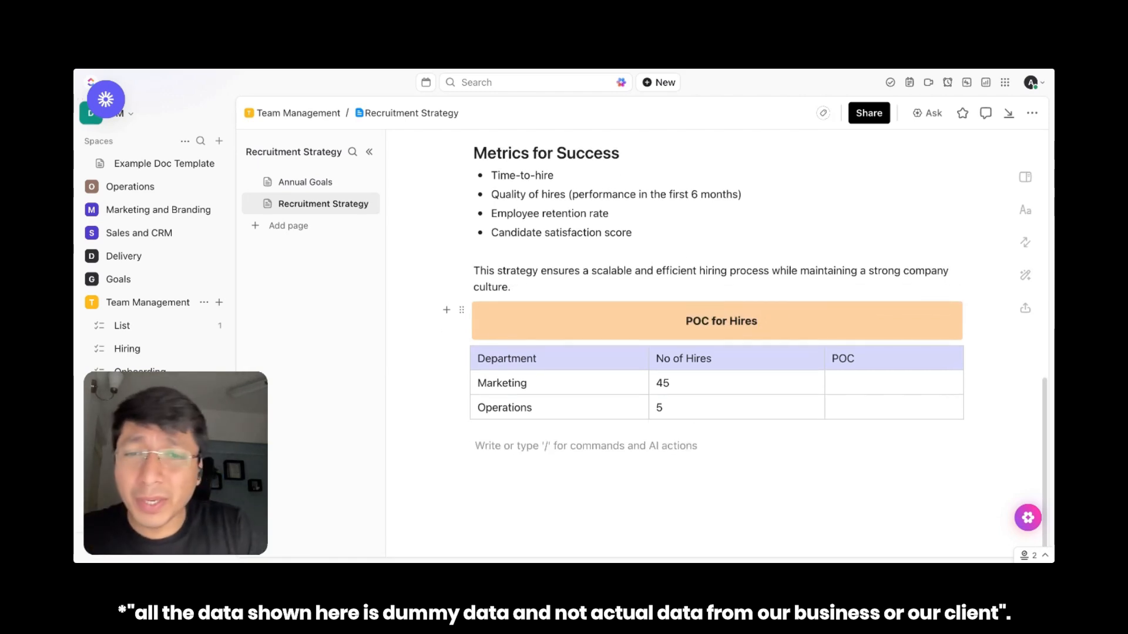
{"action": "type", "text": "/"}
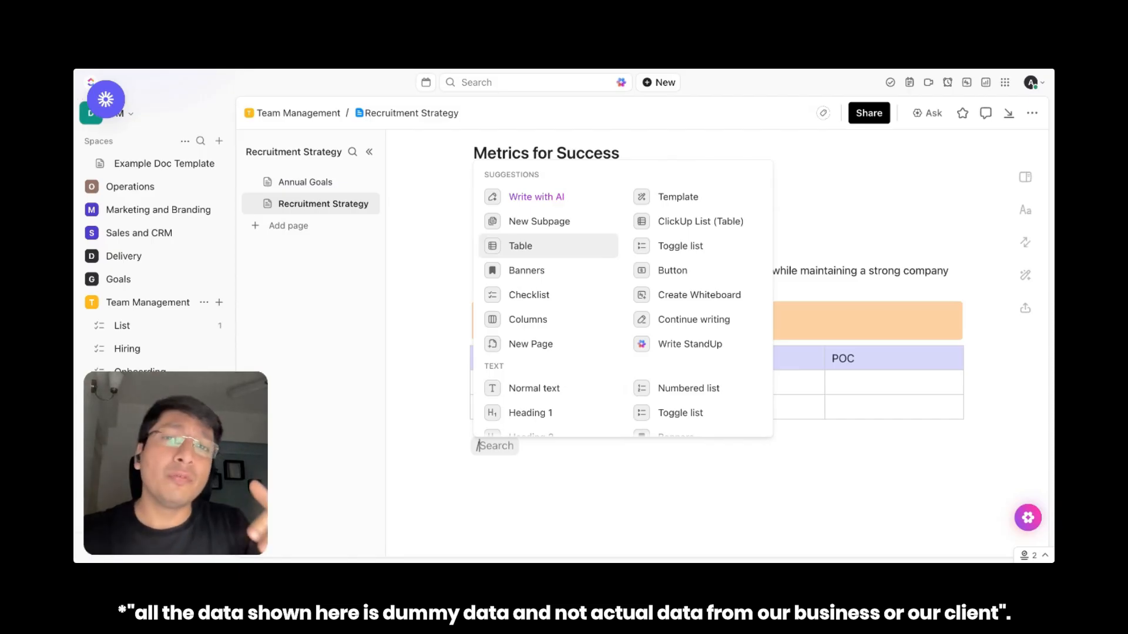
{"action": "scroll", "coordinate": [623, 293], "scroll_direction": "down", "scroll_amount": 3}
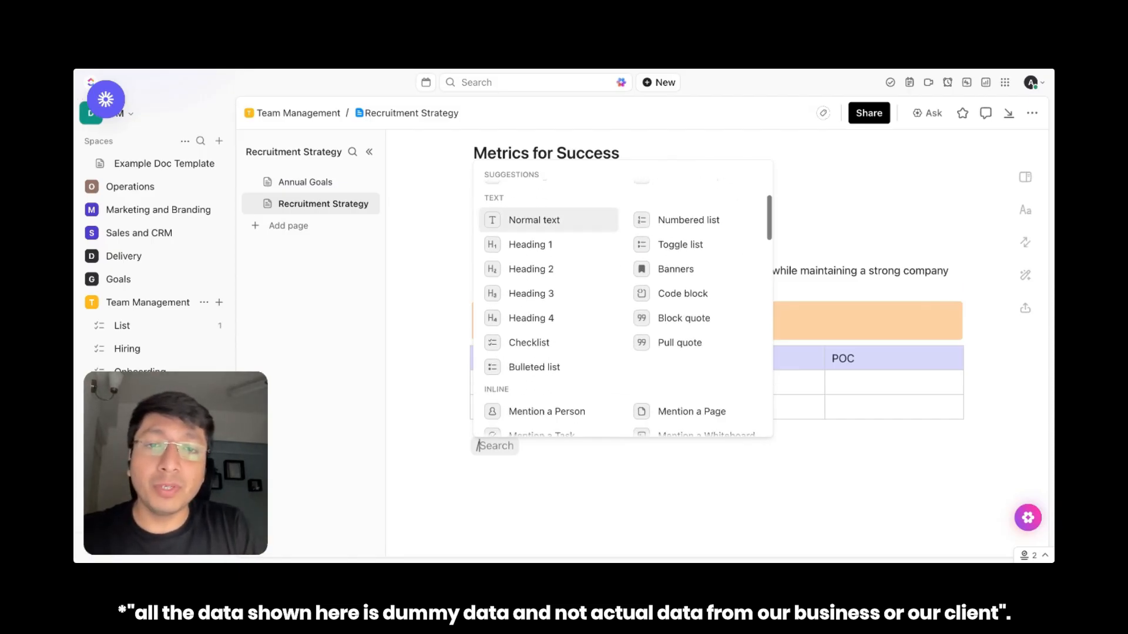
{"action": "scroll", "coordinate": [558, 249], "scroll_direction": "down", "scroll_amount": 5}
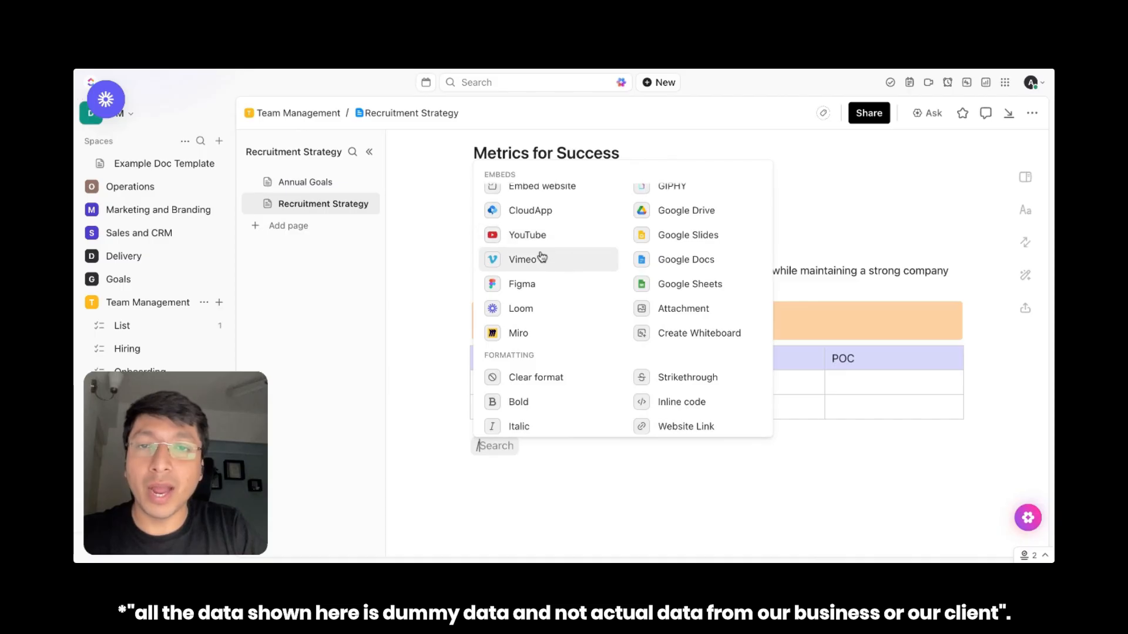
{"action": "scroll", "coordinate": [681, 217], "scroll_direction": "up", "scroll_amount": 1}
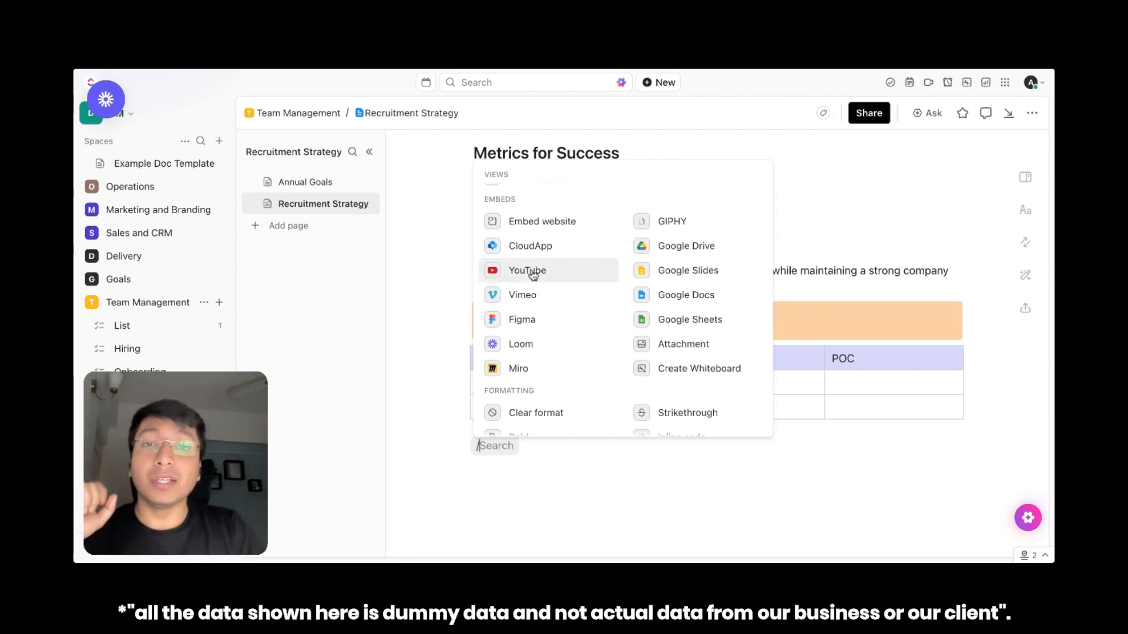
{"action": "left_click", "coordinate": [508, 453]}
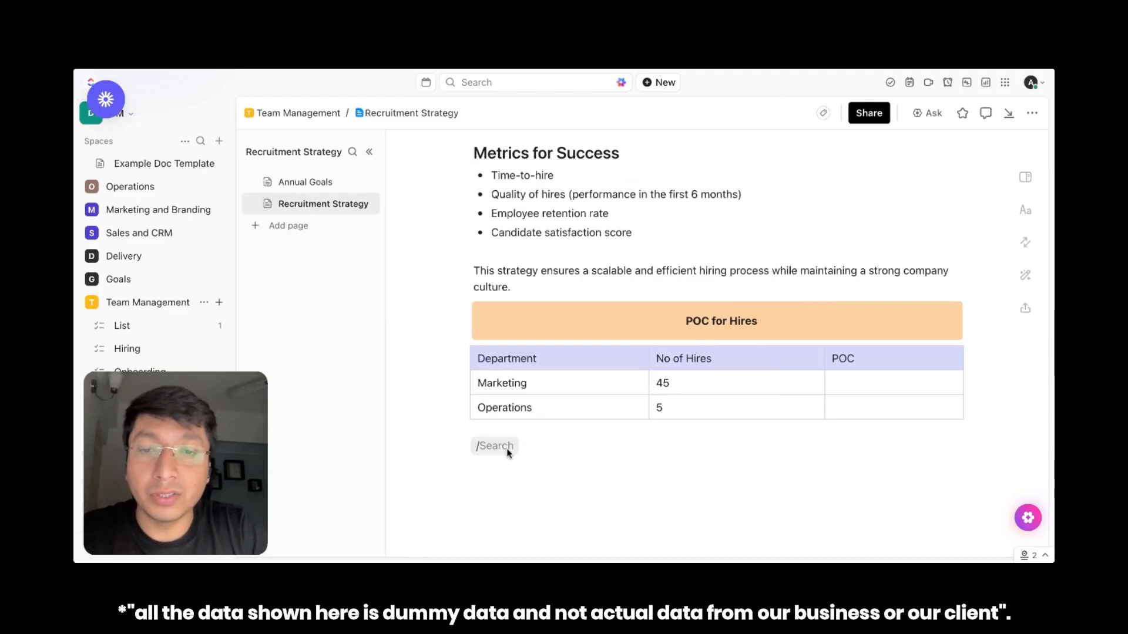
{"action": "key", "text": "BackSpace"}
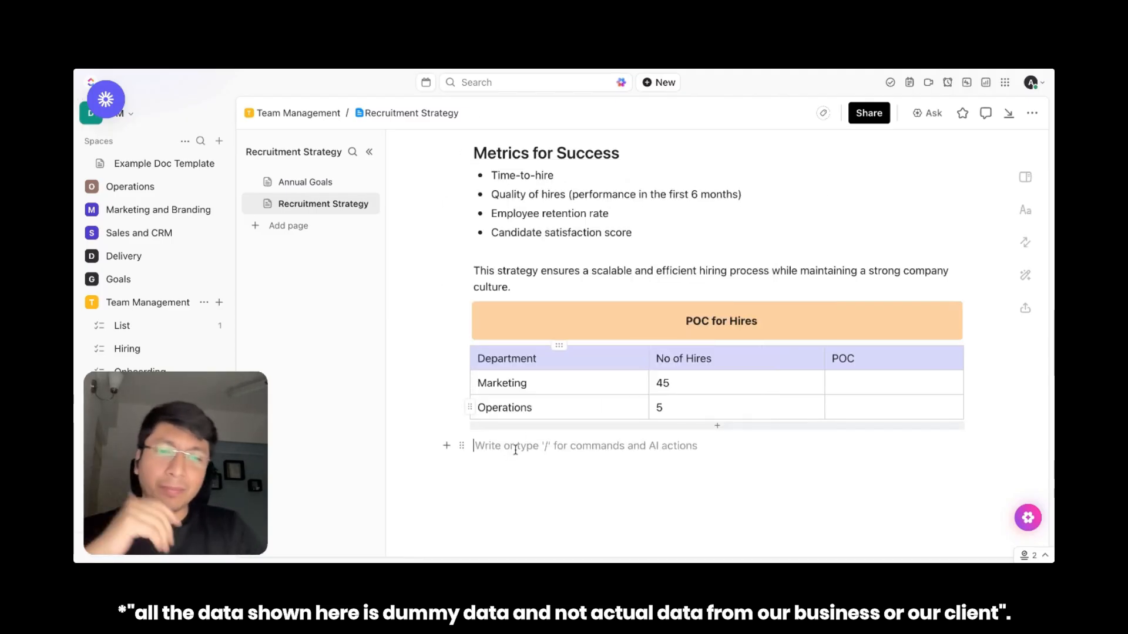
Embed the YouTube video on recruiting and hiring tips below the hiring table from its copied link, and enlarge it to most of the table's width
{"action": "type", "text": "/"}
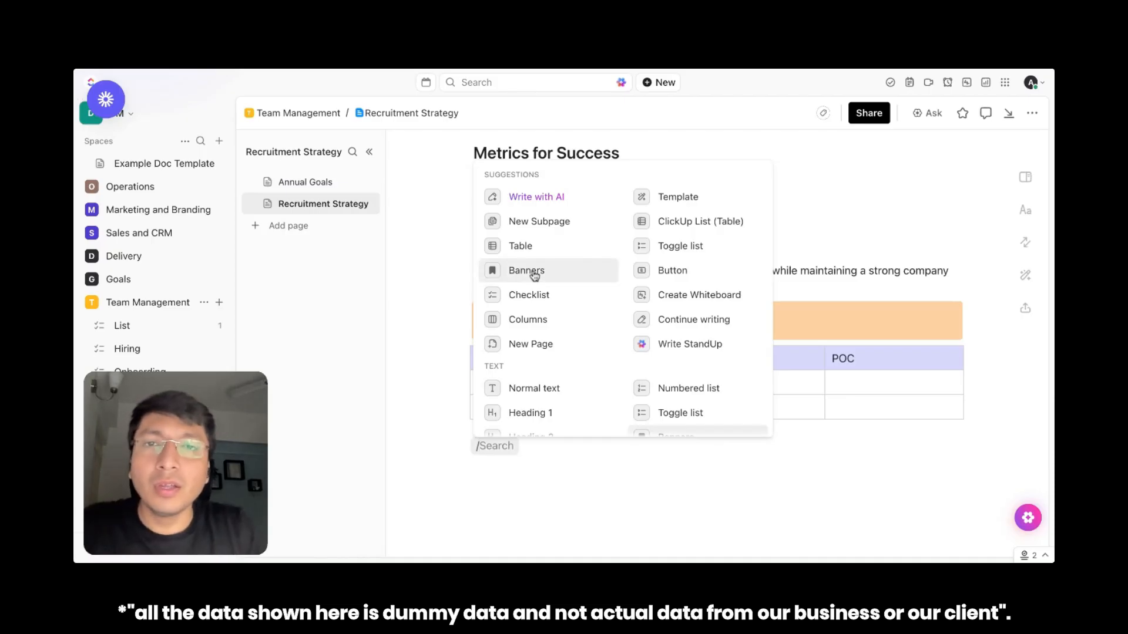
{"action": "scroll", "coordinate": [623, 294], "scroll_direction": "down", "scroll_amount": 3}
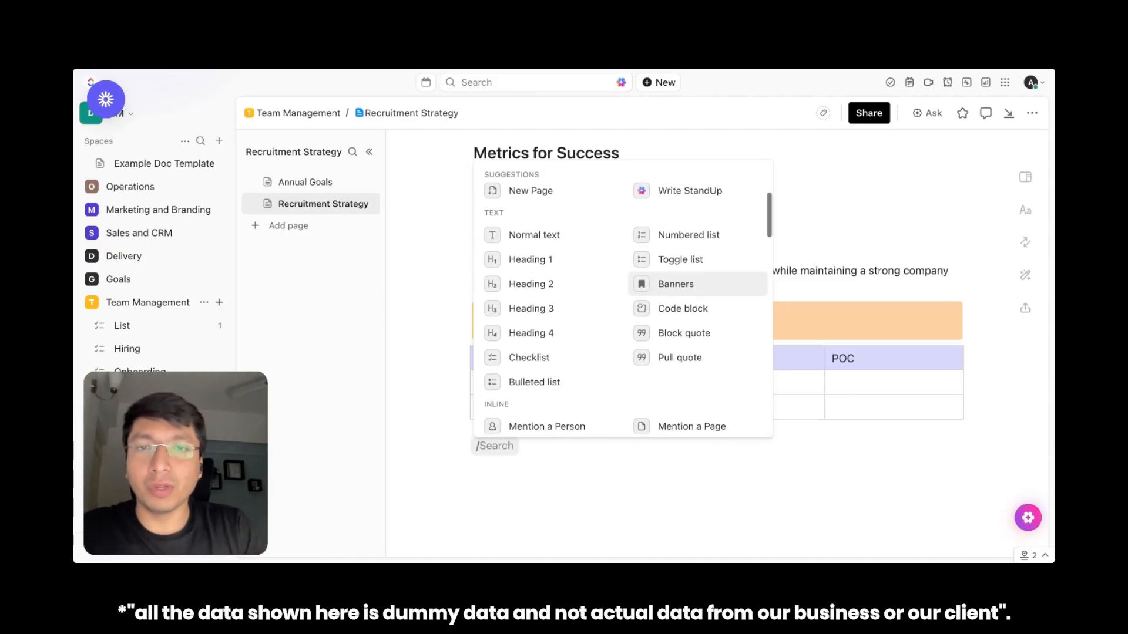
{"action": "scroll", "coordinate": [583, 319], "scroll_direction": "down", "scroll_amount": 4}
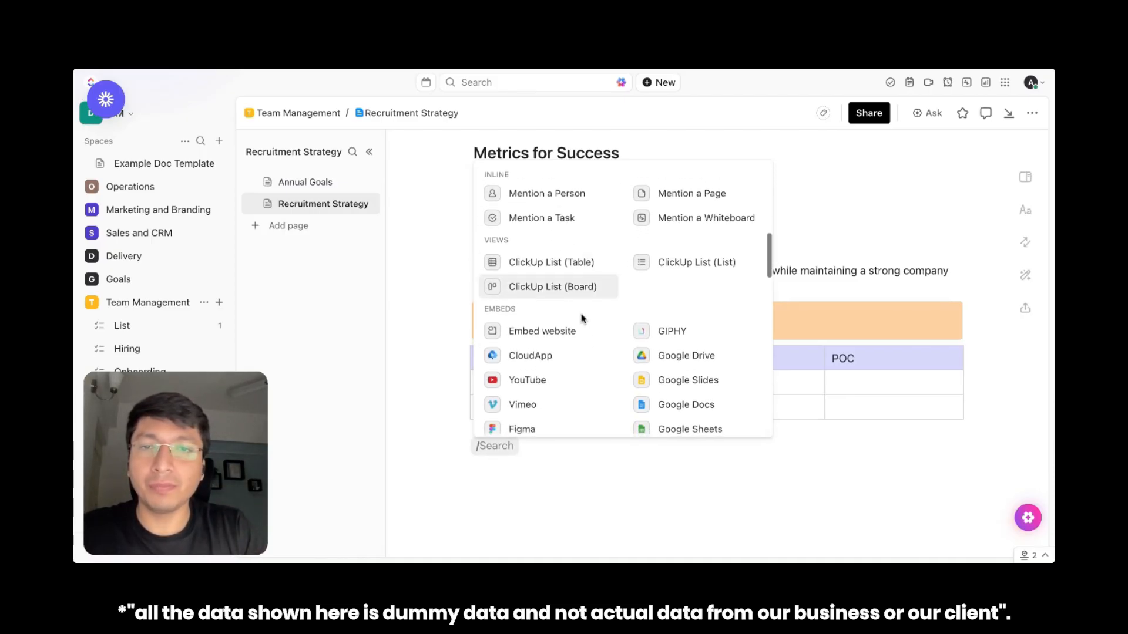
{"action": "left_click", "coordinate": [536, 382]}
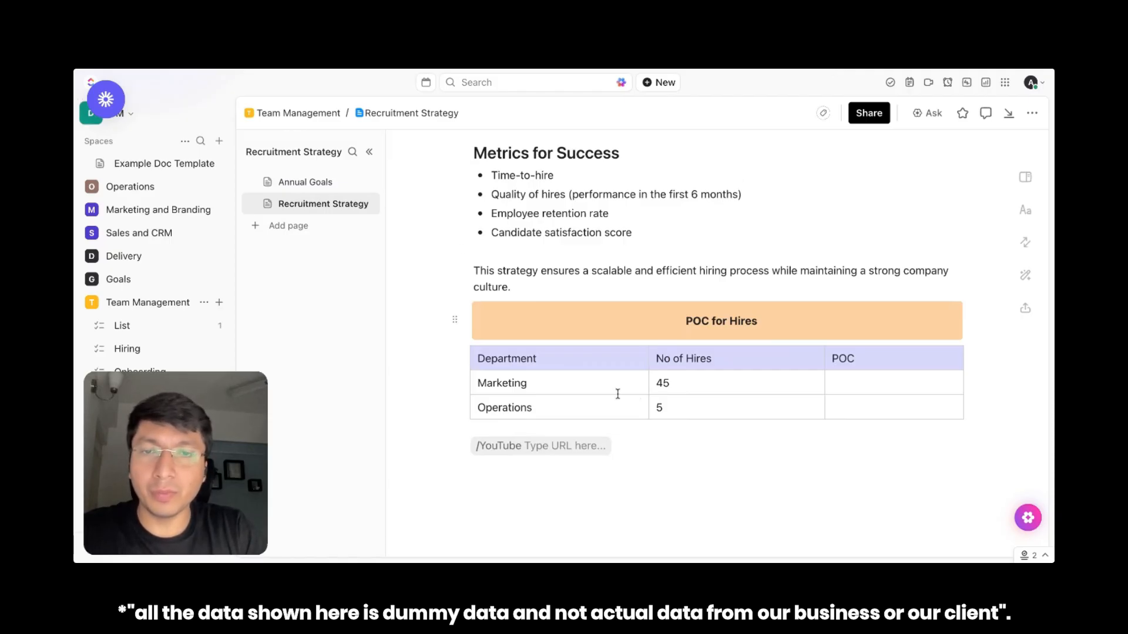
{"action": "type", "text": "https://www.youtube.com/watch?v=cemduJKQl5w"}
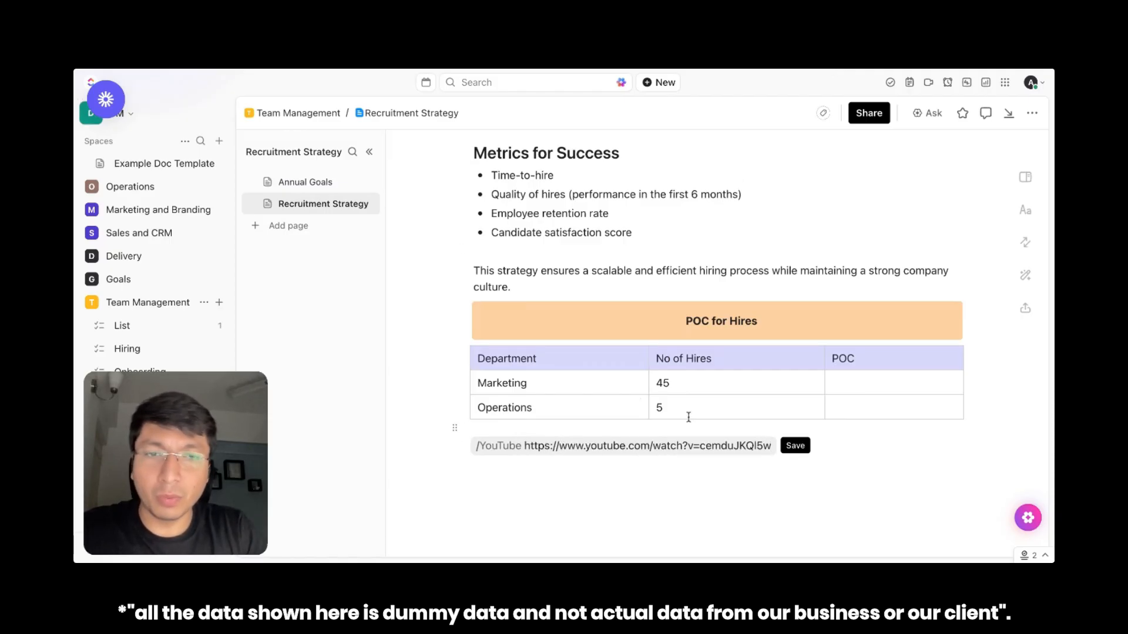
{"action": "left_click", "coordinate": [795, 445]}
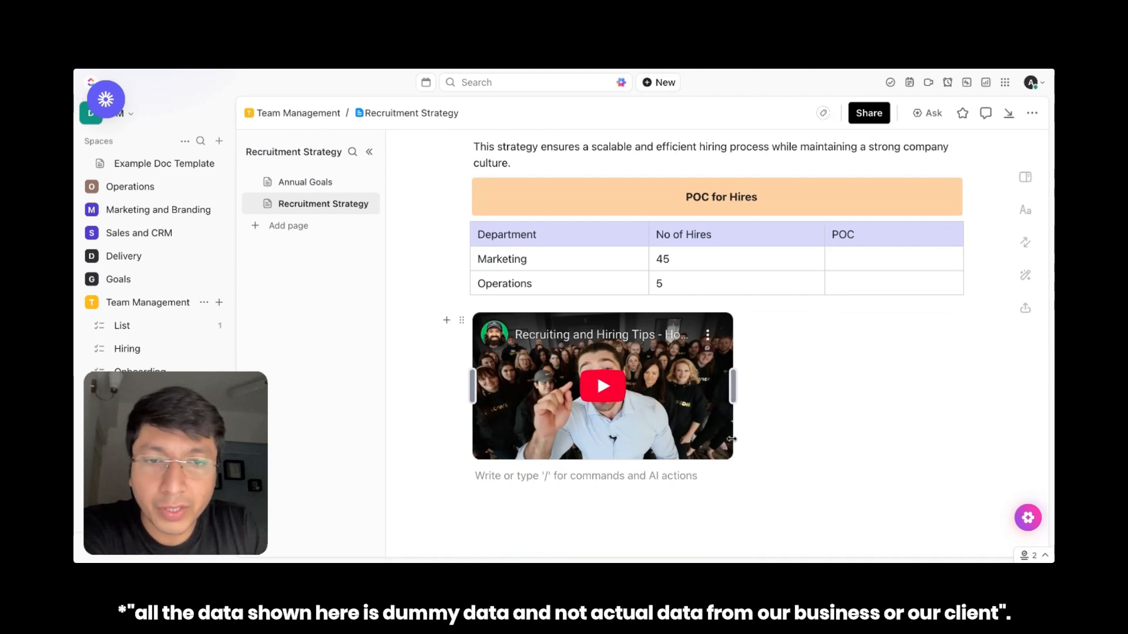
{"action": "left_click_drag", "start_coordinate": [733, 443], "coordinate": [880, 474]}
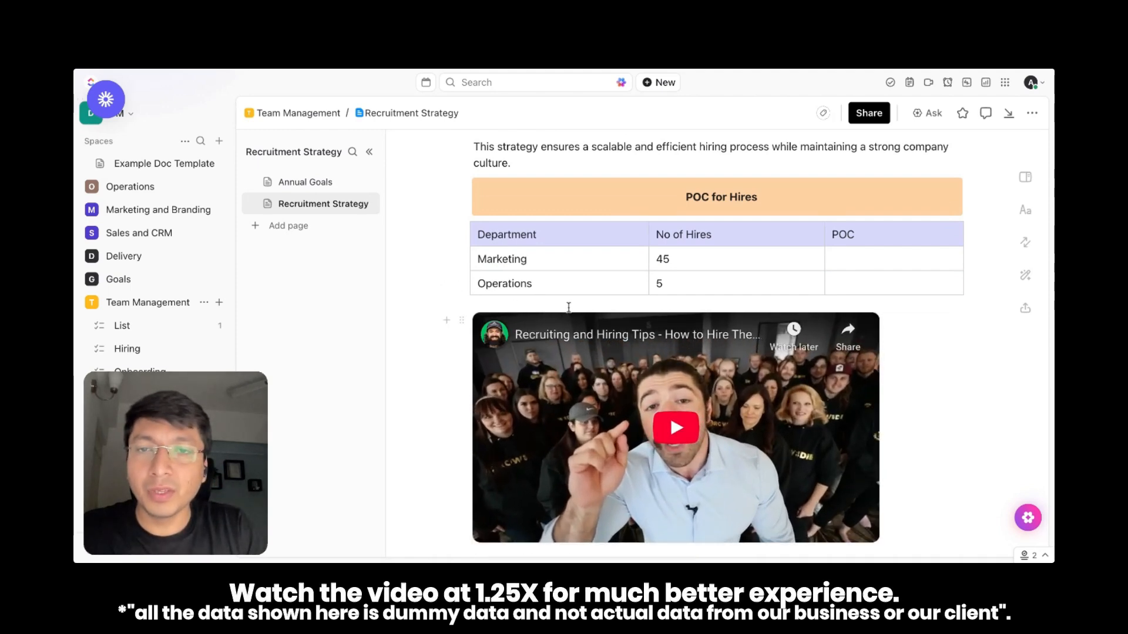
Add an empty line between the hiring table and the embedded video
{"action": "scroll", "coordinate": [464, 317], "scroll_direction": "down", "scroll_amount": 2}
{"action": "left_click", "coordinate": [436, 446]}
{"action": "left_click_drag", "start_coordinate": [462, 445], "coordinate": [512, 424]}
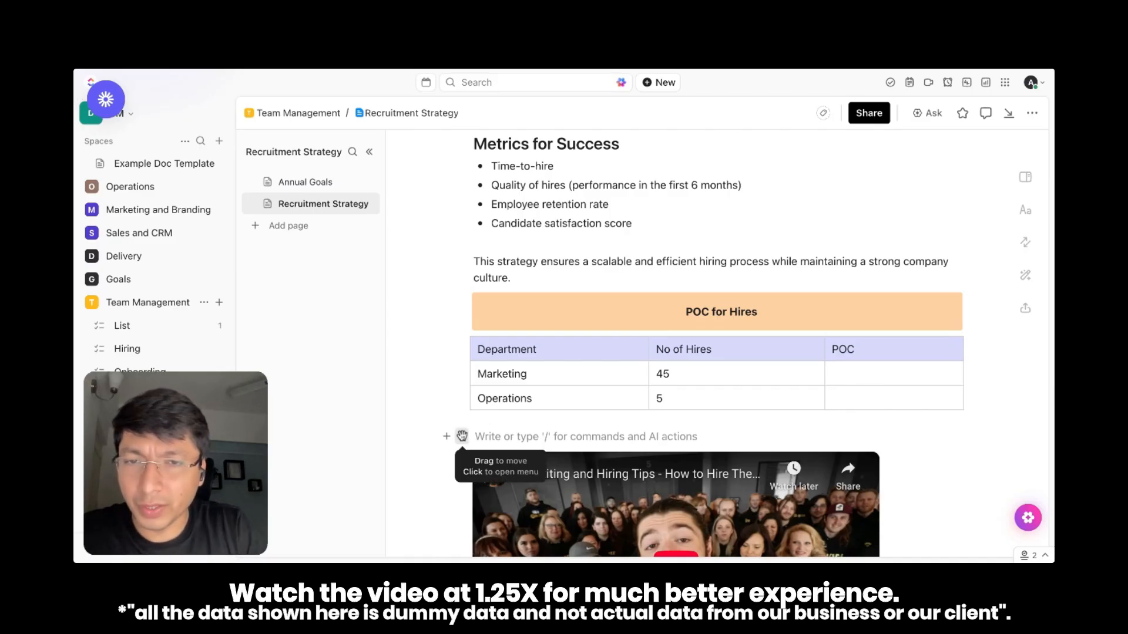
{"action": "type", "text": "/"}
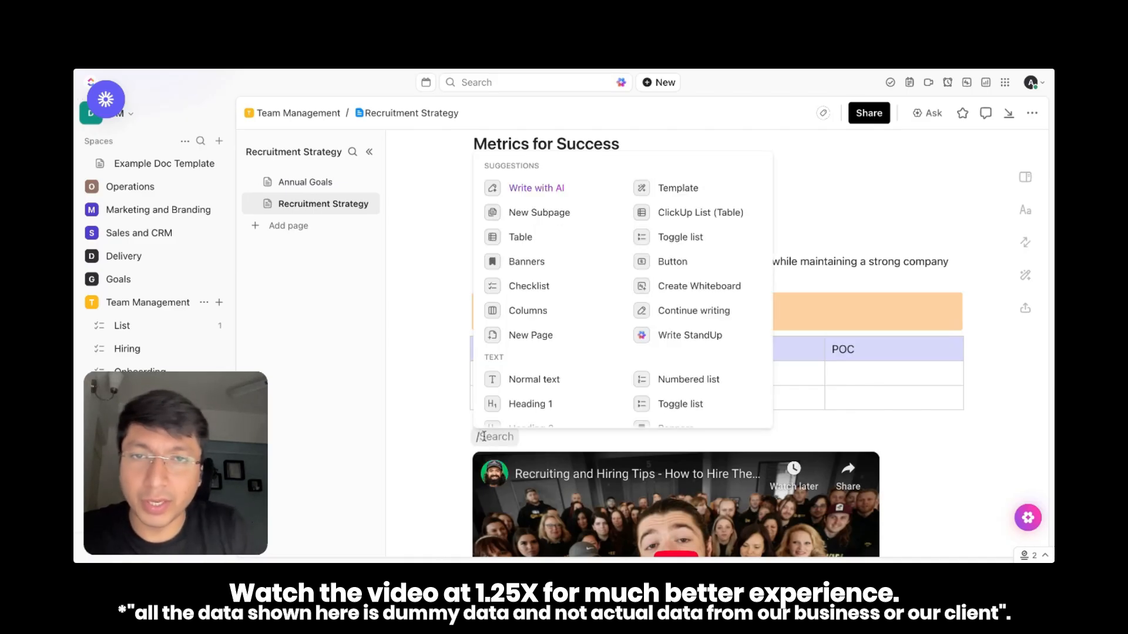
{"action": "scroll", "coordinate": [575, 270], "scroll_direction": "down", "scroll_amount": 3}
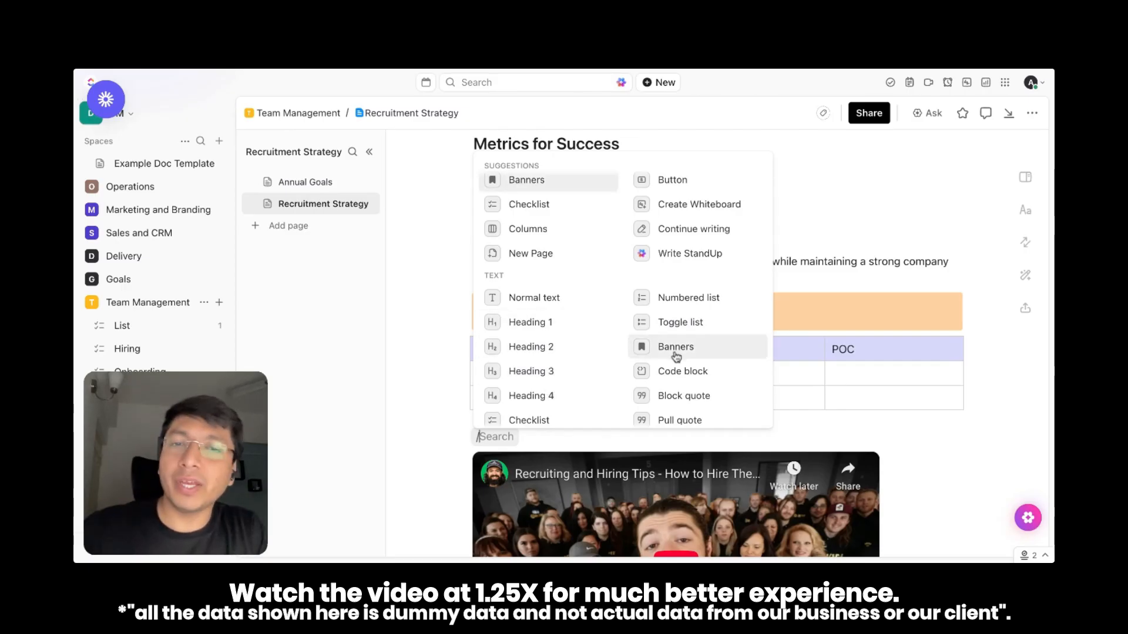
{"action": "scroll", "coordinate": [676, 355], "scroll_direction": "down", "scroll_amount": 1}
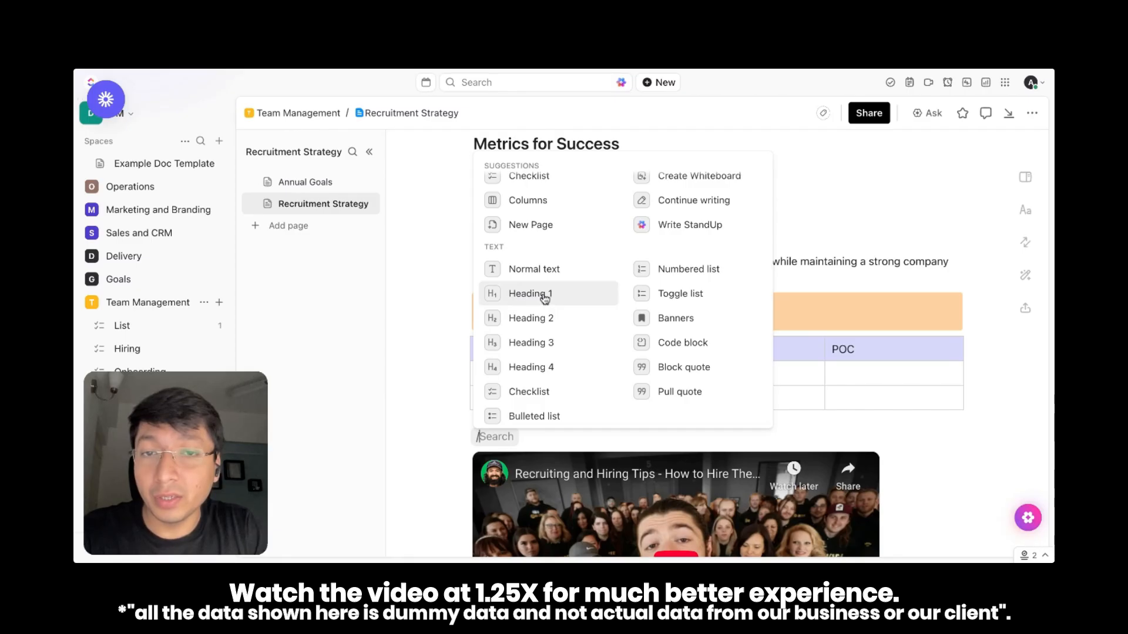
{"action": "left_click", "coordinate": [651, 436]}
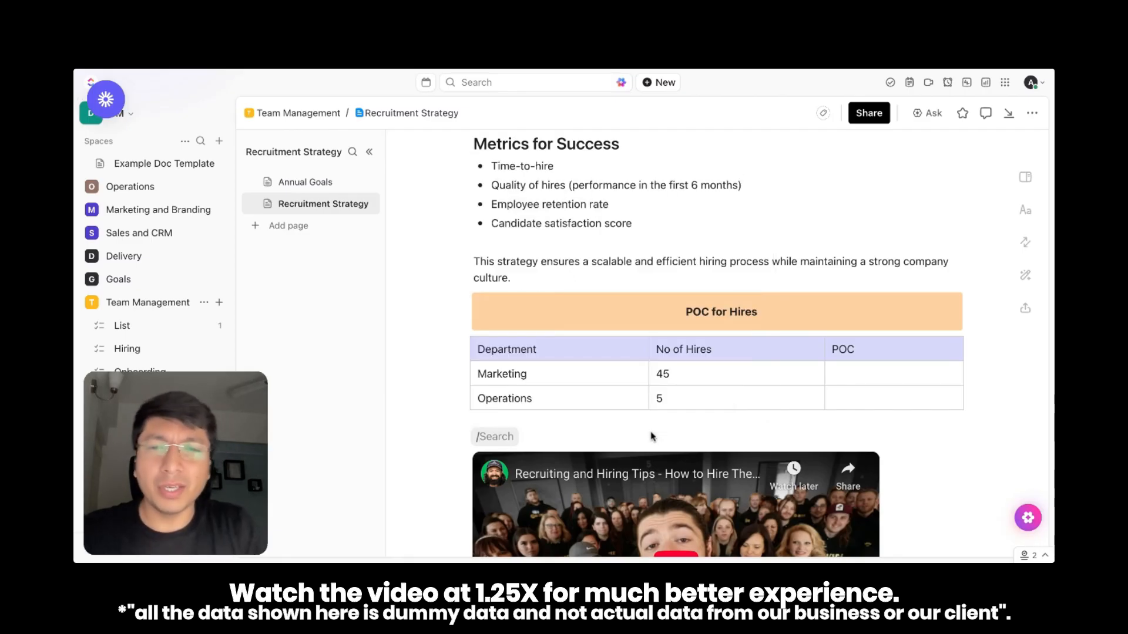
{"action": "left_click", "coordinate": [652, 437]}
{"action": "key", "text": "BackSpace"}
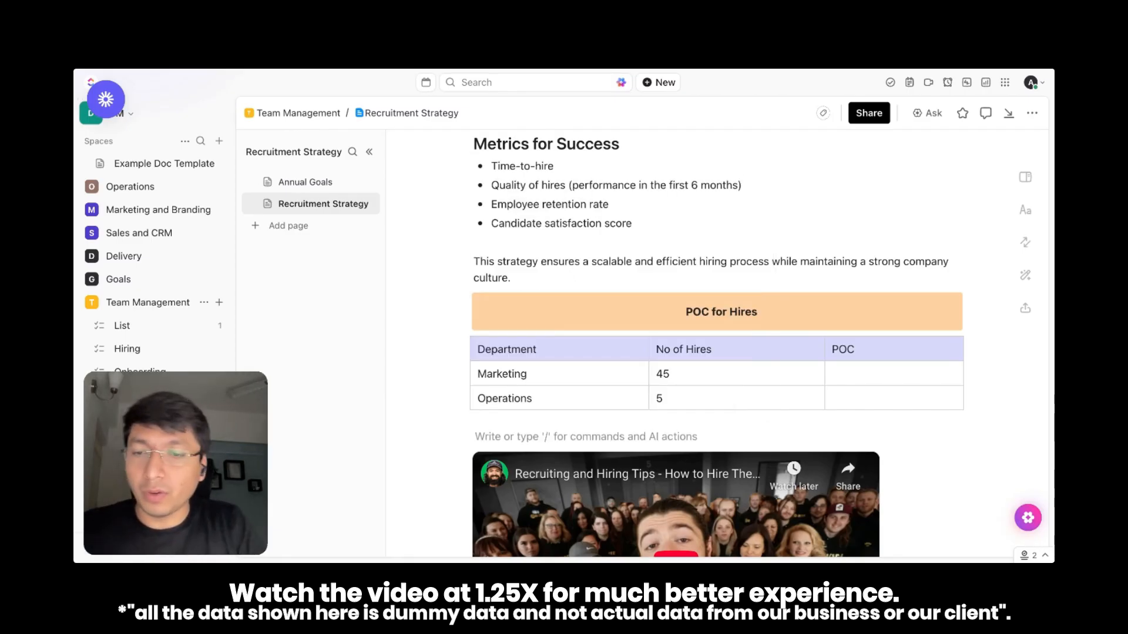
Insert a heading reading "Reference Video to see before going for hiring" directly above the embedded video
{"action": "type", "text": "@"}
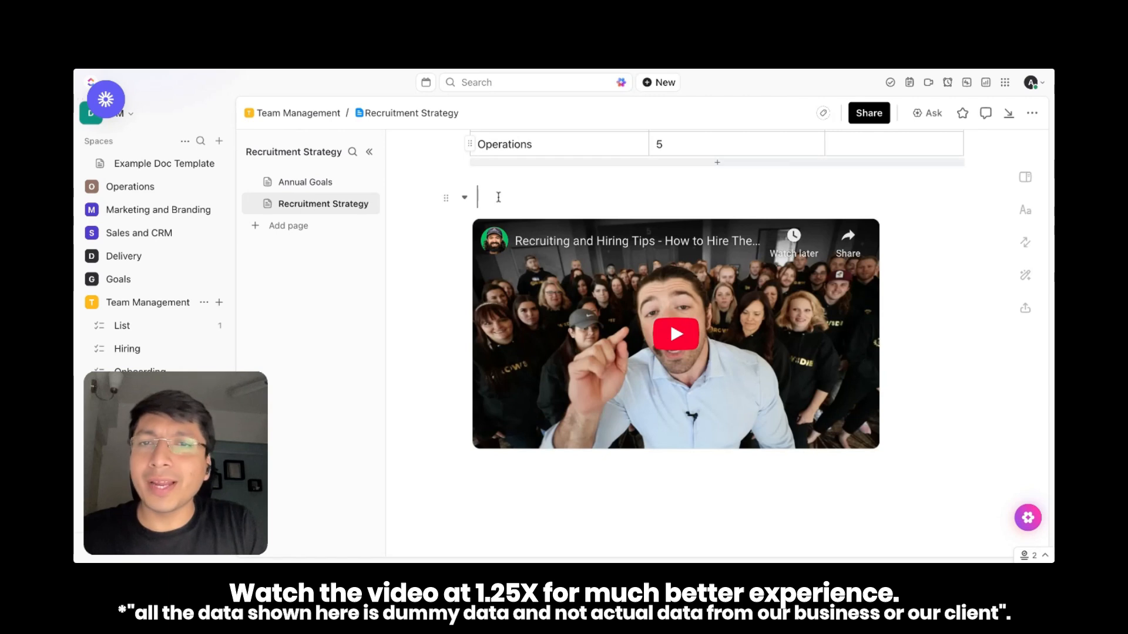
{"action": "left_click", "coordinate": [499, 197]}
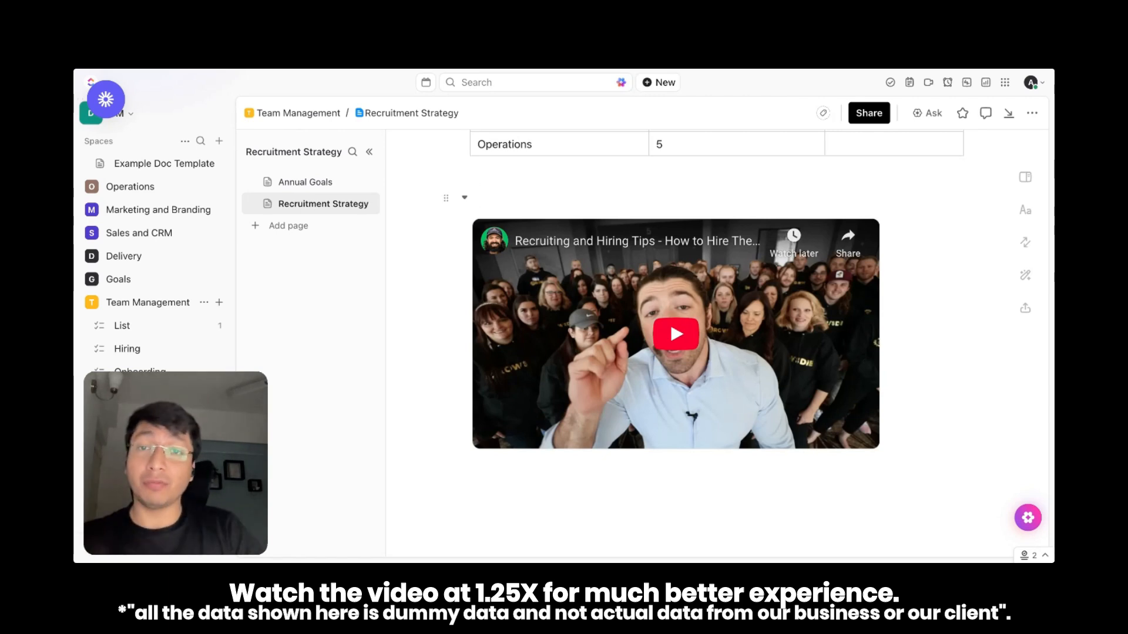
{"action": "type", "text": "Re"}
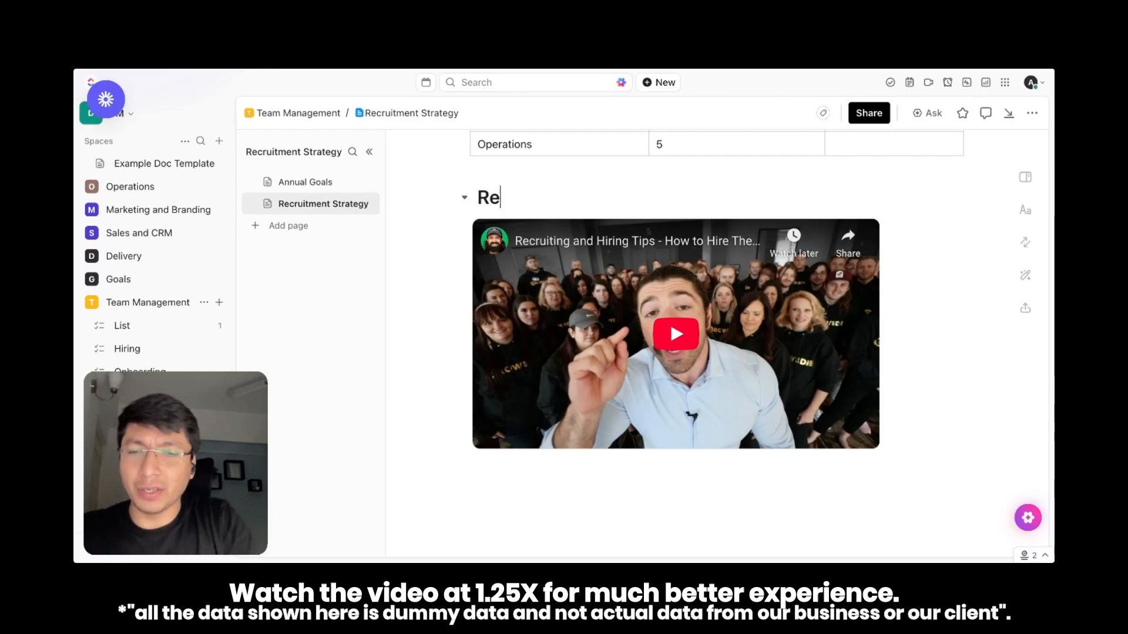
{"action": "type", "text": "ference Video to see before going for hiring"}
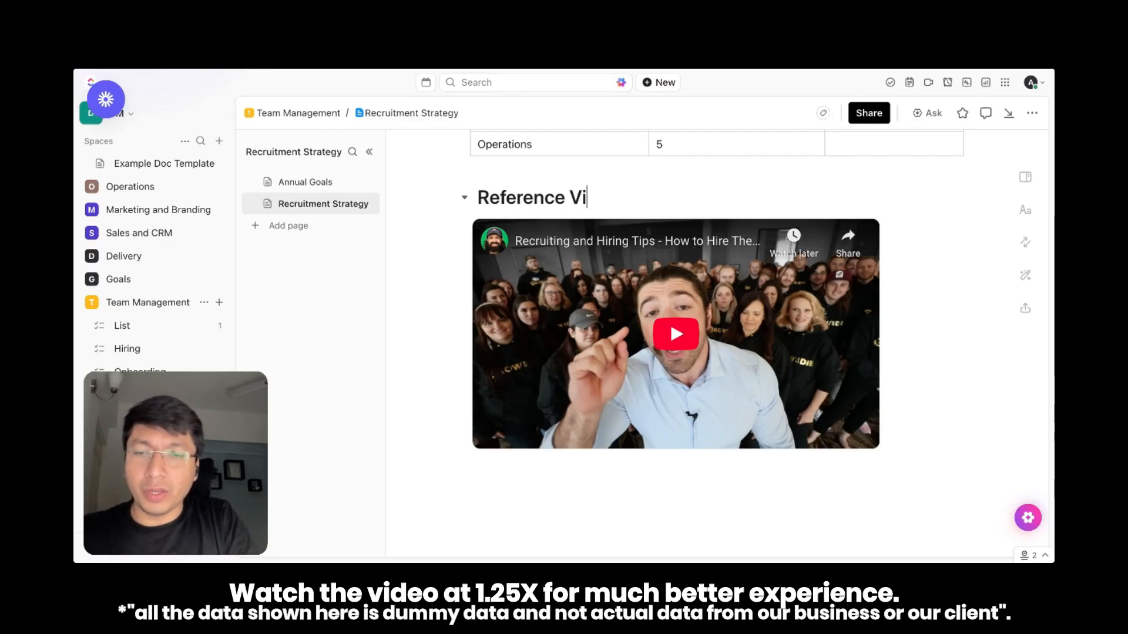
Turn the heading above the video into Heading 3 and give it a blue background
{"action": "left_click", "coordinate": [446, 203]}
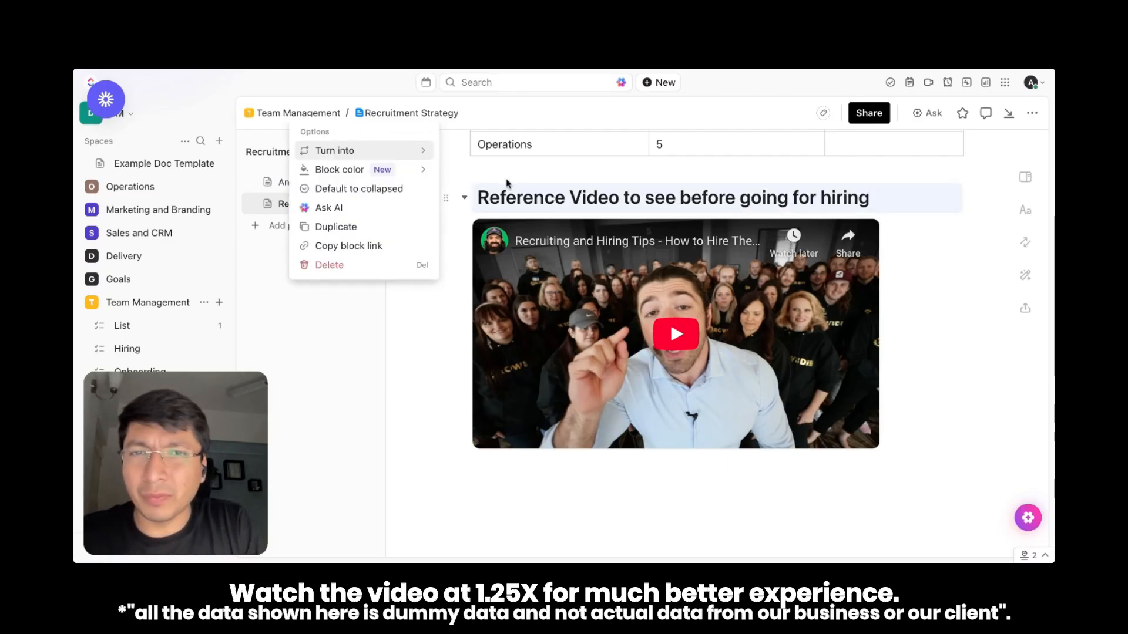
{"action": "mouse_move", "coordinate": [405, 160]}
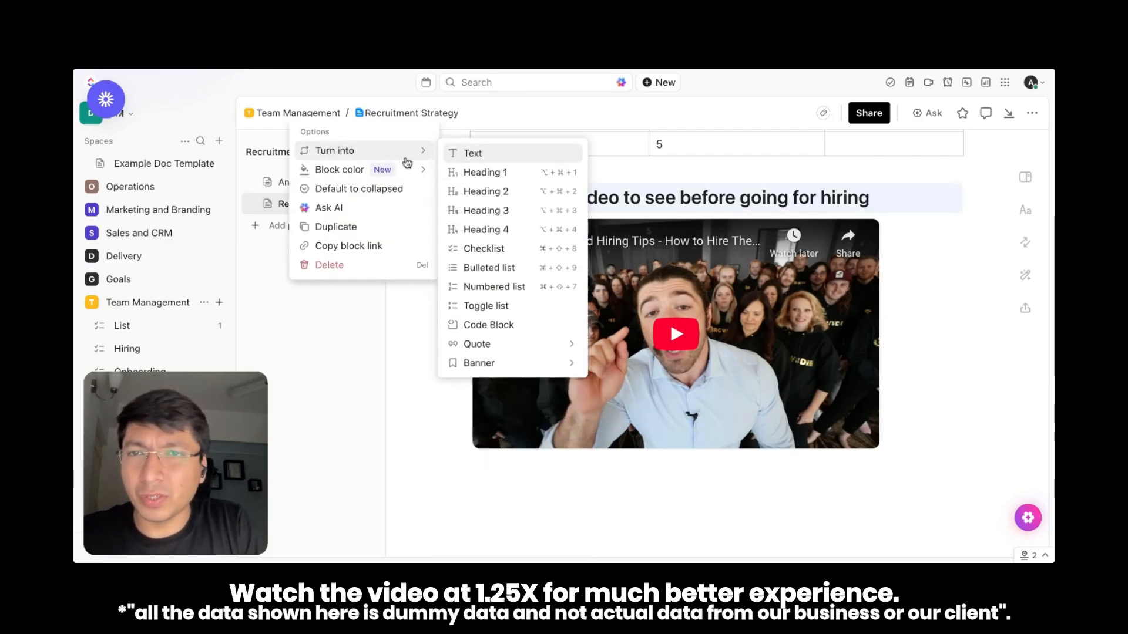
{"action": "left_click", "coordinate": [505, 212]}
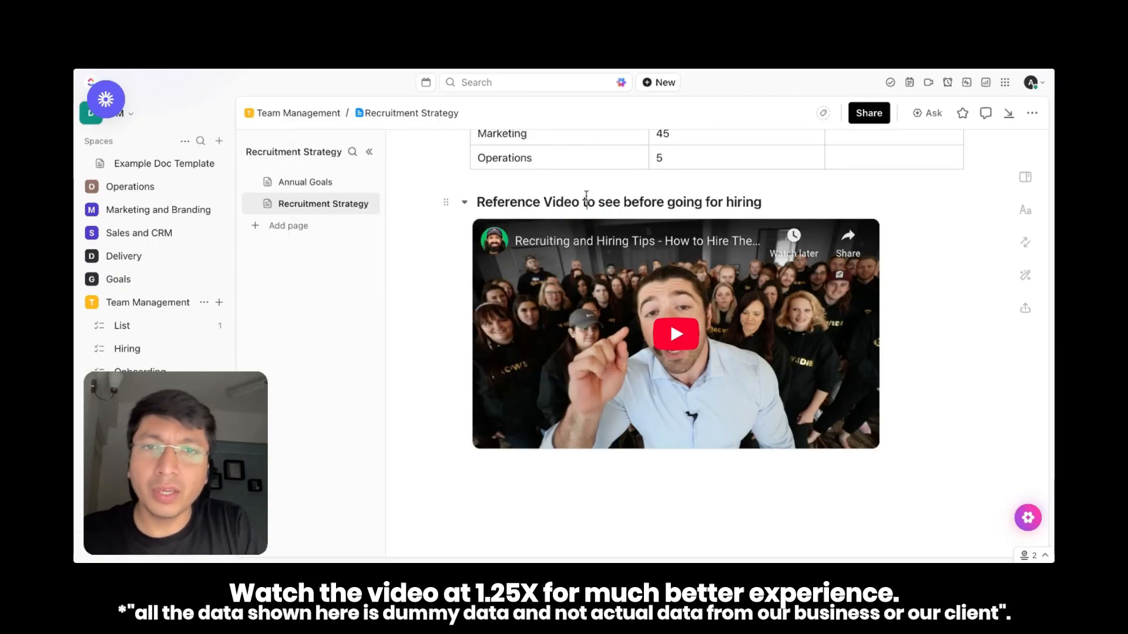
{"action": "left_click", "coordinate": [446, 202]}
{"action": "mouse_move", "coordinate": [412, 155]}
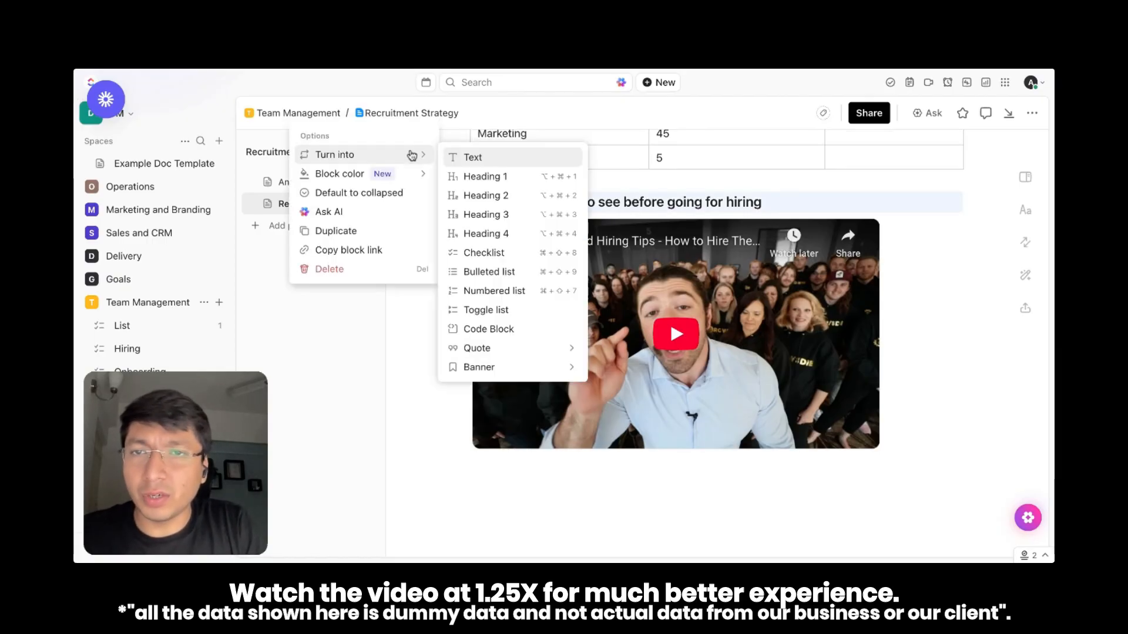
{"action": "mouse_move", "coordinate": [406, 175]}
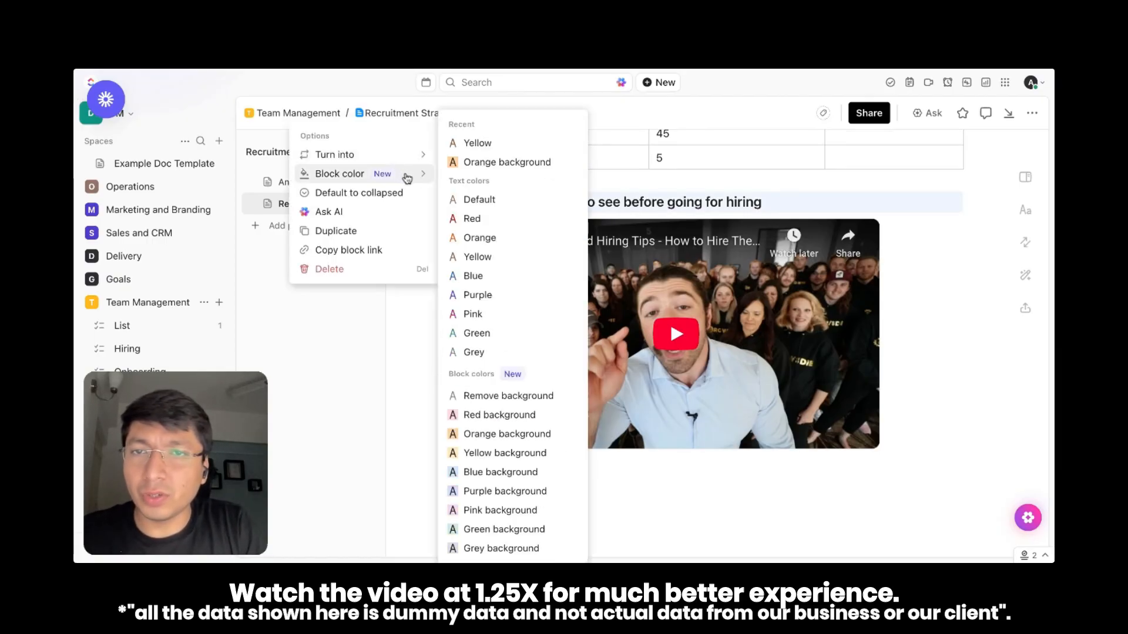
{"action": "left_click", "coordinate": [510, 472]}
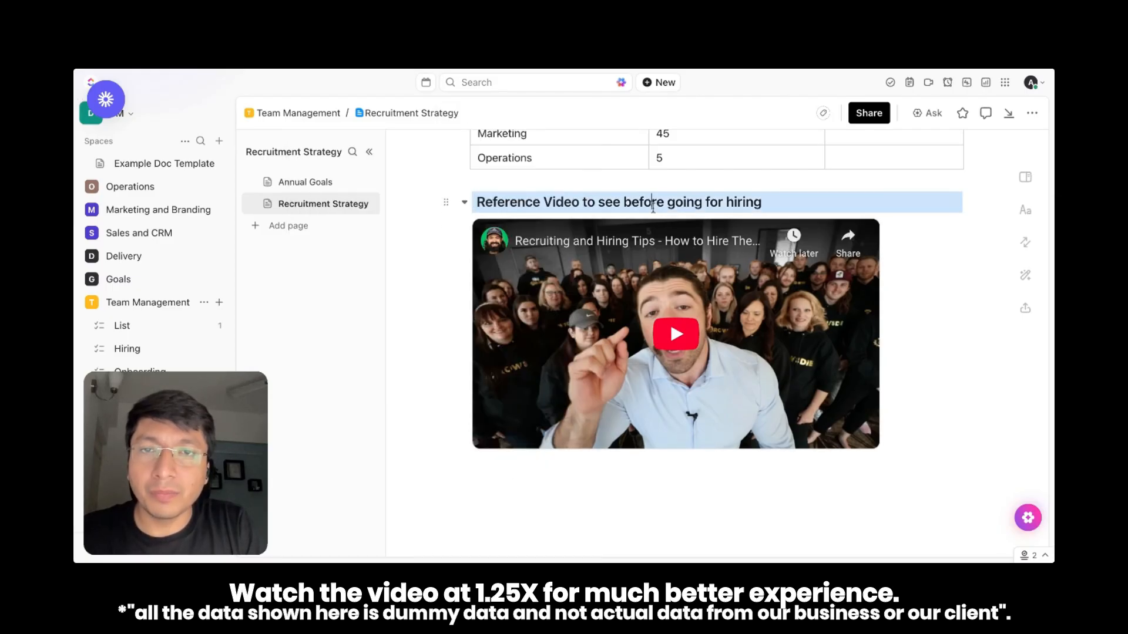
{"action": "scroll", "coordinate": [946, 339], "scroll_direction": "up", "scroll_amount": 3}
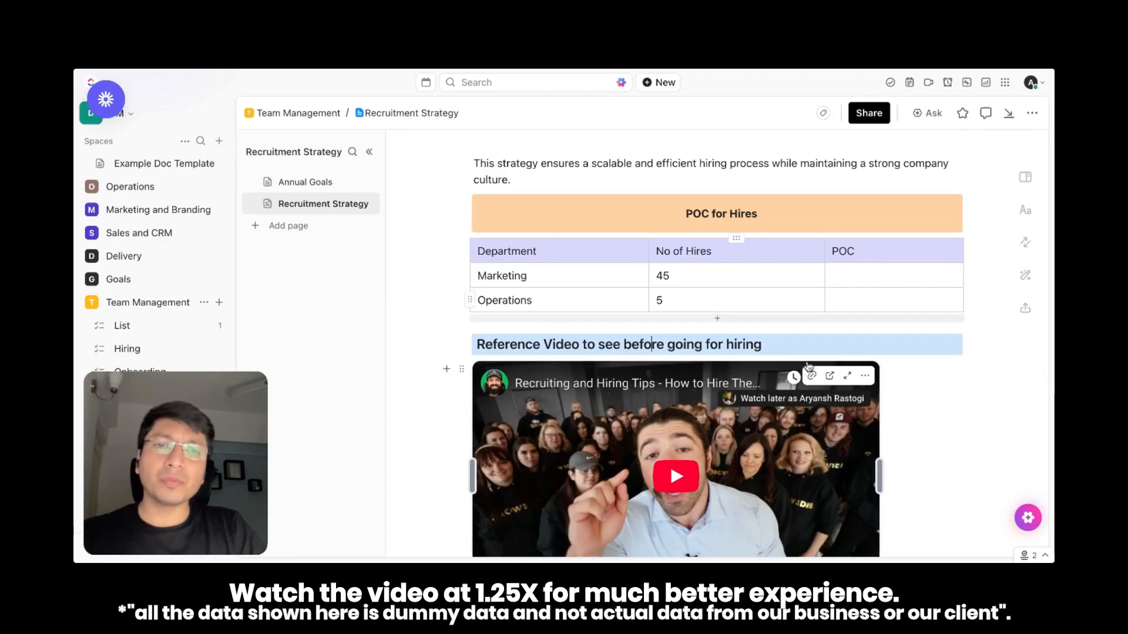
{"action": "left_click_drag", "start_coordinate": [414, 347], "coordinate": [622, 442]}
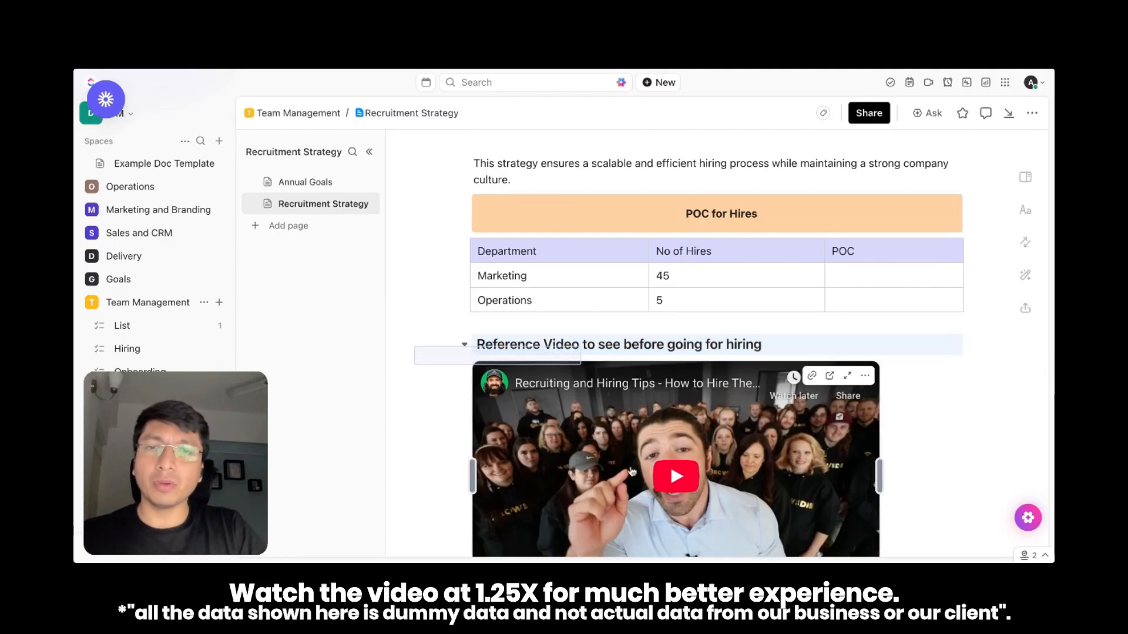
{"action": "left_click_drag", "start_coordinate": [677, 405], "coordinate": [936, 379]}
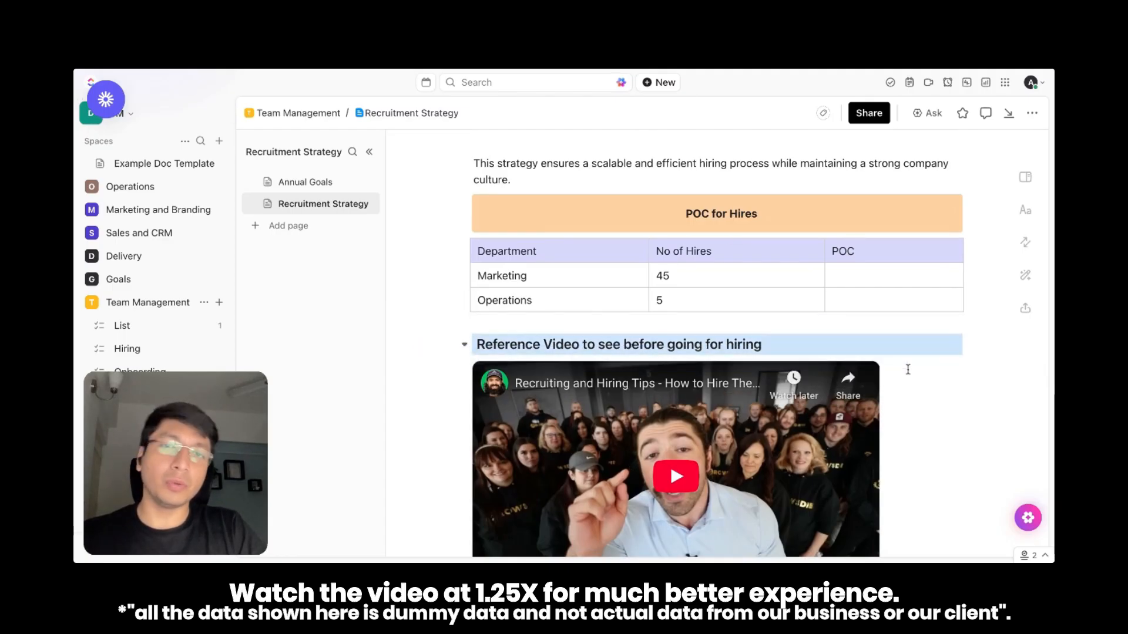
{"action": "scroll", "coordinate": [674, 355], "scroll_direction": "down", "scroll_amount": 3}
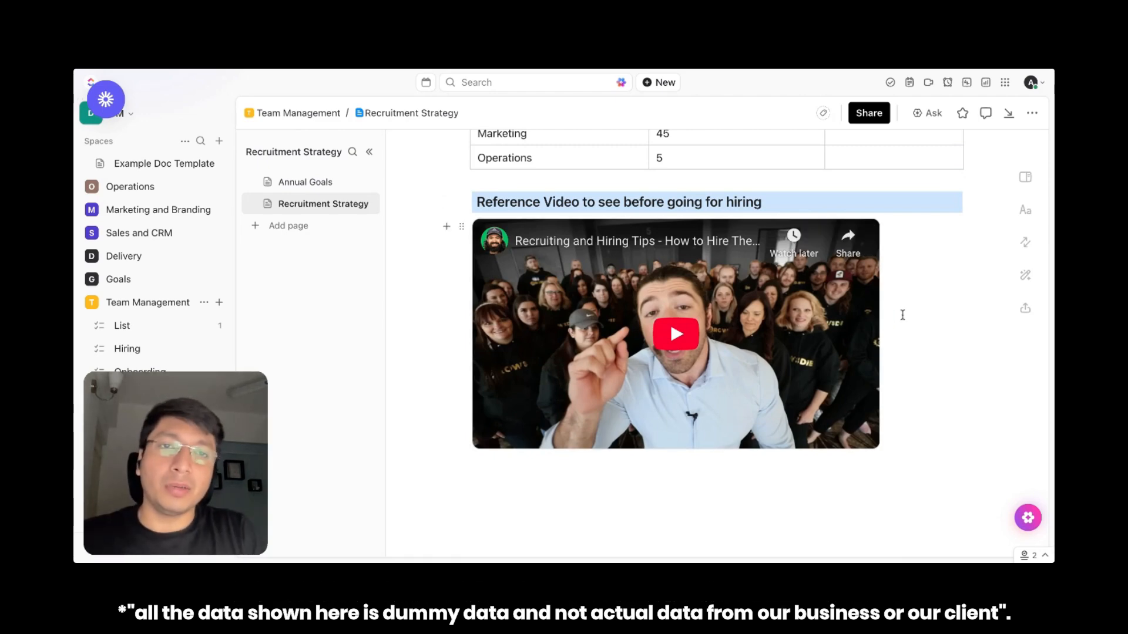
{"action": "scroll", "coordinate": [916, 308], "scroll_direction": "up", "scroll_amount": 10}
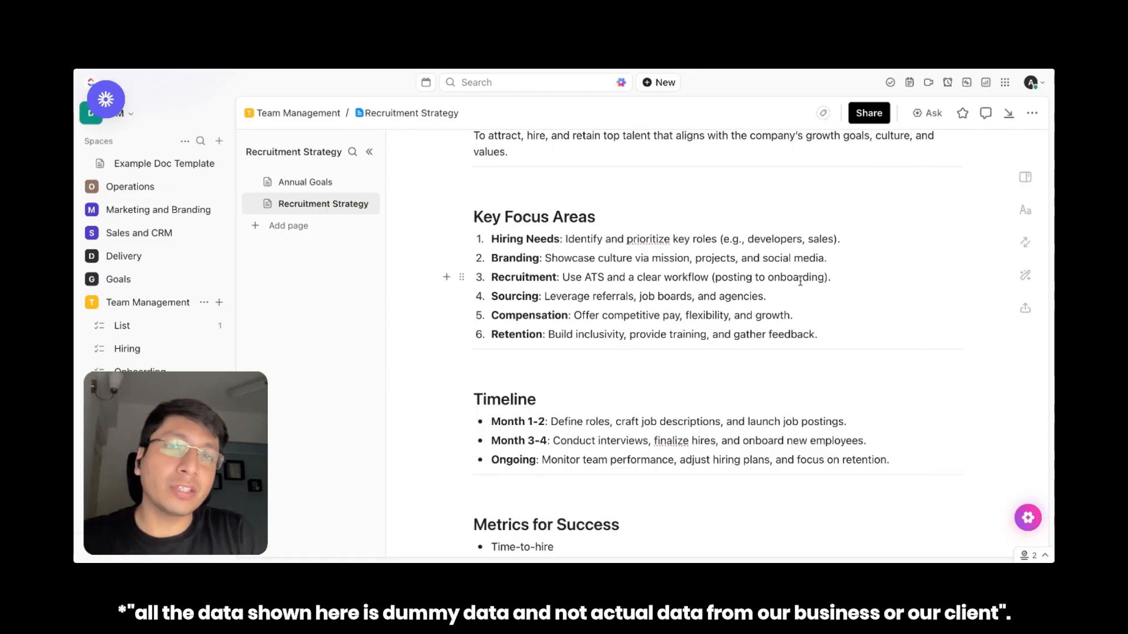
Open the page's typography settings, try the Serif and Mono fonts, and return to Sans
{"action": "scroll", "coordinate": [705, 341], "scroll_direction": "up", "scroll_amount": 4}
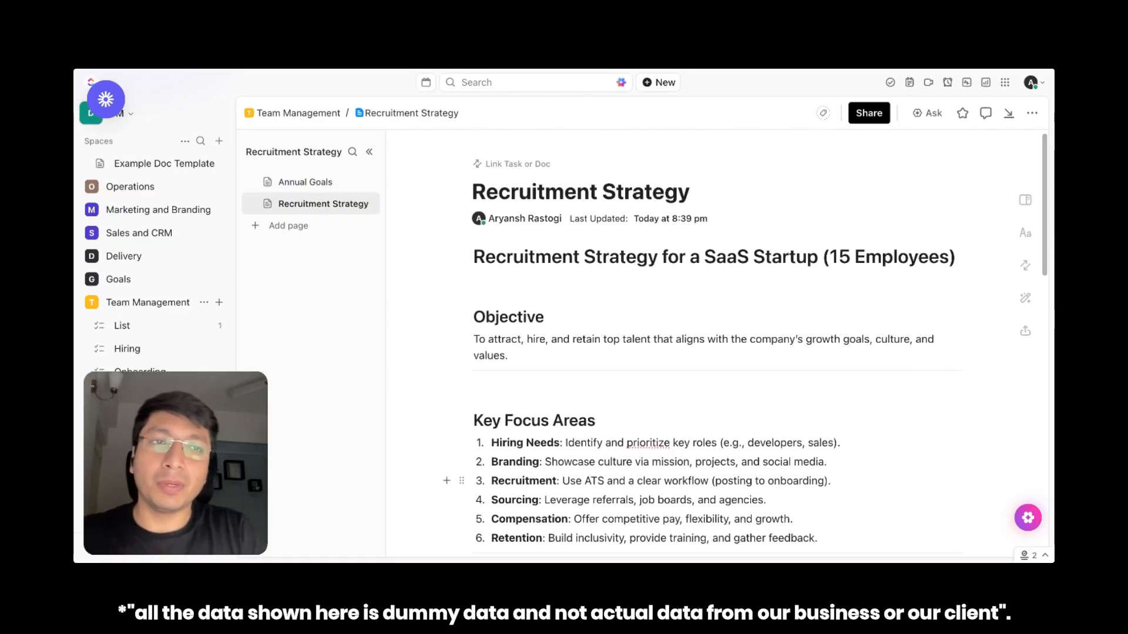
{"action": "left_click", "coordinate": [1025, 234]}
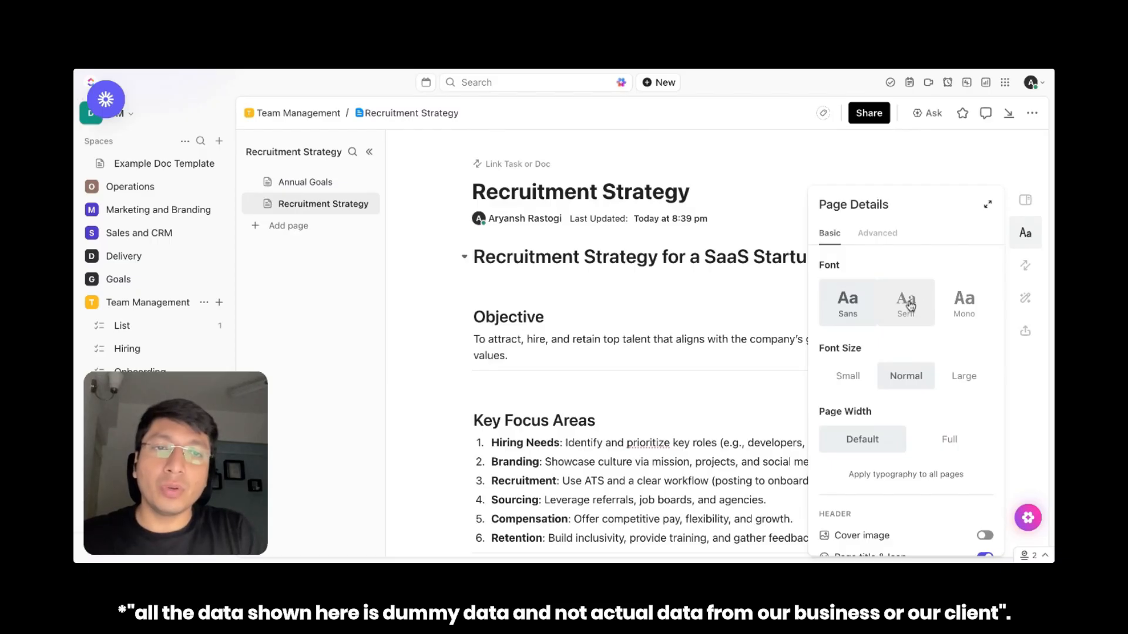
{"action": "left_click", "coordinate": [910, 304]}
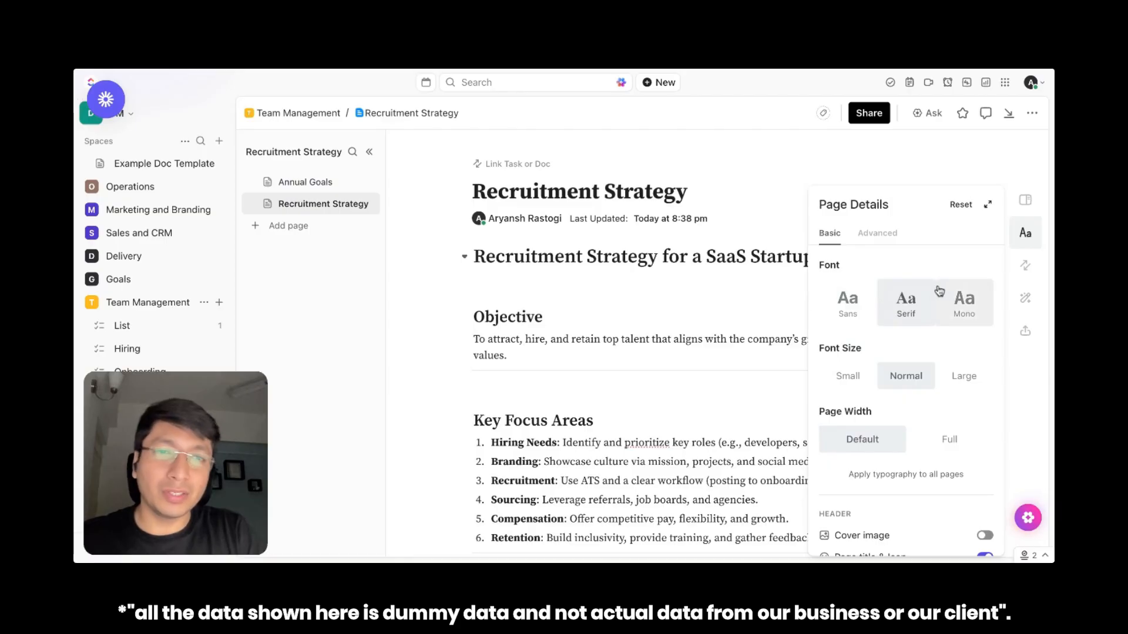
{"action": "left_click", "coordinate": [964, 299]}
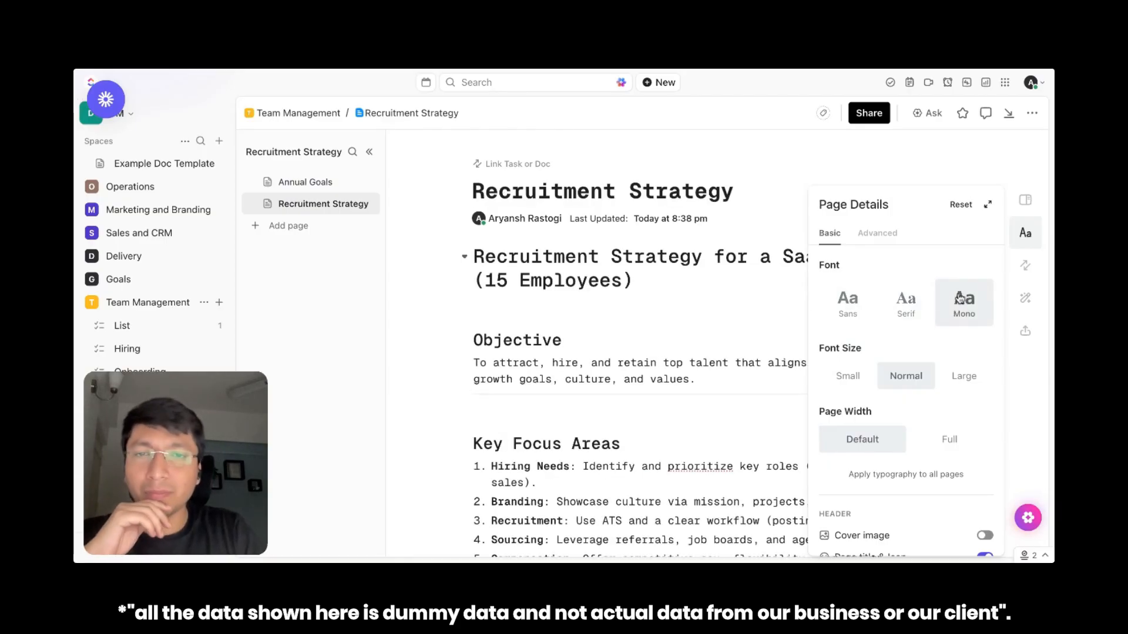
{"action": "left_click", "coordinate": [847, 303]}
Compare the available font sizes on the Recruitment Strategy page and set the size to Small
{"action": "scroll", "coordinate": [846, 317], "scroll_direction": "down", "scroll_amount": 1}
{"action": "left_click", "coordinate": [846, 321]}
{"action": "left_click", "coordinate": [931, 325]}
{"action": "left_click", "coordinate": [967, 324]}
{"action": "left_click", "coordinate": [881, 322]}
{"action": "left_click", "coordinate": [846, 321]}
{"action": "scroll", "coordinate": [849, 325], "scroll_direction": "down", "scroll_amount": 2}
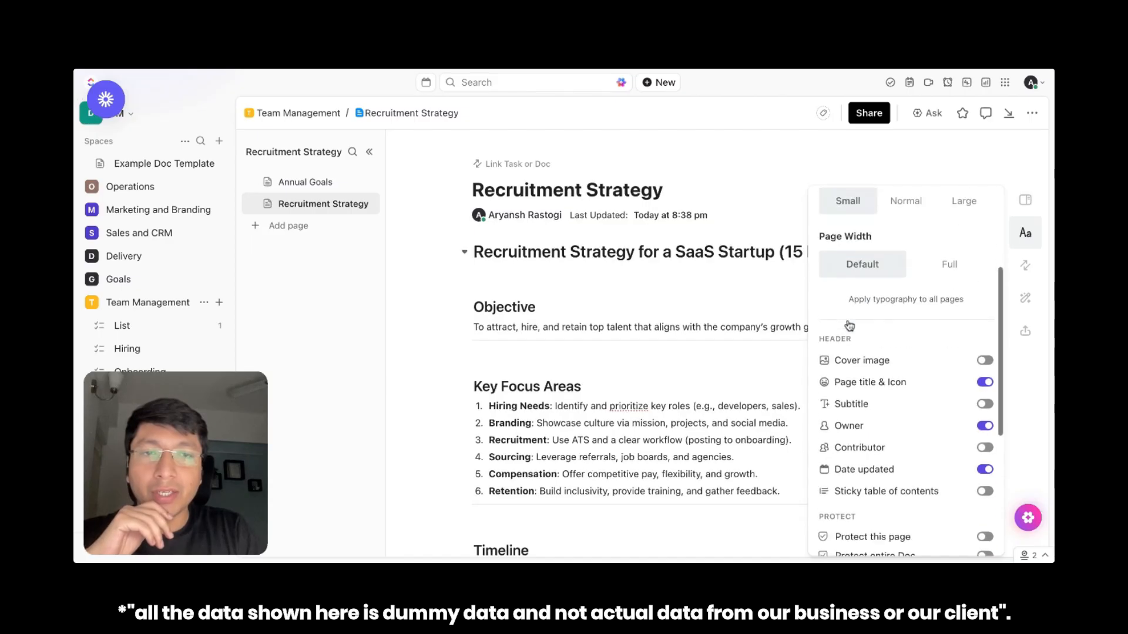
Try the Full page width on the Recruitment Strategy page and set it back to Default
{"action": "scroll", "coordinate": [850, 325], "scroll_direction": "down", "scroll_amount": 1}
{"action": "left_click", "coordinate": [950, 214]}
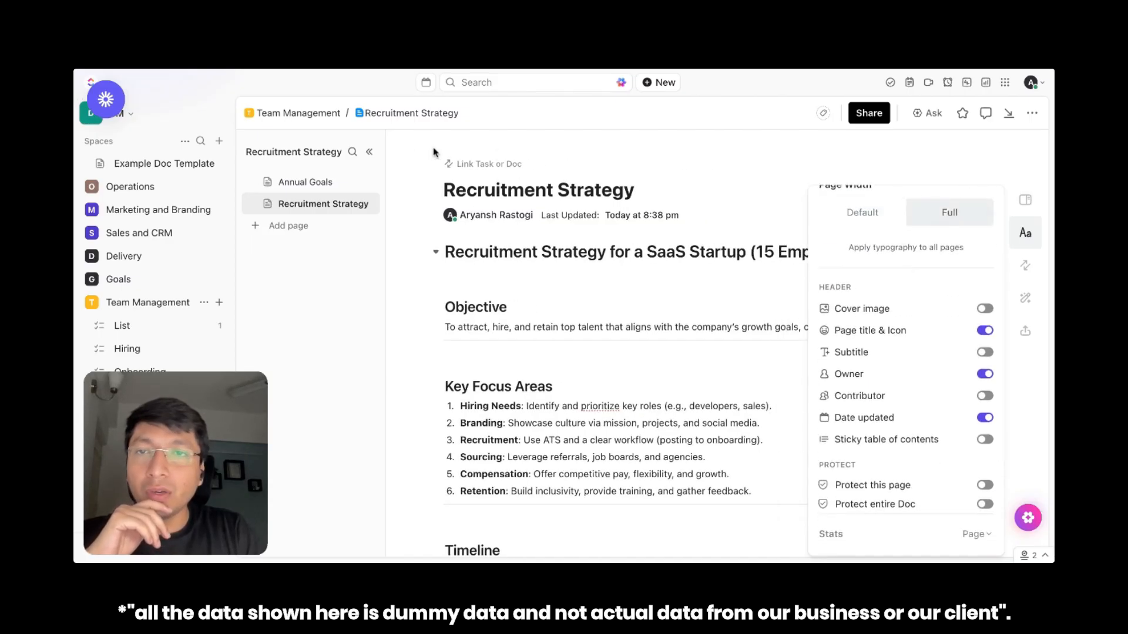
{"action": "scroll", "coordinate": [864, 411], "scroll_direction": "up", "scroll_amount": 3}
{"action": "left_click", "coordinate": [862, 441]}
{"action": "scroll", "coordinate": [865, 446], "scroll_direction": "down", "scroll_amount": 2}
{"action": "scroll", "coordinate": [865, 446], "scroll_direction": "down", "scroll_amount": 2}
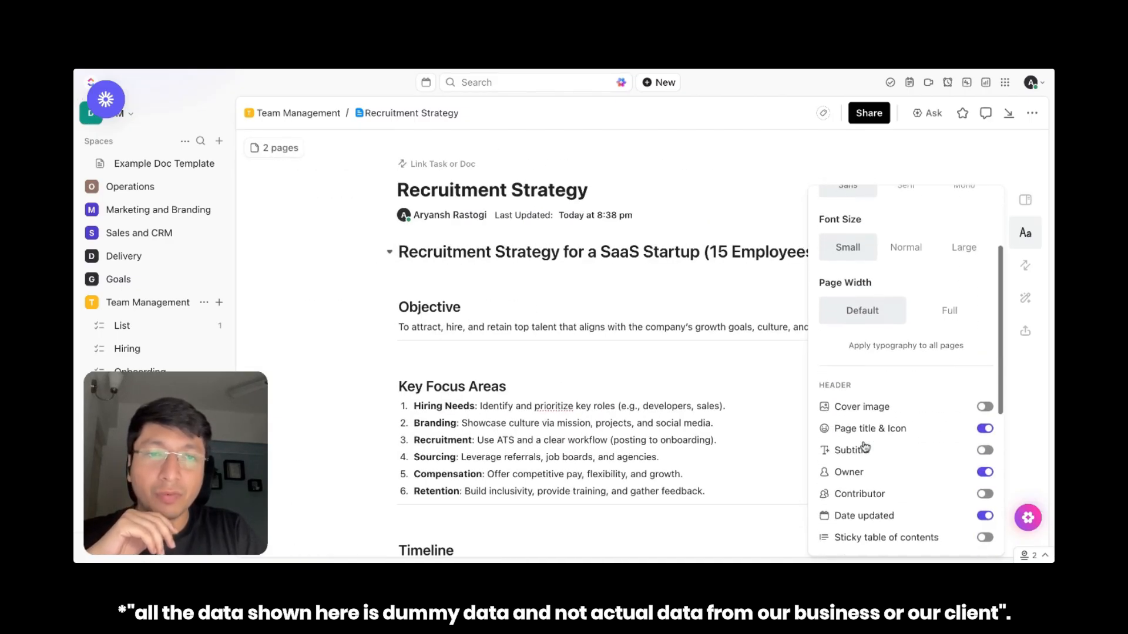
Enable a cover image for the Recruitment Strategy page, search the image library for "hiring" and choose the red "For Hire" sign photo
{"action": "left_click", "coordinate": [986, 407]}
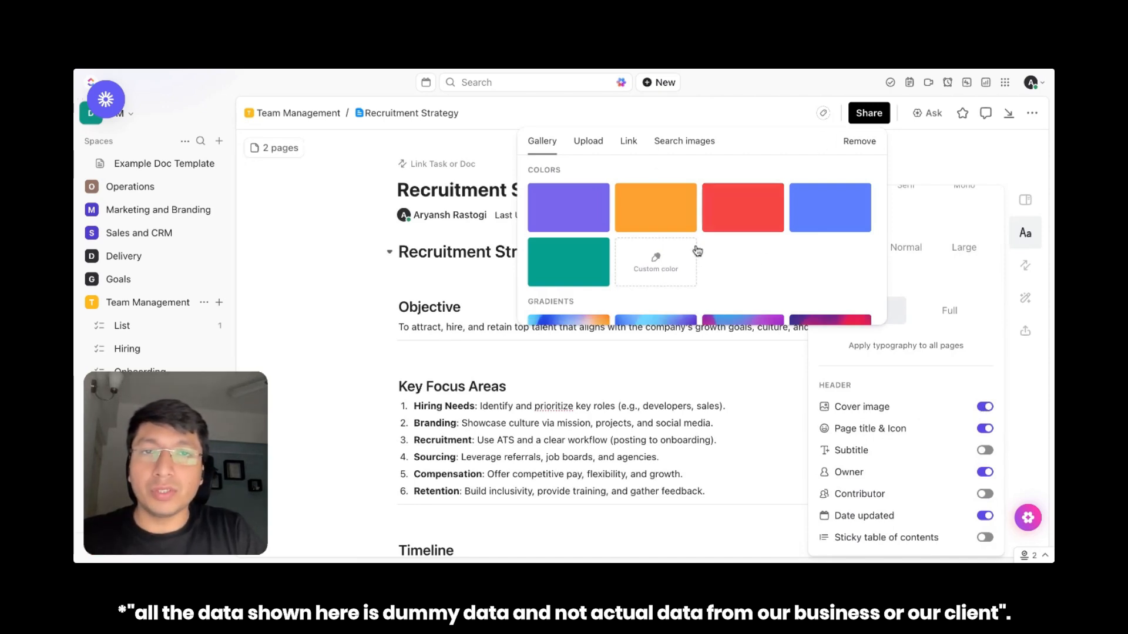
{"action": "scroll", "coordinate": [731, 241], "scroll_direction": "down", "scroll_amount": 2}
{"action": "scroll", "coordinate": [732, 242], "scroll_direction": "up", "scroll_amount": 2}
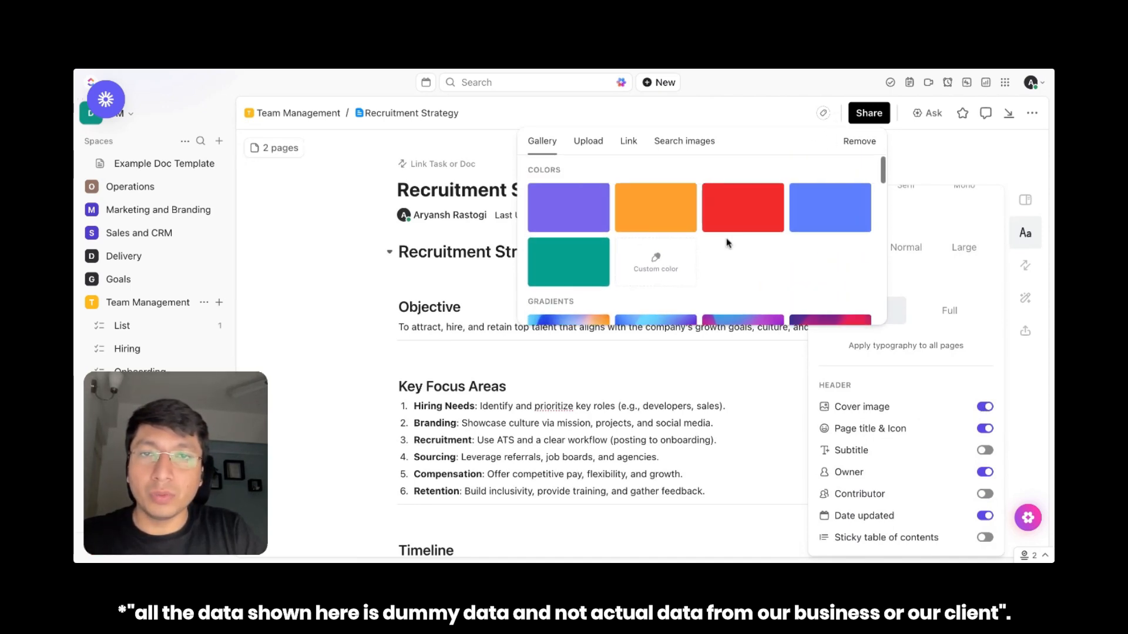
{"action": "left_click", "coordinate": [670, 151]}
{"action": "type", "text": "hiring"}
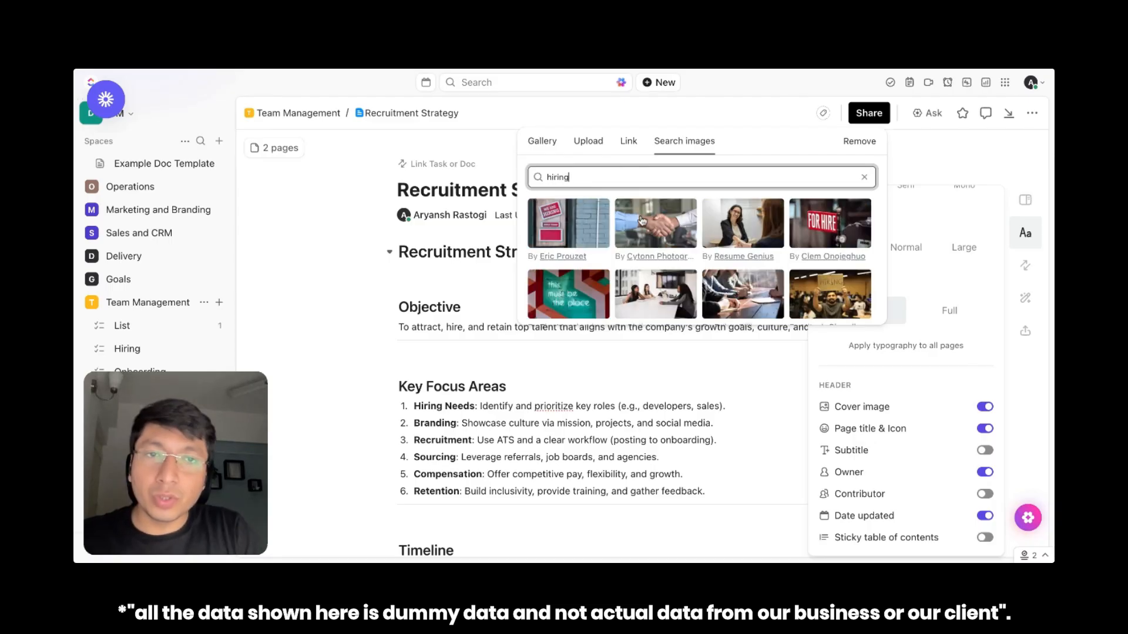
{"action": "left_click", "coordinate": [815, 226]}
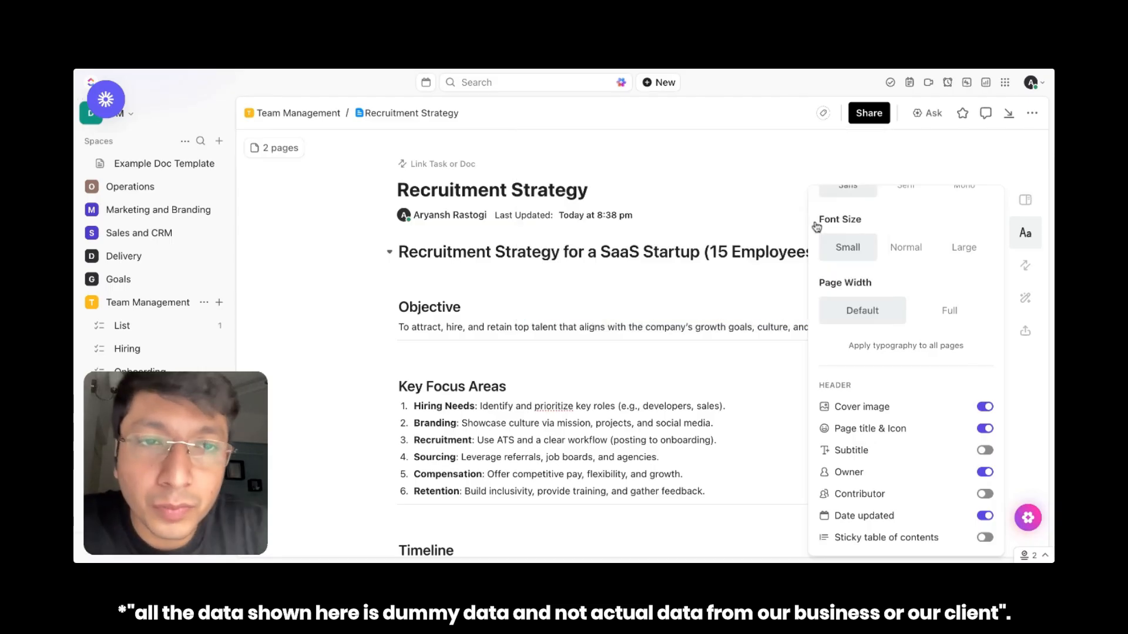
{"action": "scroll", "coordinate": [586, 225], "scroll_direction": "up", "scroll_amount": 3}
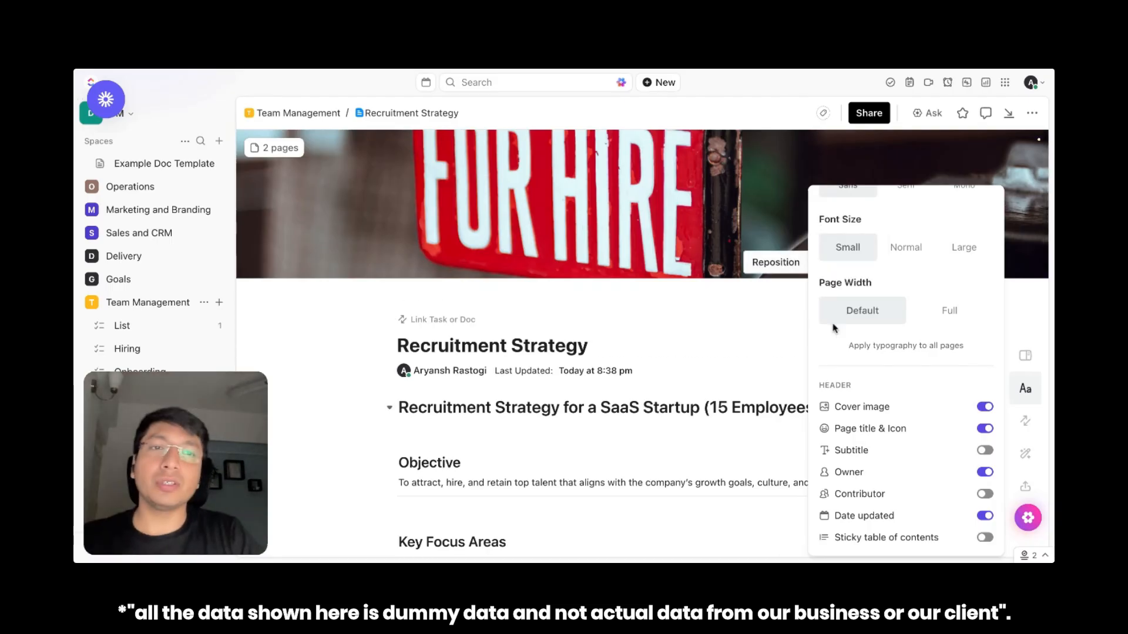
Hide the page title and icon in the page header and show the subtitle field
{"action": "scroll", "coordinate": [894, 432], "scroll_direction": "down", "scroll_amount": 1}
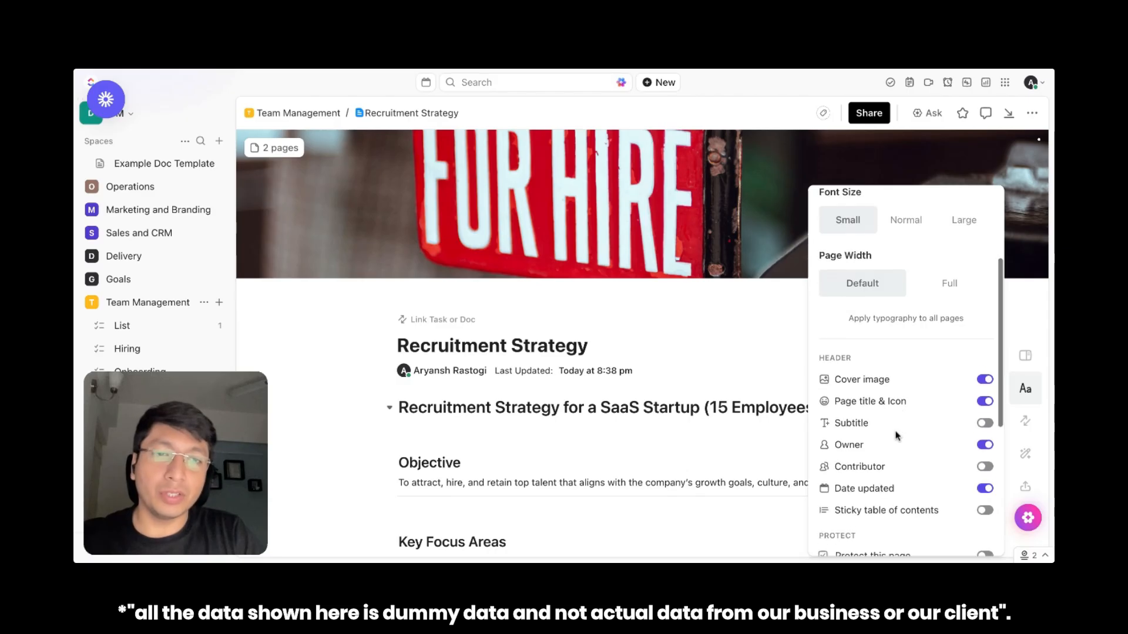
{"action": "left_click", "coordinate": [993, 397]}
{"action": "left_click", "coordinate": [992, 393]}
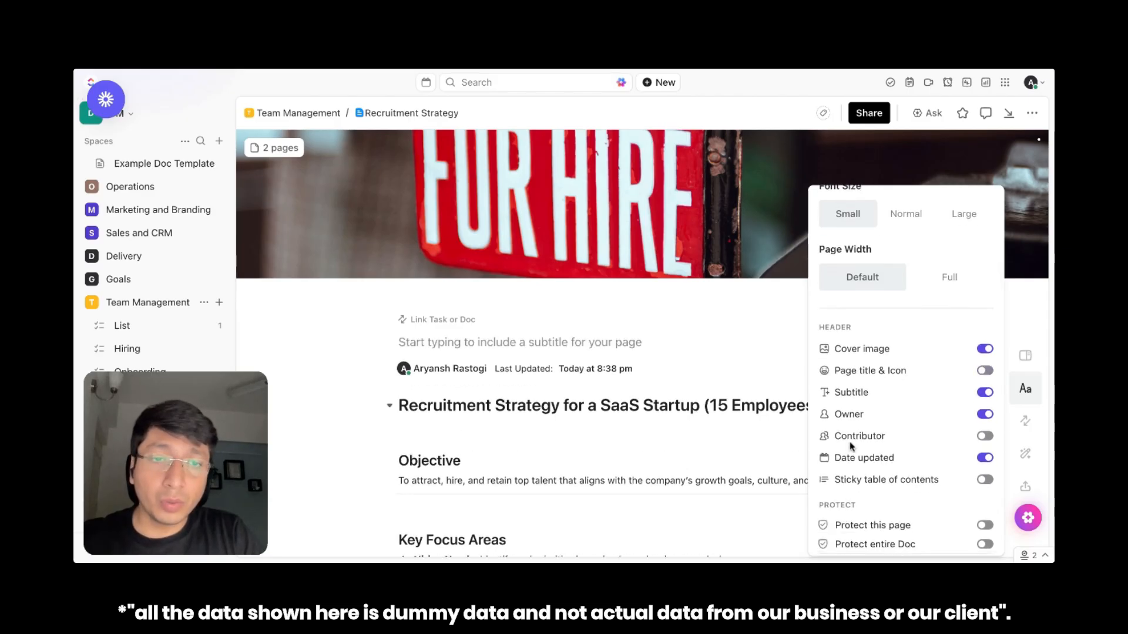
{"action": "scroll", "coordinate": [905, 470], "scroll_direction": "down", "scroll_amount": 4}
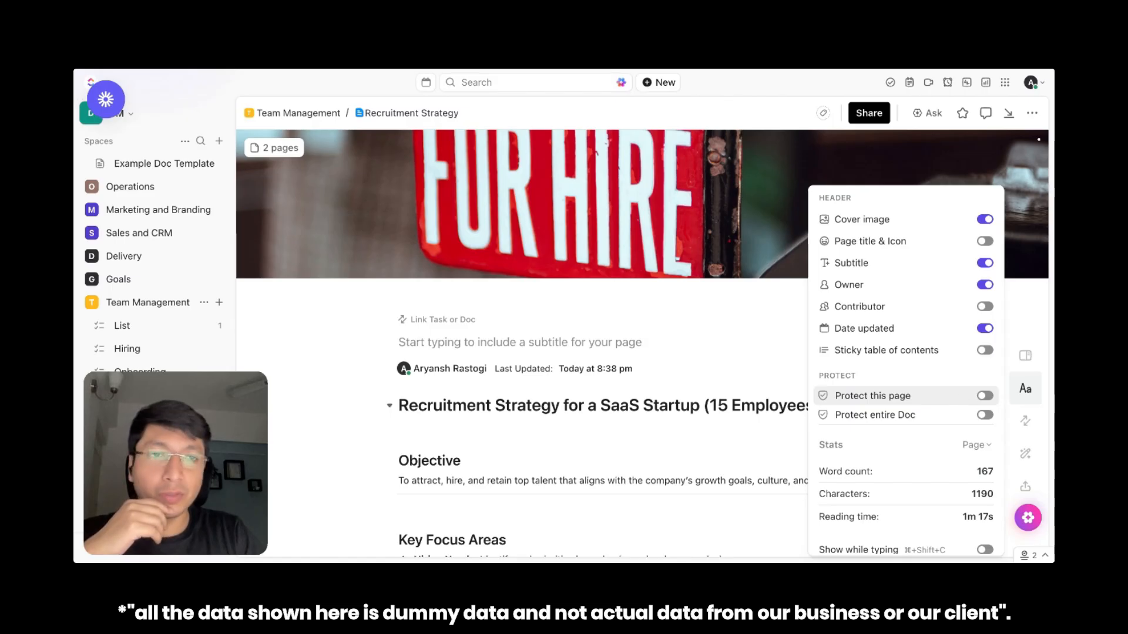
{"action": "scroll", "coordinate": [940, 405], "scroll_direction": "down", "scroll_amount": 3}
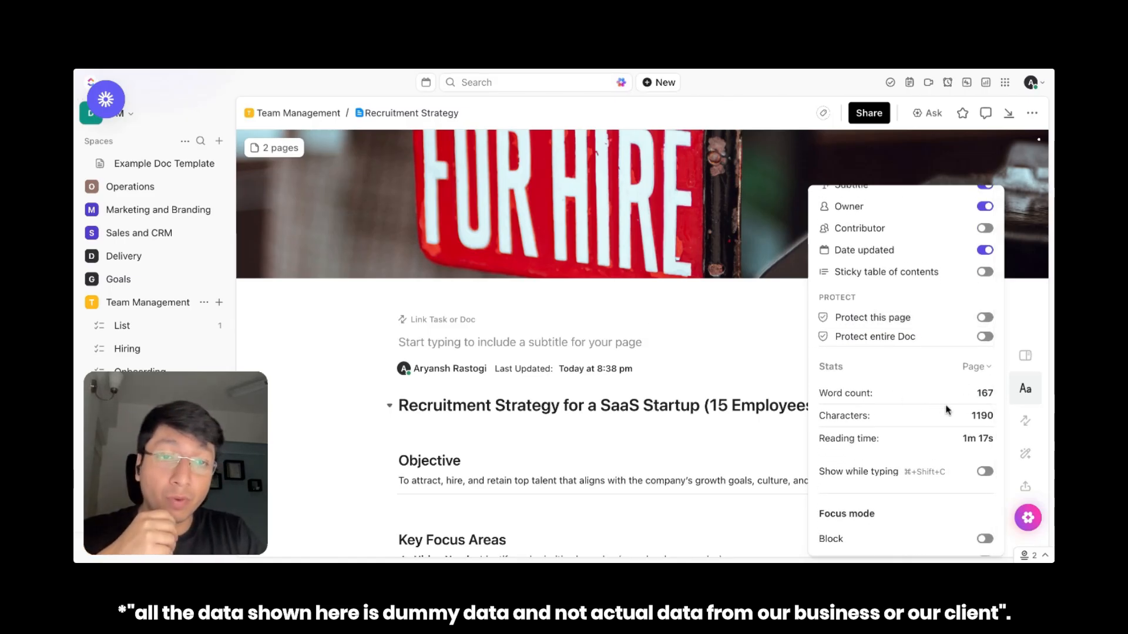
{"action": "scroll", "coordinate": [893, 444], "scroll_direction": "down", "scroll_amount": 1}
{"action": "scroll", "coordinate": [936, 452], "scroll_direction": "up", "scroll_amount": 4}
{"action": "scroll", "coordinate": [937, 452], "scroll_direction": "up", "scroll_amount": 6}
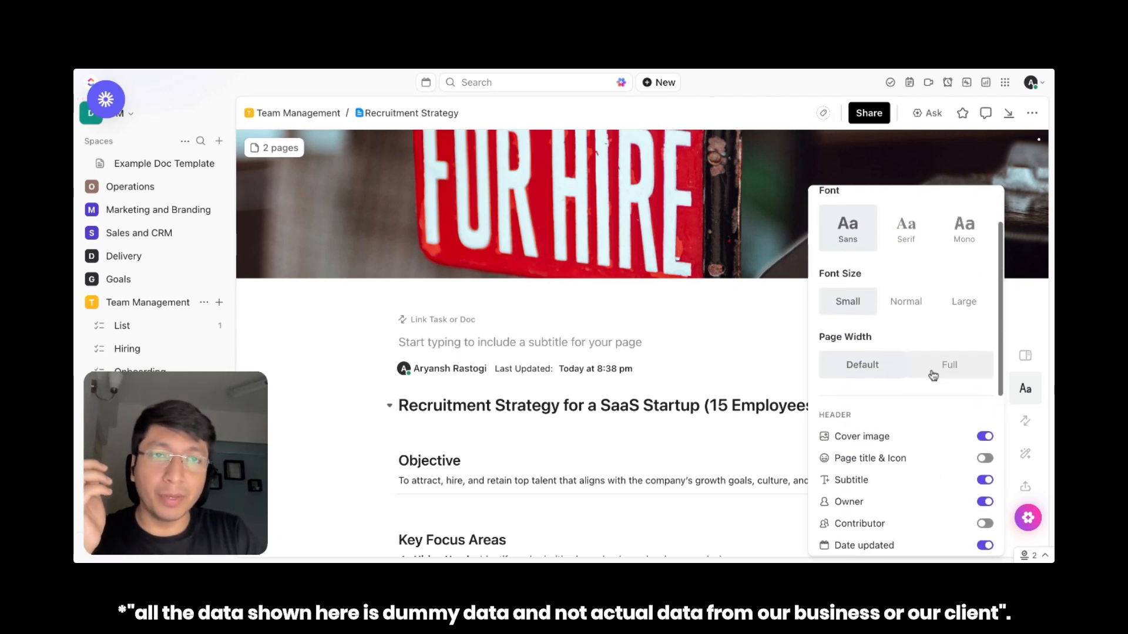
In the advanced typography settings, increase the font size slightly and set the paragraph spacing to 0.5
{"action": "left_click", "coordinate": [877, 233]}
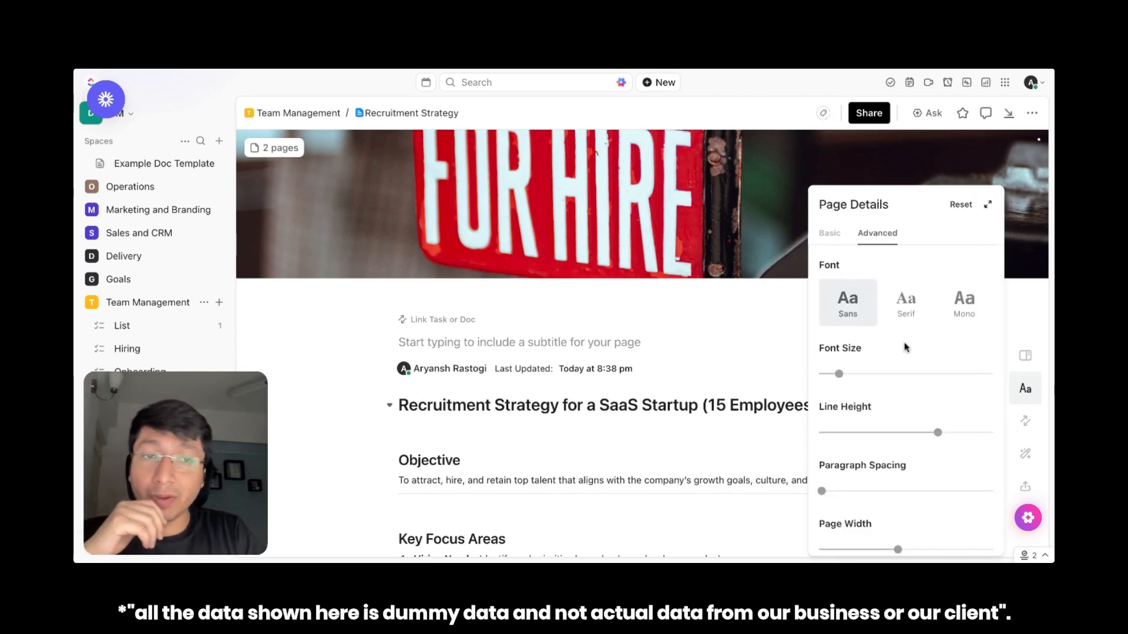
{"action": "mouse_move", "coordinate": [840, 376]}
{"action": "left_mouse_down"}
{"action": "mouse_move", "coordinate": [901, 375]}
{"action": "mouse_move", "coordinate": [845, 375]}
{"action": "left_mouse_up"}
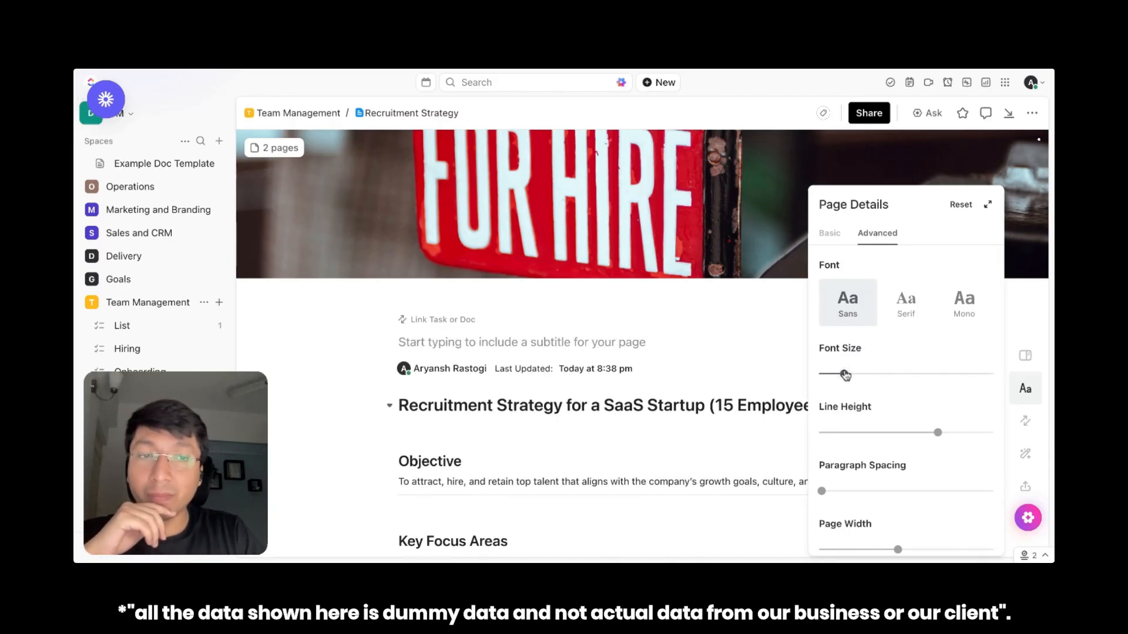
{"action": "mouse_move", "coordinate": [924, 438]}
{"action": "left_mouse_down"}
{"action": "mouse_move", "coordinate": [882, 435]}
{"action": "mouse_move", "coordinate": [937, 434]}
{"action": "left_mouse_up"}
{"action": "scroll", "coordinate": [655, 431], "scroll_direction": "down", "scroll_amount": 3}
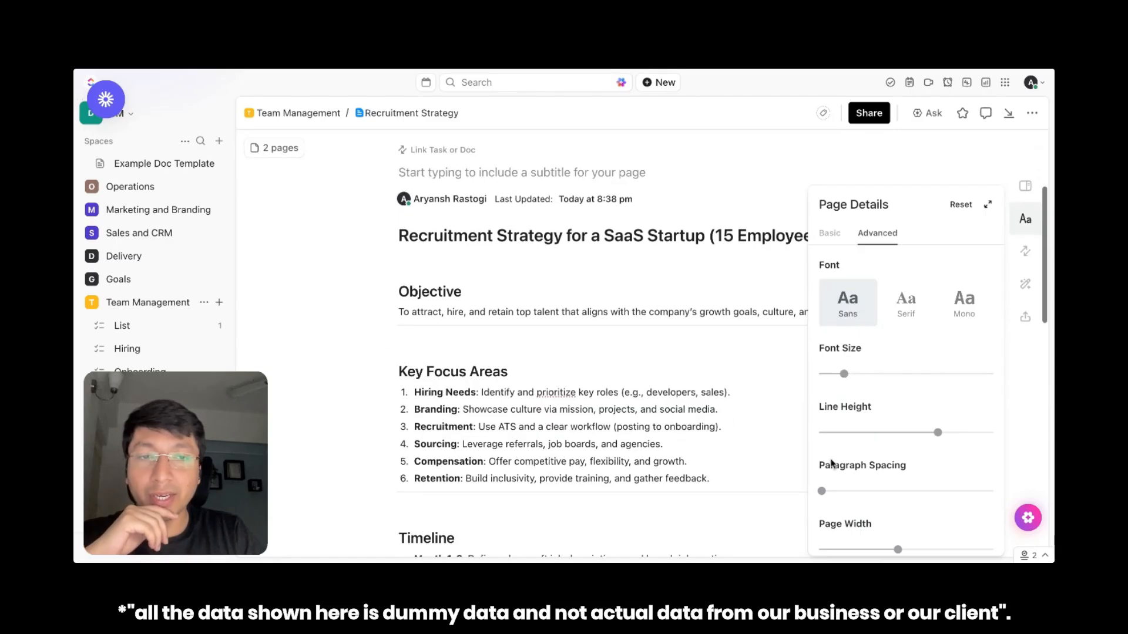
{"action": "left_click_drag", "start_coordinate": [821, 492], "coordinate": [835, 495]}
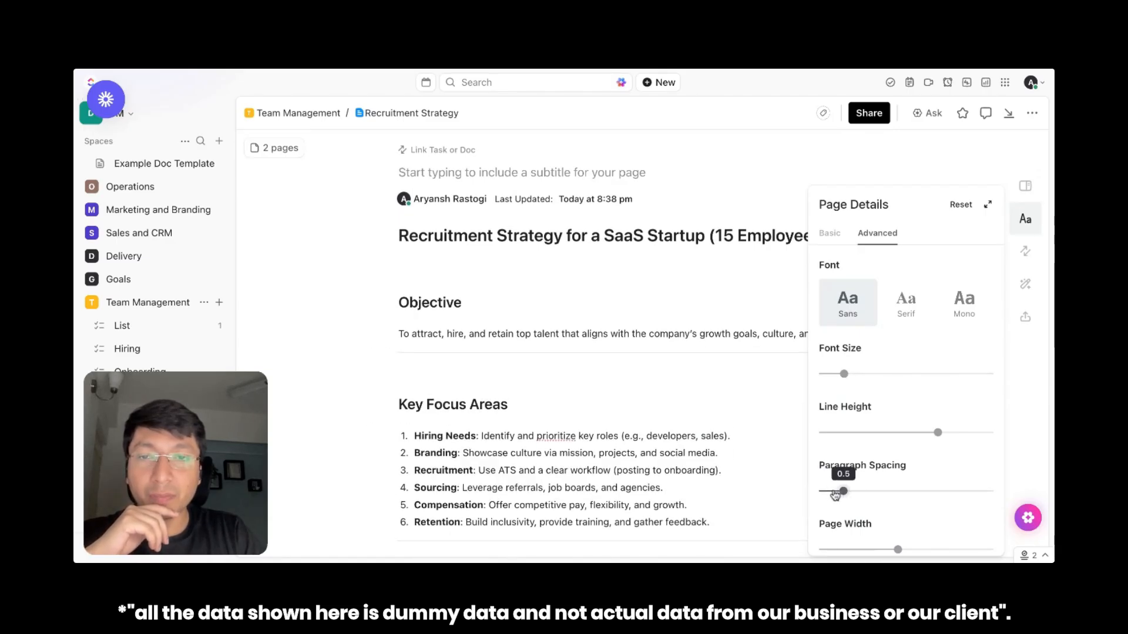
Show the page title and icon in the header again and close the page details
{"action": "scroll", "coordinate": [964, 340], "scroll_direction": "down", "scroll_amount": 5}
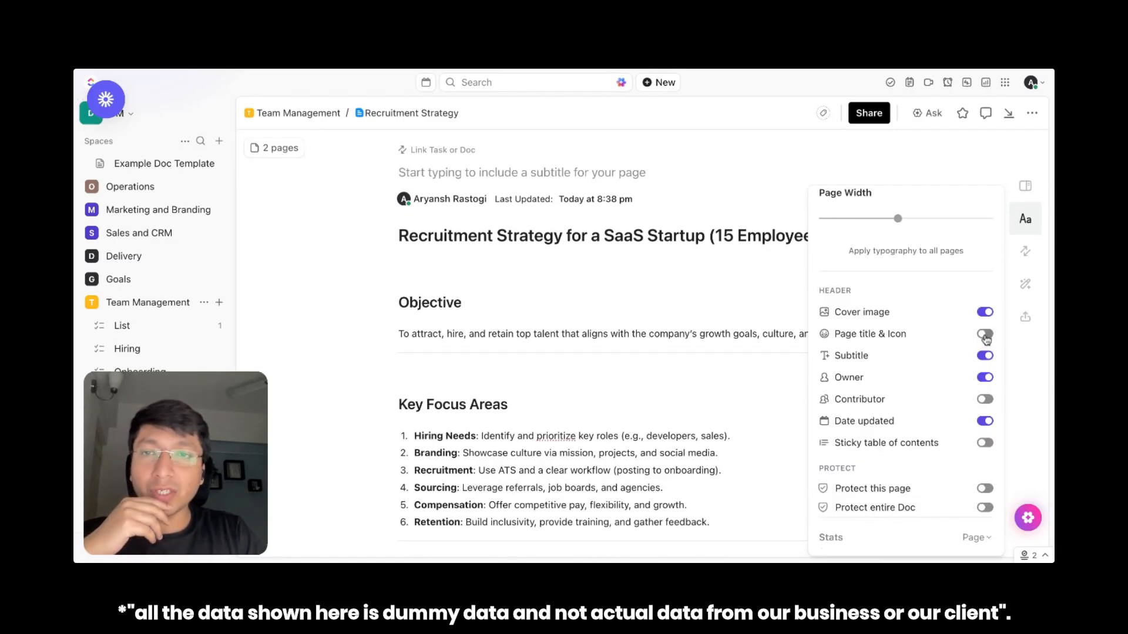
{"action": "left_click", "coordinate": [985, 335]}
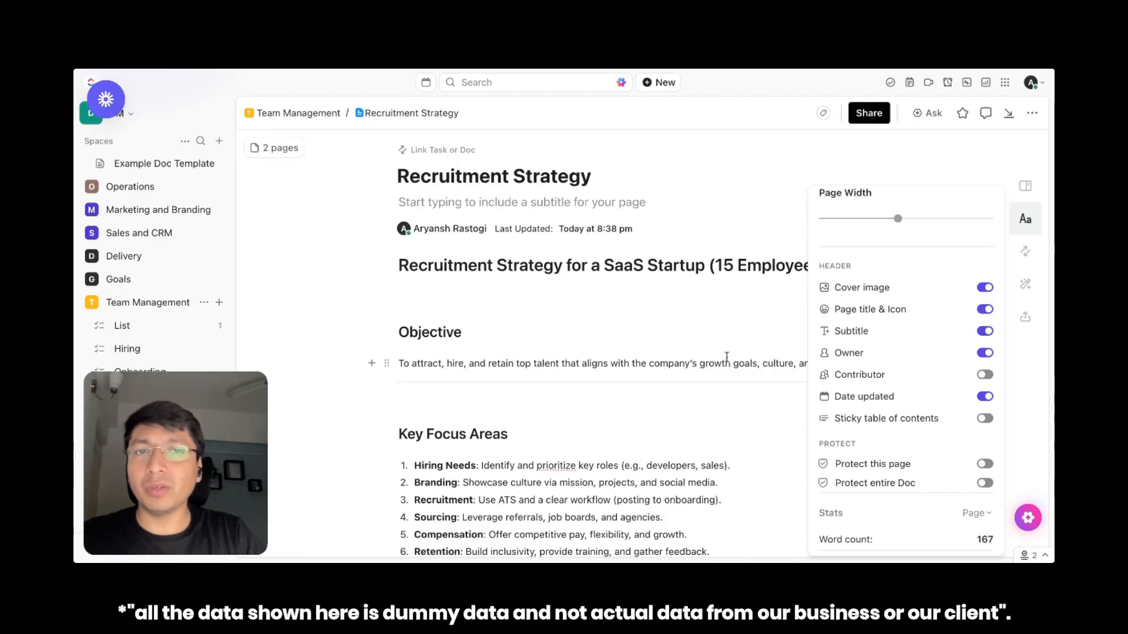
{"action": "left_click", "coordinate": [662, 323]}
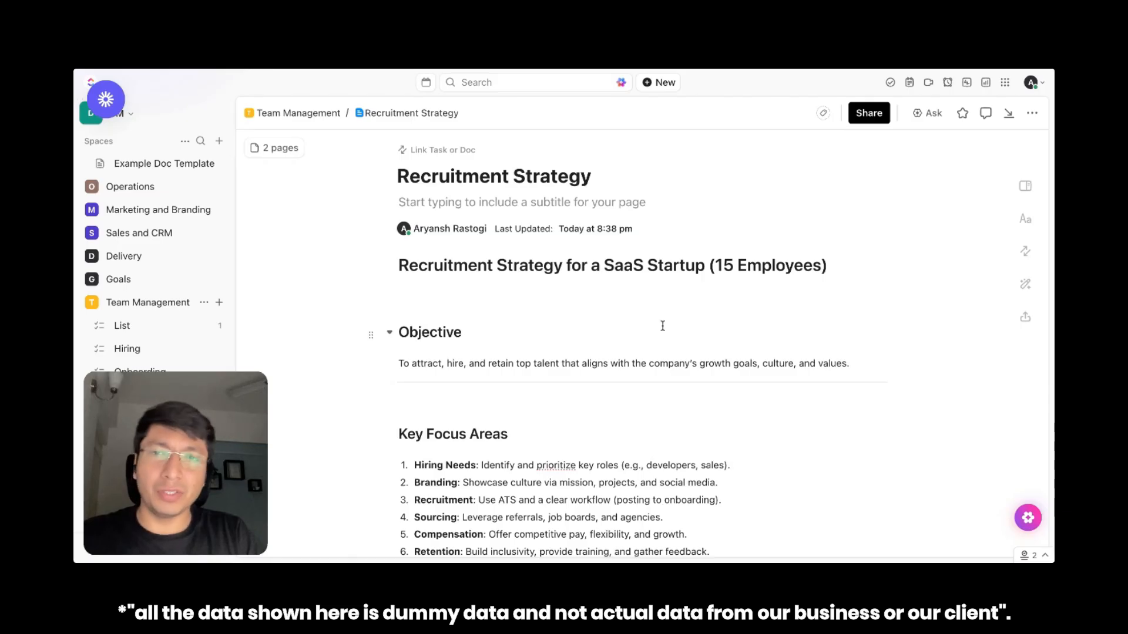
Add an empty line below the Metrics for Success bullet list, above the closing strategy sentence
{"action": "scroll", "coordinate": [662, 326], "scroll_direction": "down", "scroll_amount": 2}
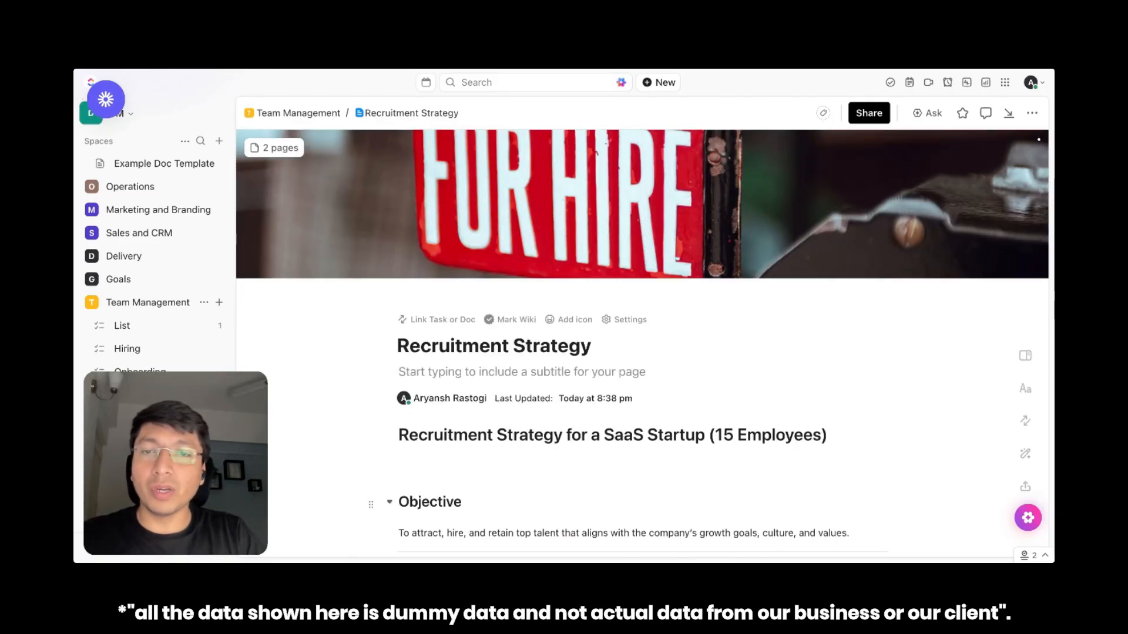
{"action": "scroll", "coordinate": [681, 385], "scroll_direction": "down", "scroll_amount": 10}
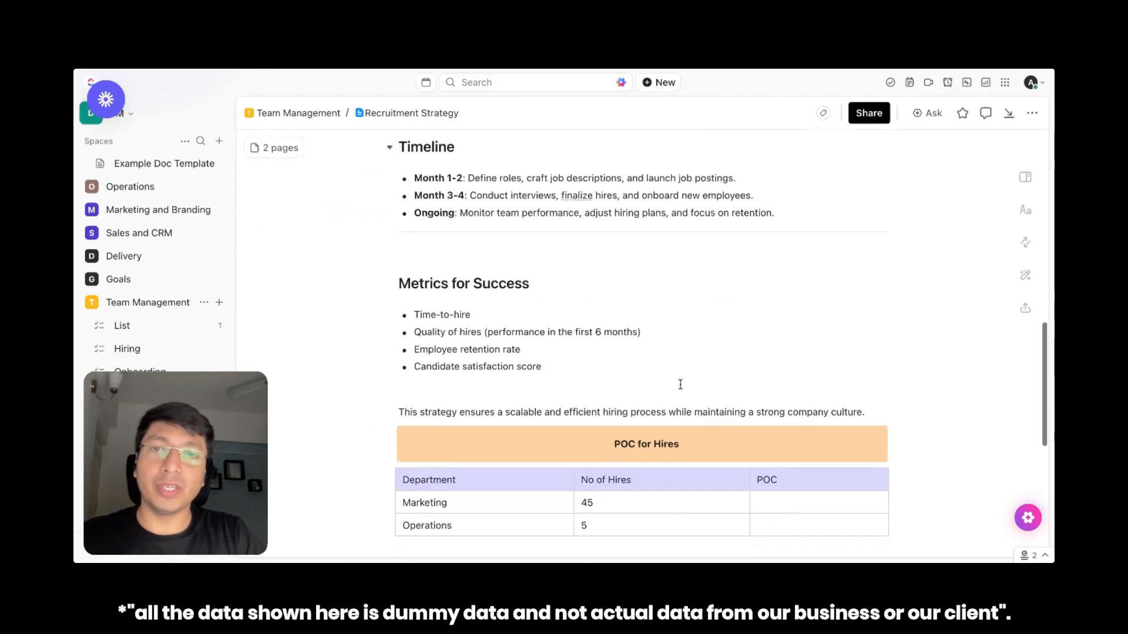
{"action": "scroll", "coordinate": [680, 385], "scroll_direction": "down", "scroll_amount": 5}
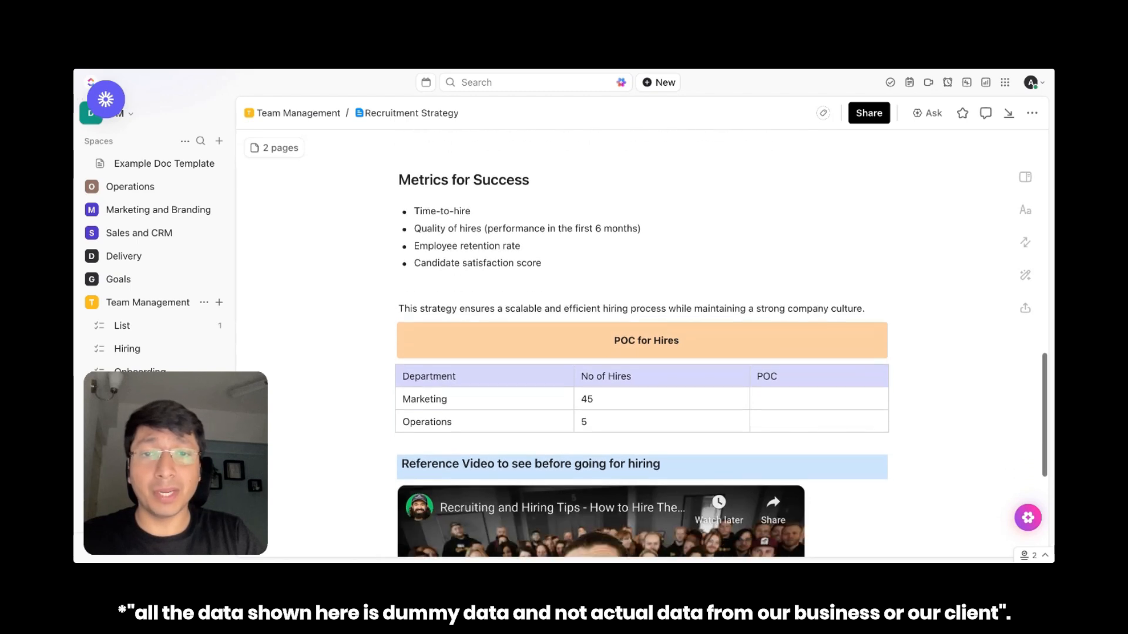
{"action": "scroll", "coordinate": [531, 248], "scroll_direction": "up", "scroll_amount": 4}
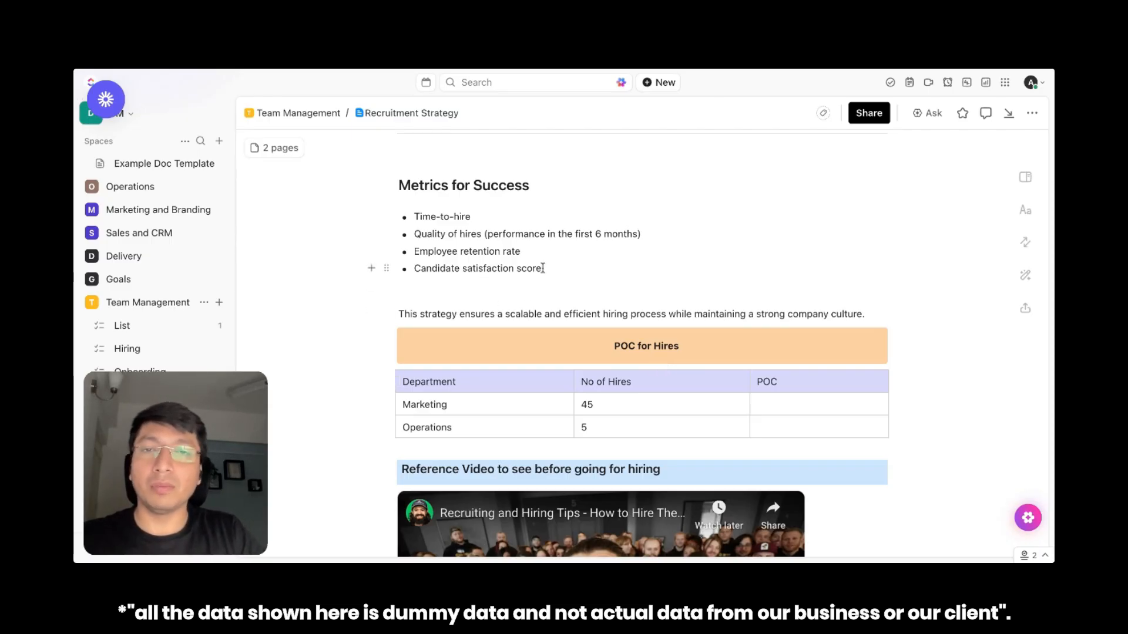
{"action": "key", "text": "Return"}
{"action": "key", "text": "Return"}
{"action": "key", "text": "Return"}
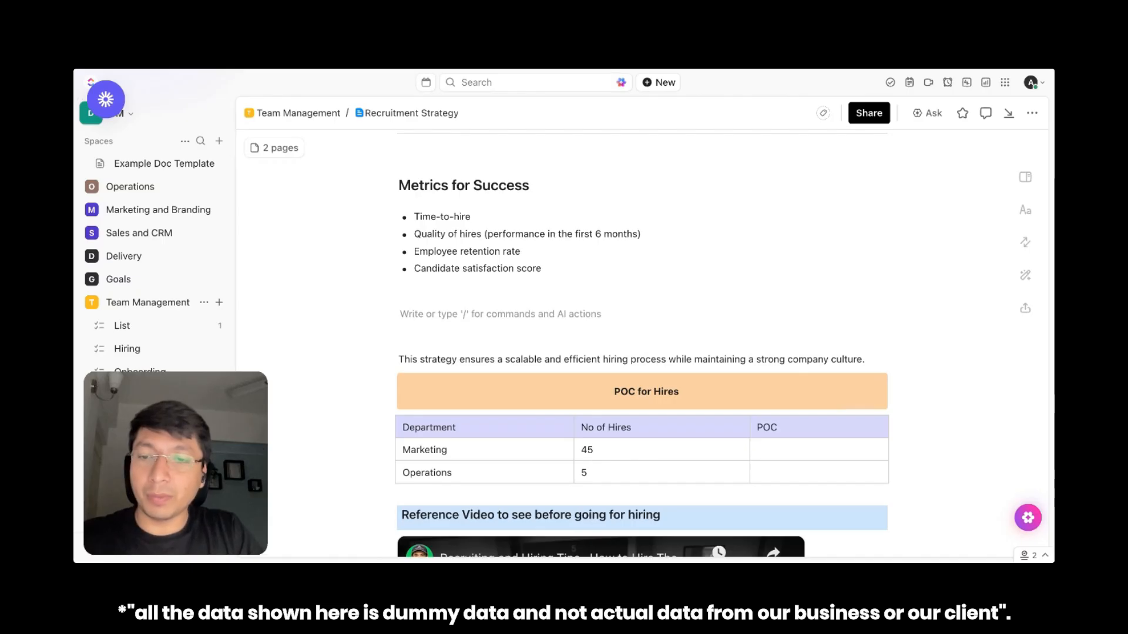
Browse the mention picker's people, docs and whiteboards on the empty line, then clear the entered @ characters
{"action": "type", "text": "@"}
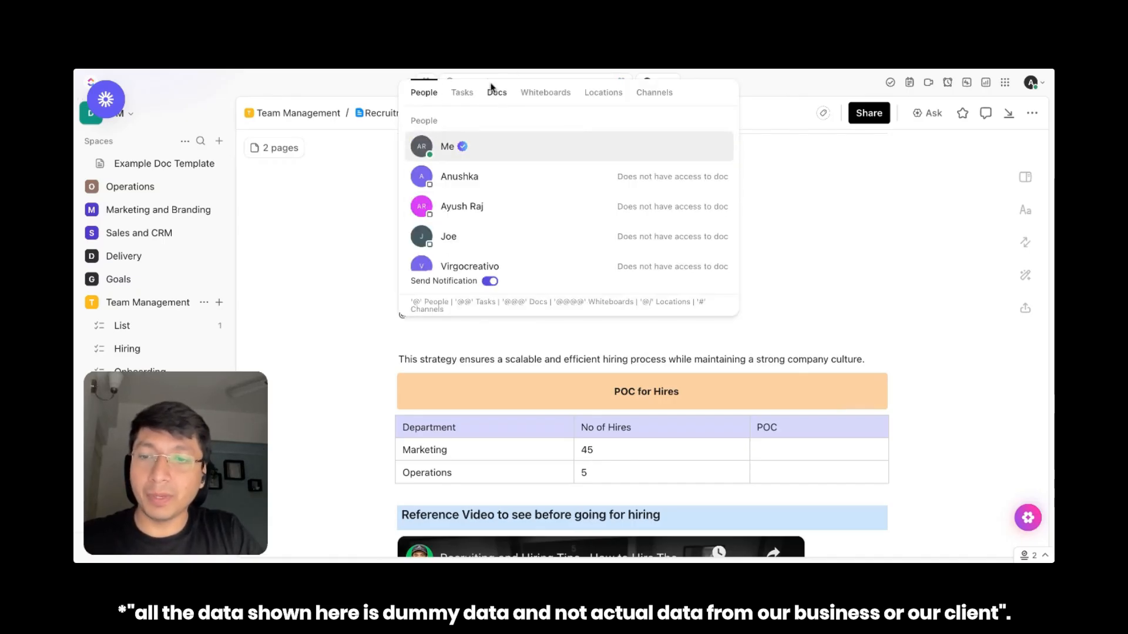
{"action": "type", "text": "@@"}
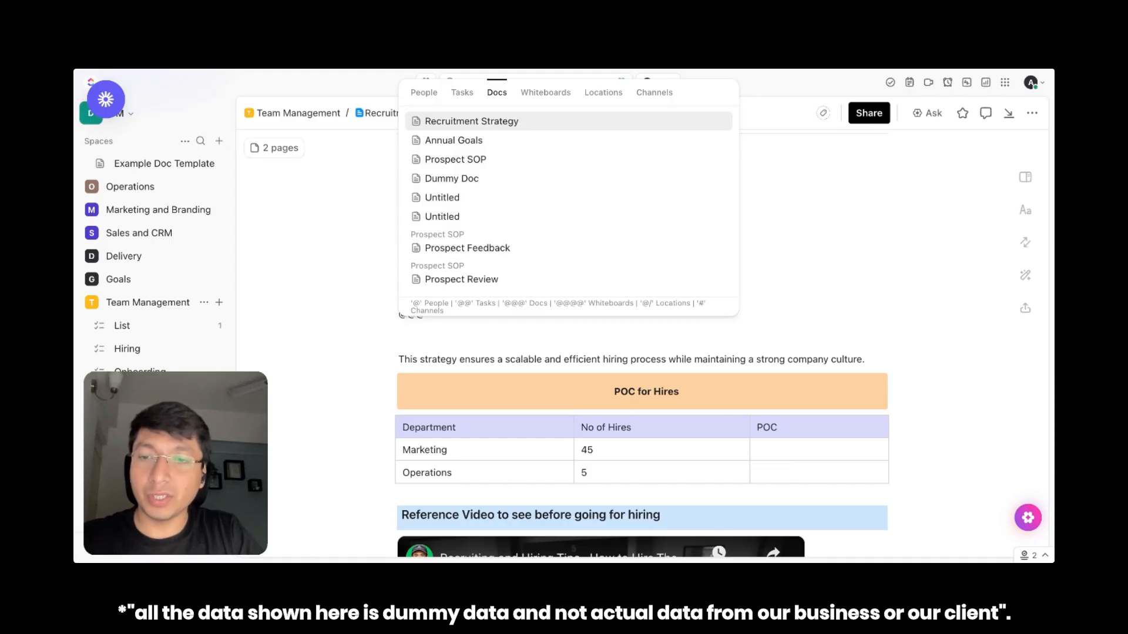
{"action": "type", "text": "@"}
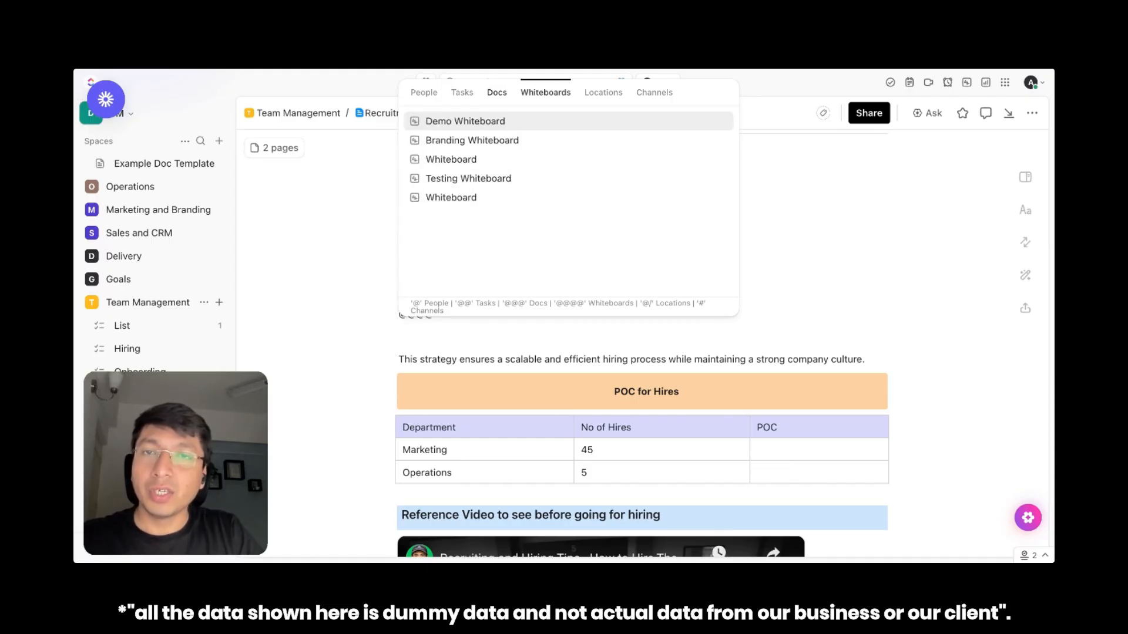
{"action": "type", "text": "@"}
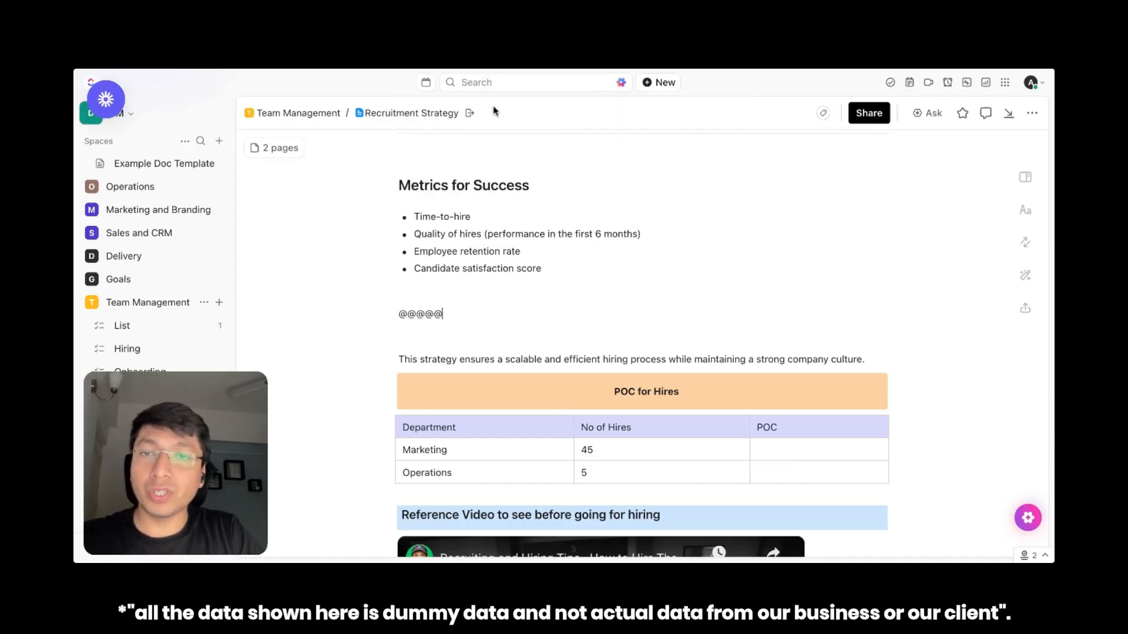
{"action": "double_click", "coordinate": [437, 314]}
{"action": "key", "text": "BackSpace"}
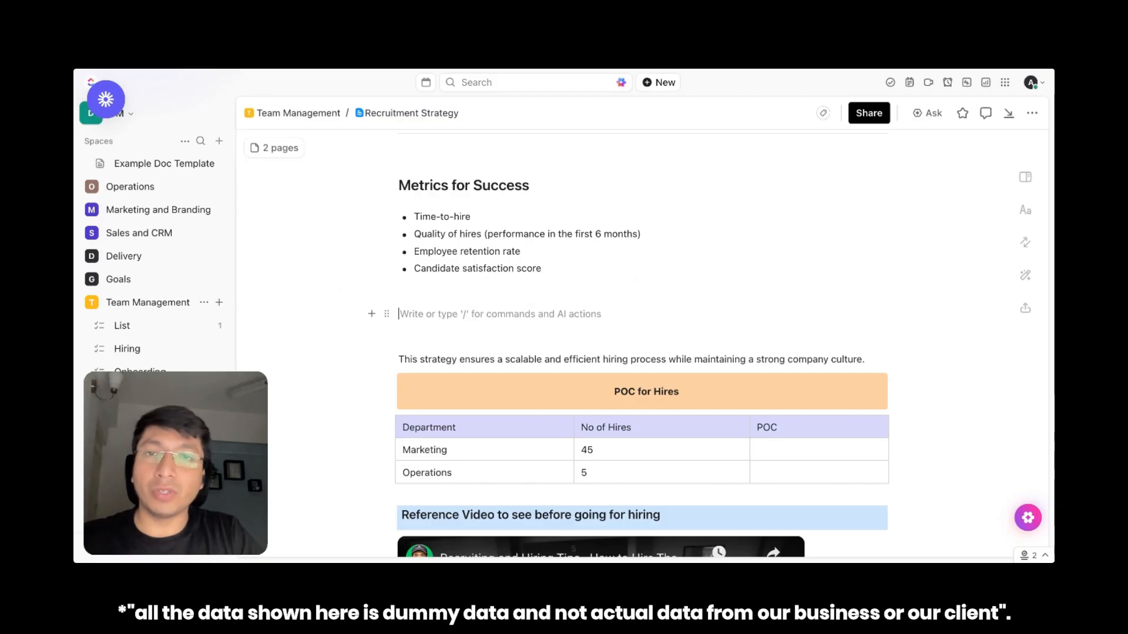
Remove an extra empty line below the Metrics for Success bullet list
{"action": "scroll", "coordinate": [429, 375], "scroll_direction": "up", "scroll_amount": 15}
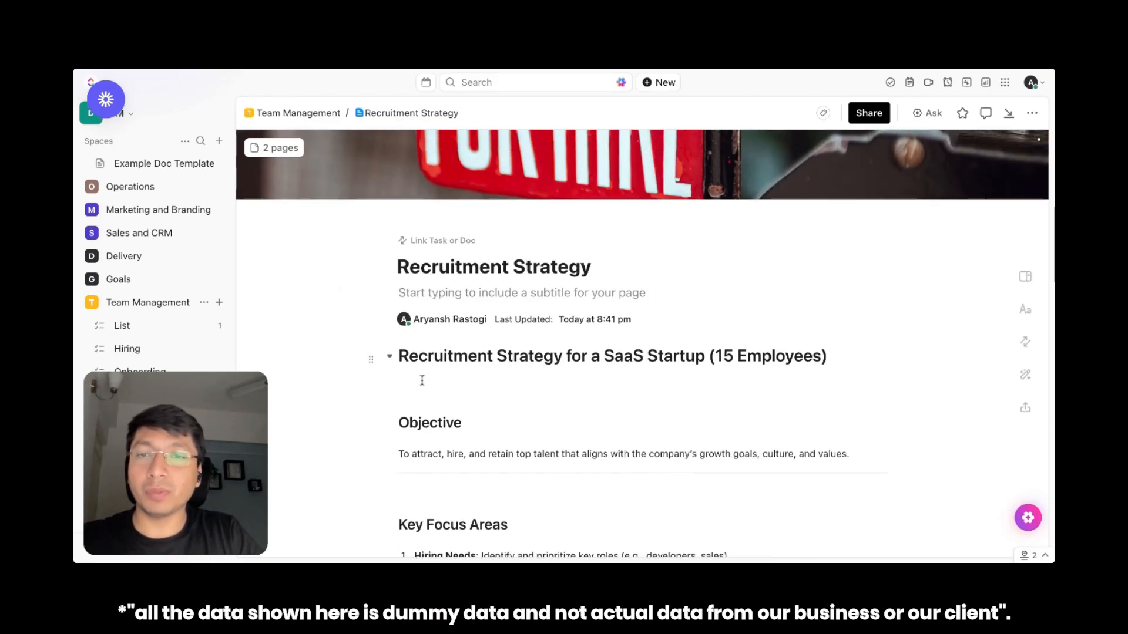
{"action": "scroll", "coordinate": [569, 377], "scroll_direction": "down", "scroll_amount": 6}
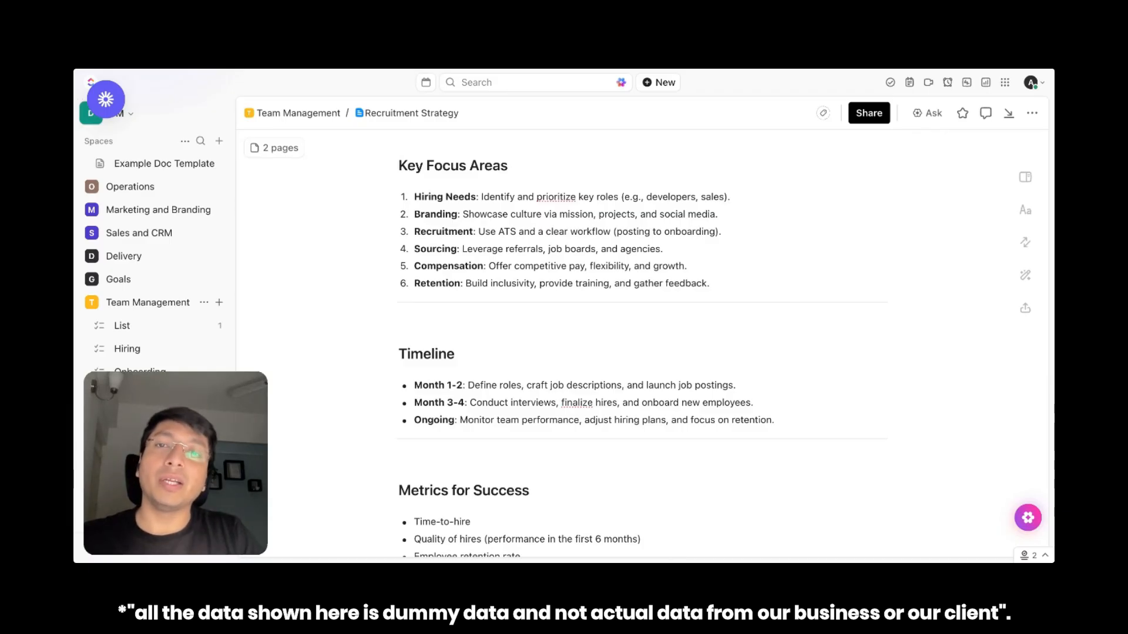
{"action": "scroll", "coordinate": [630, 339], "scroll_direction": "down", "scroll_amount": 3}
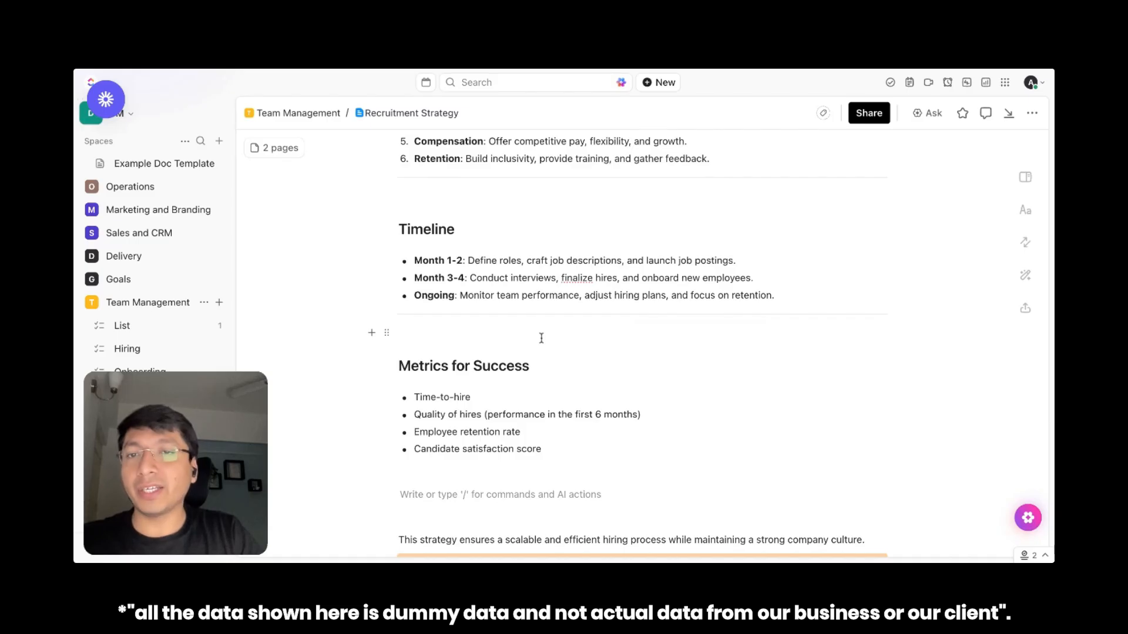
{"action": "scroll", "coordinate": [541, 338], "scroll_direction": "down", "scroll_amount": 3}
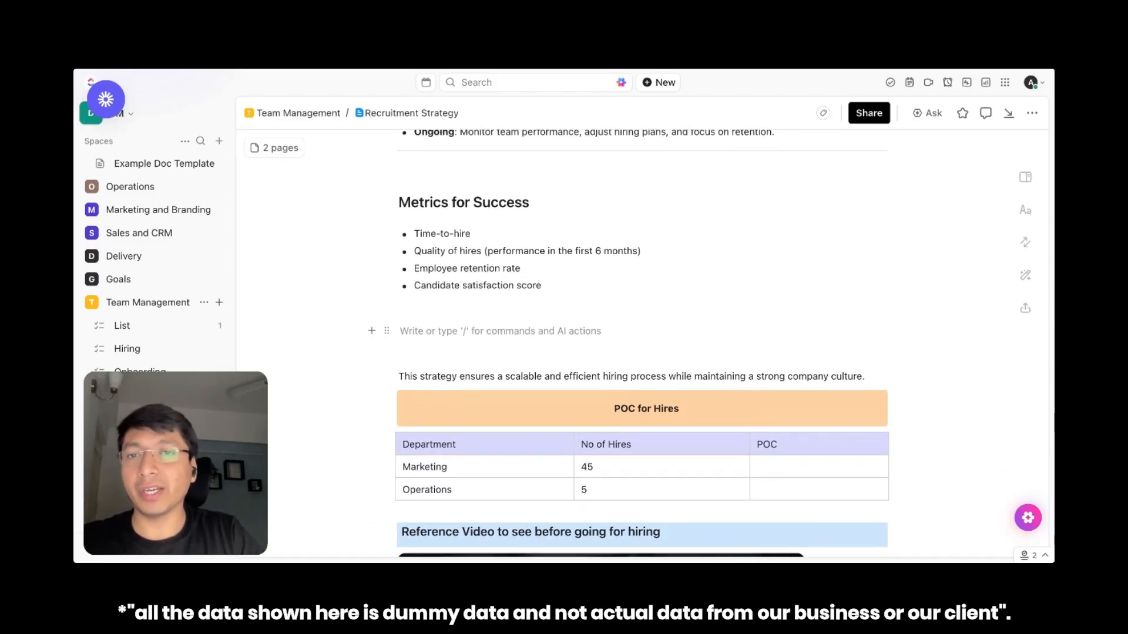
{"action": "key", "text": "BackSpace"}
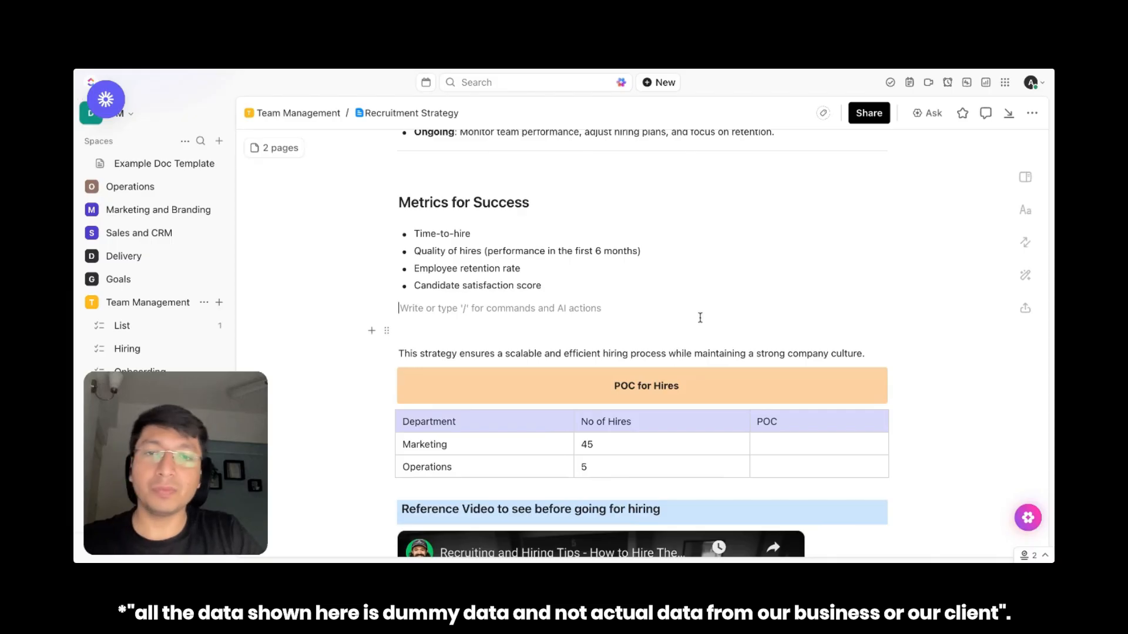
Insert a sticky table of contents on the empty line above the Objective heading and use it to jump to Metrics for Success
{"action": "scroll", "coordinate": [700, 318], "scroll_direction": "up", "scroll_amount": 15}
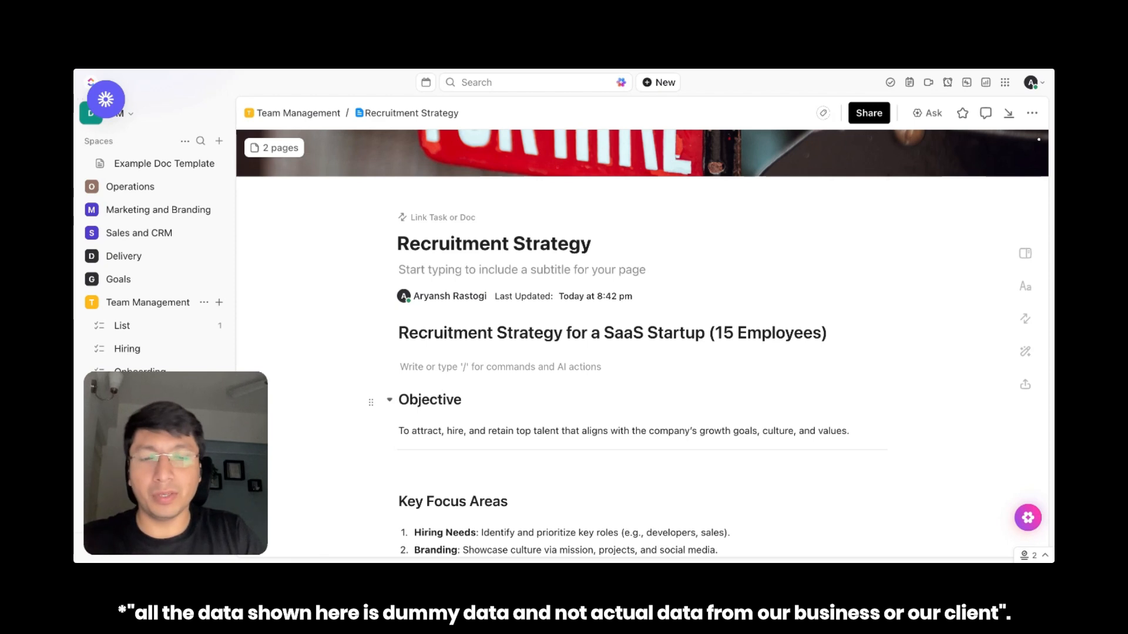
{"action": "scroll", "coordinate": [646, 341], "scroll_direction": "down", "scroll_amount": 2}
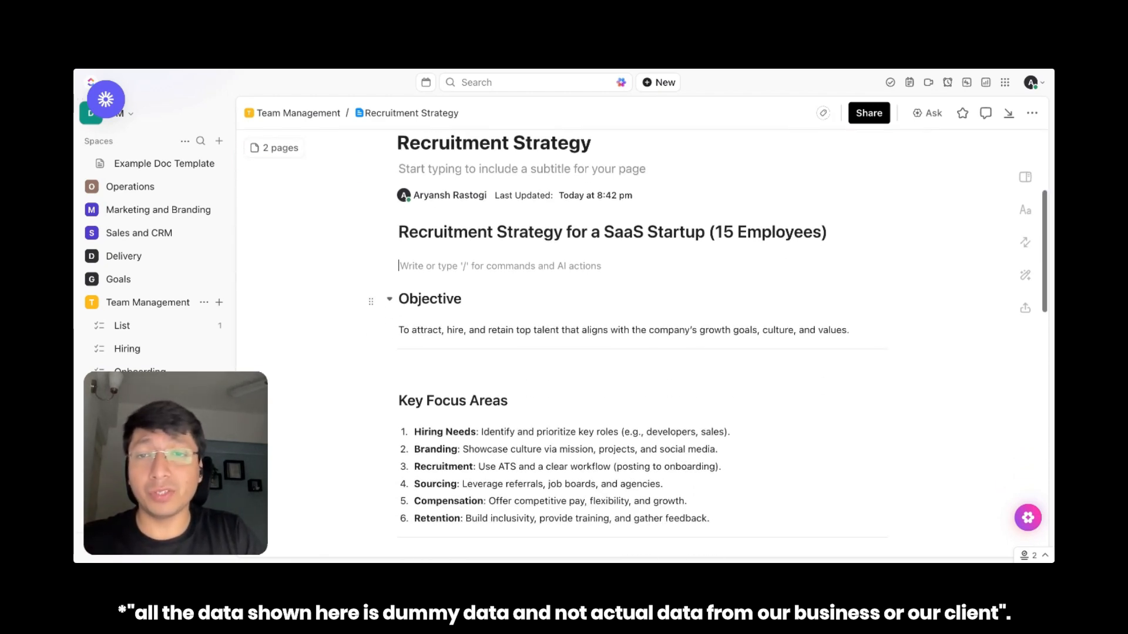
{"action": "type", "text": "/"}
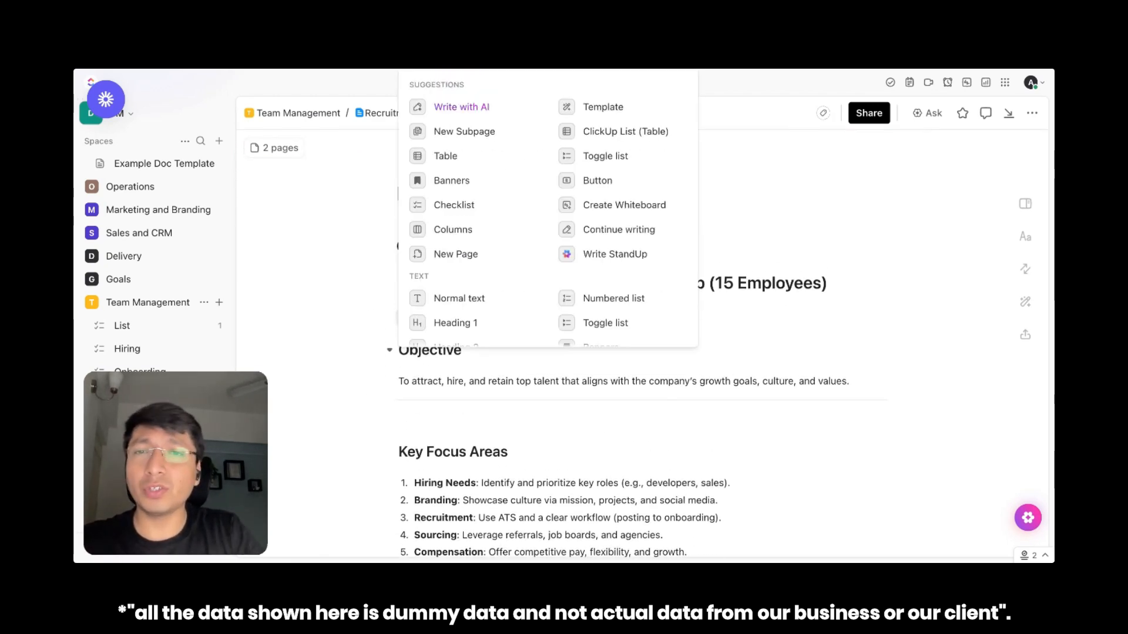
{"action": "type", "text": "tab"}
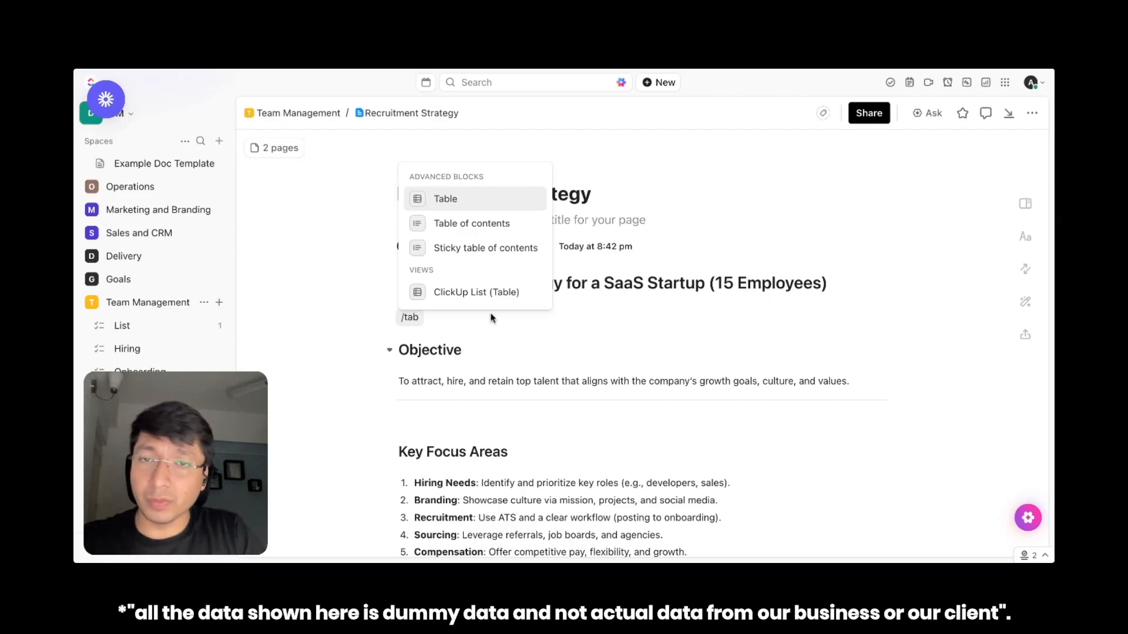
{"action": "left_click", "coordinate": [467, 247]}
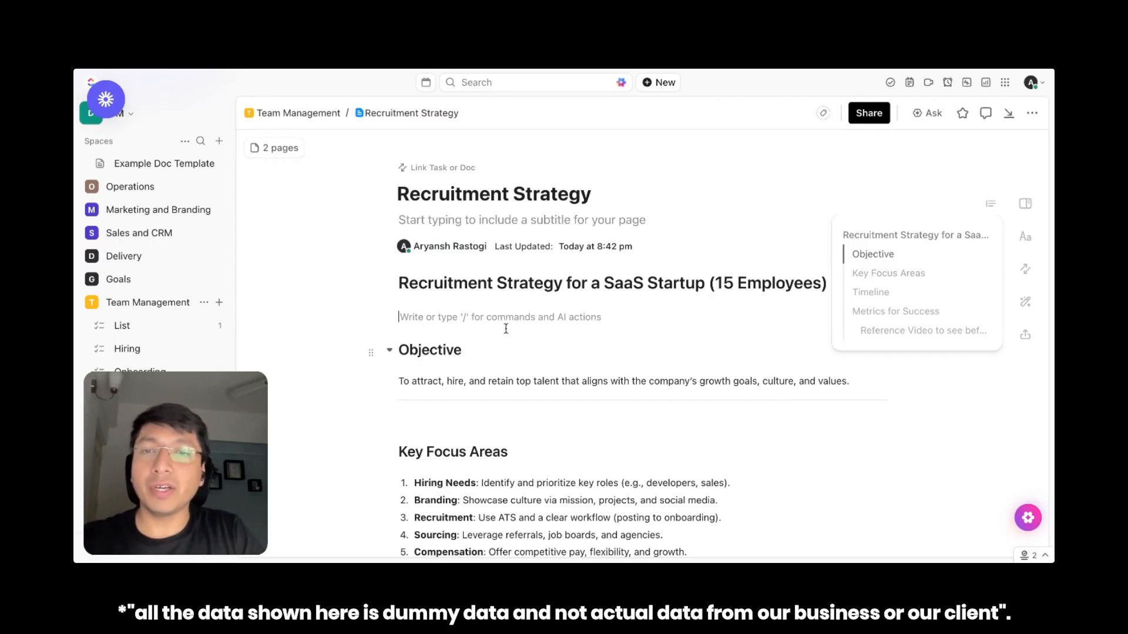
{"action": "mouse_move", "coordinate": [994, 209]}
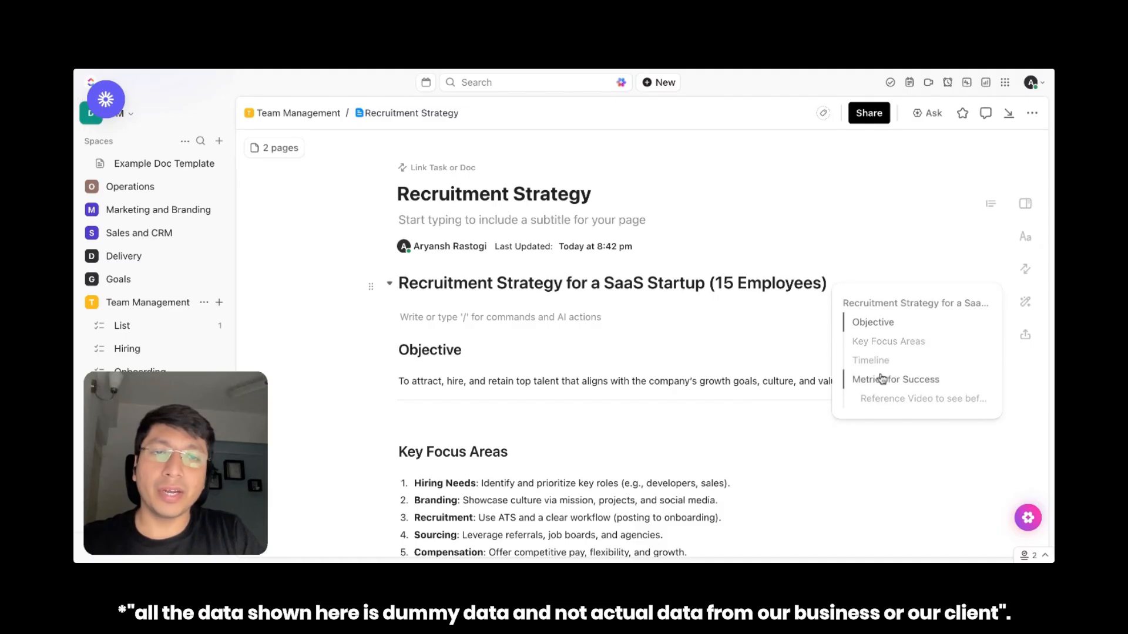
{"action": "left_click", "coordinate": [889, 381]}
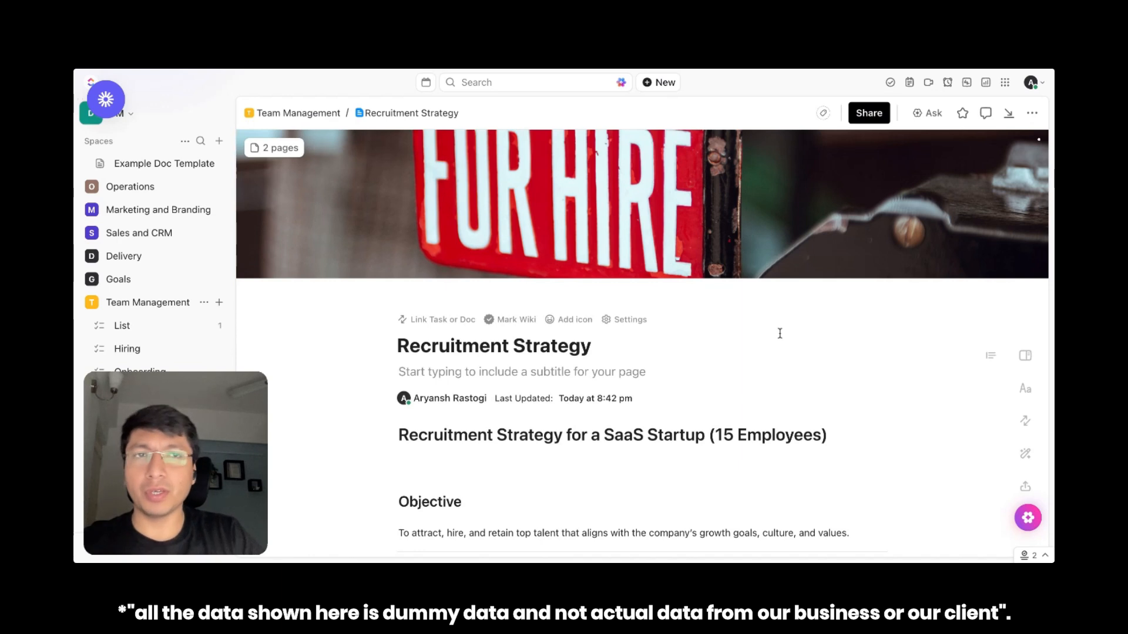
Share the whole Recruitment Strategy doc by public link with anyone, copy the link and enable sharing with search engines
{"action": "left_click", "coordinate": [869, 114]}
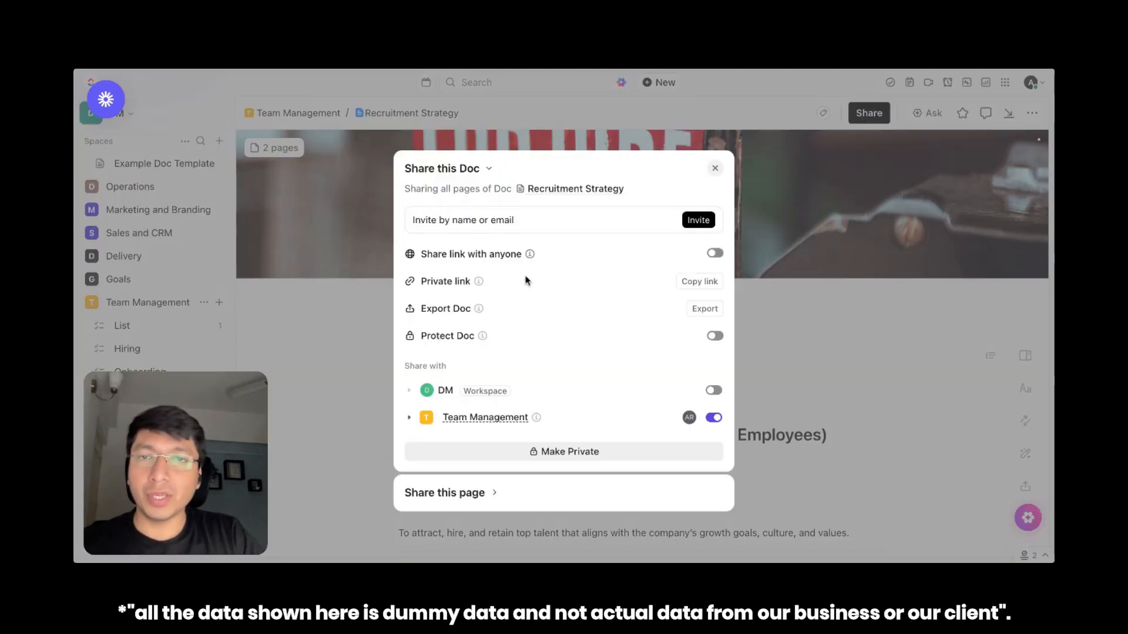
{"action": "left_click", "coordinate": [714, 253]}
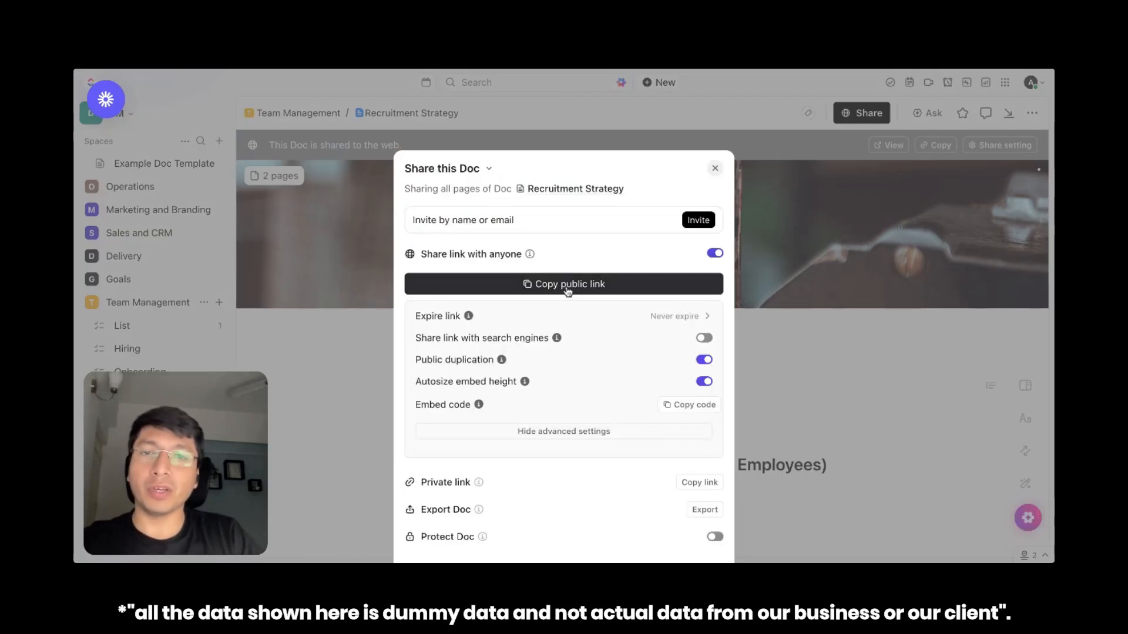
{"action": "left_click", "coordinate": [568, 289]}
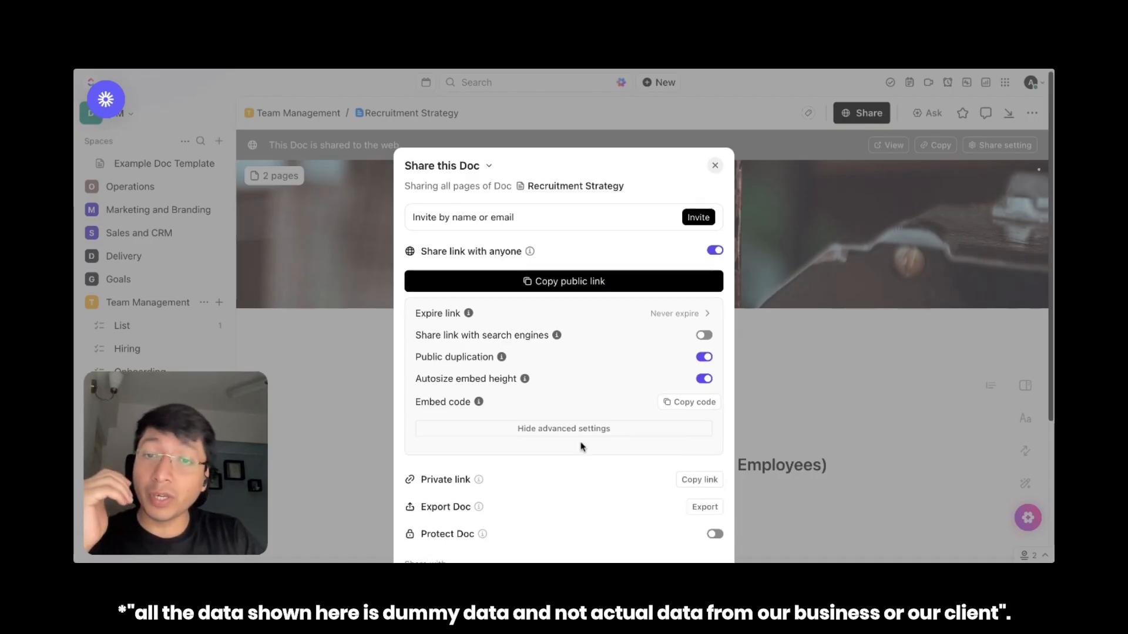
{"action": "scroll", "coordinate": [583, 447], "scroll_direction": "down", "scroll_amount": 2}
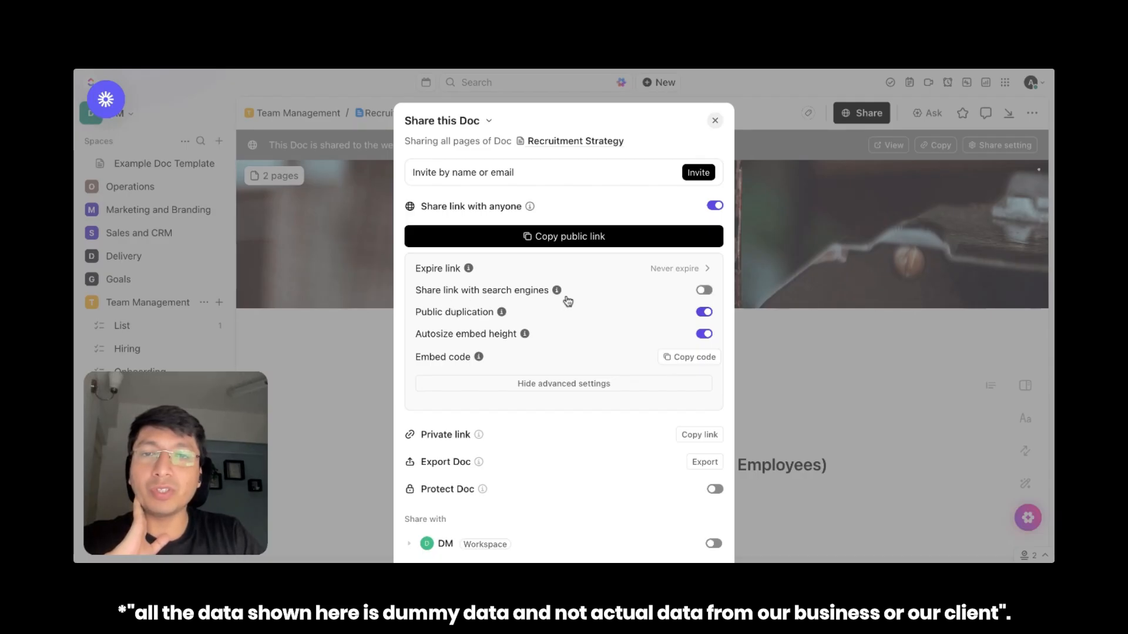
{"action": "left_click", "coordinate": [704, 290]}
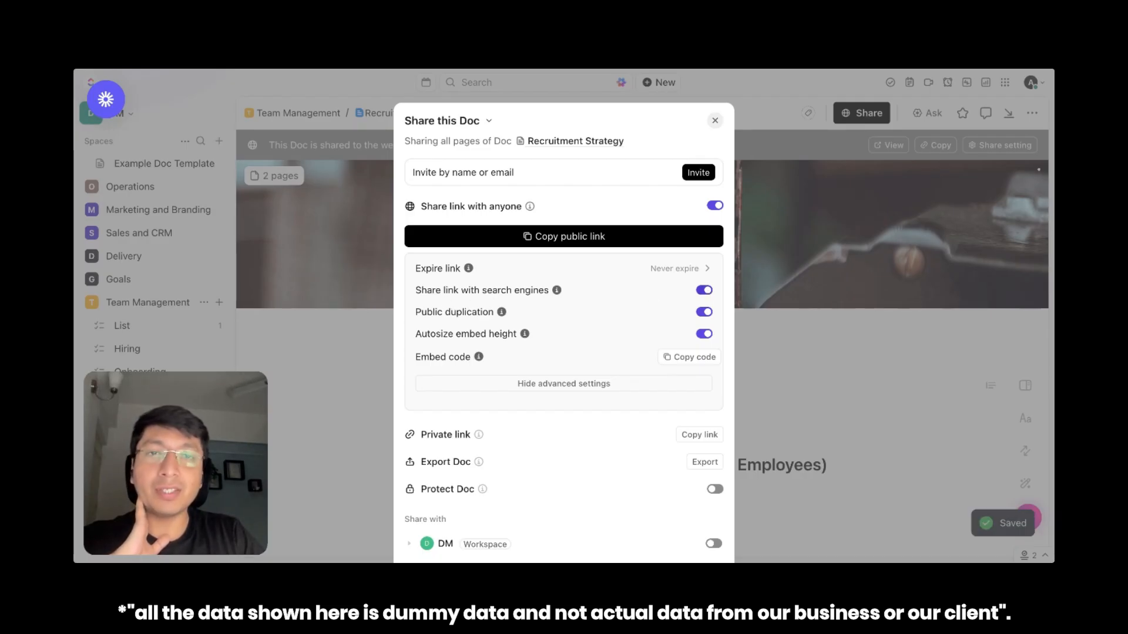
{"action": "left_click", "coordinate": [715, 120]}
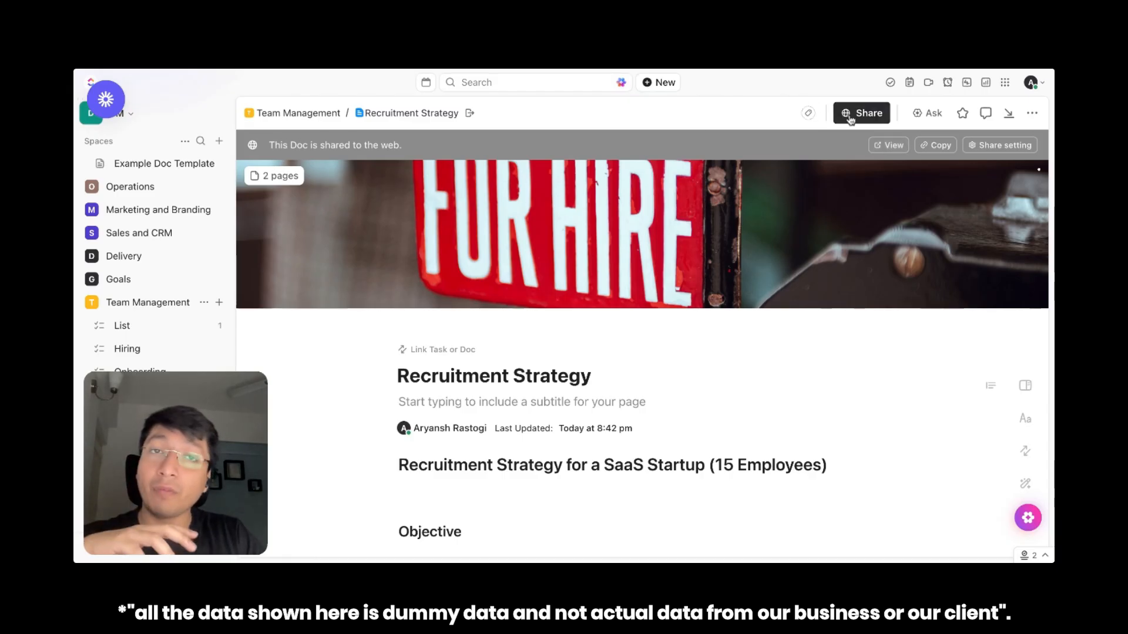
Show the doc's page list and share the Recruitment Strategy page by link with anyone, with search engine sharing enabled
{"action": "left_click", "coordinate": [281, 178]}
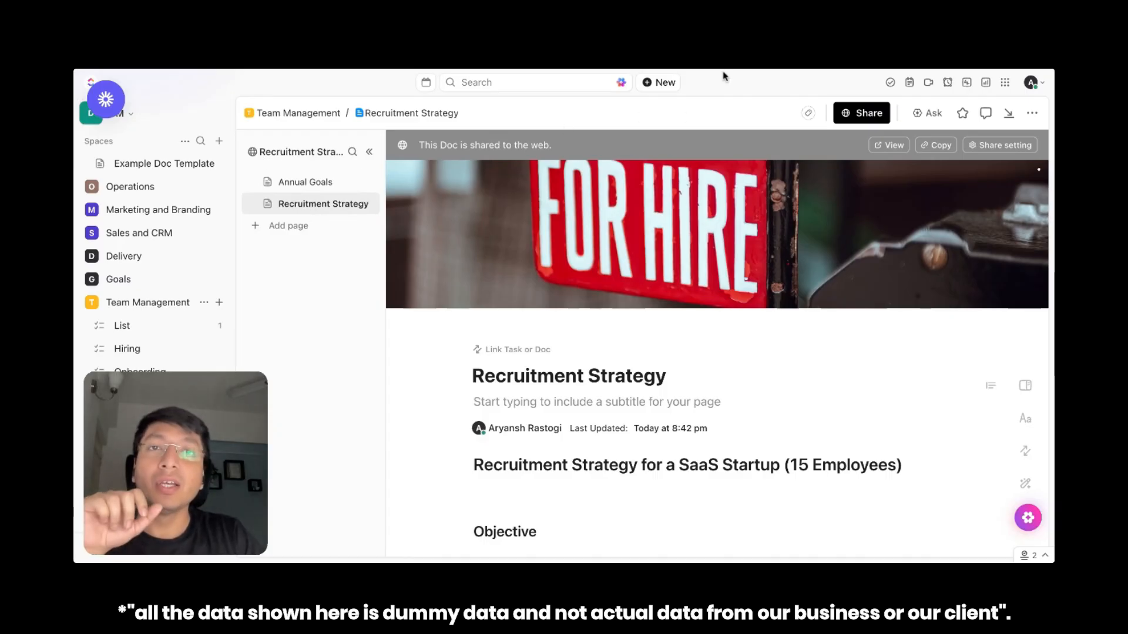
{"action": "left_click", "coordinate": [862, 113]}
{"action": "scroll", "coordinate": [580, 388], "scroll_direction": "down", "scroll_amount": 2}
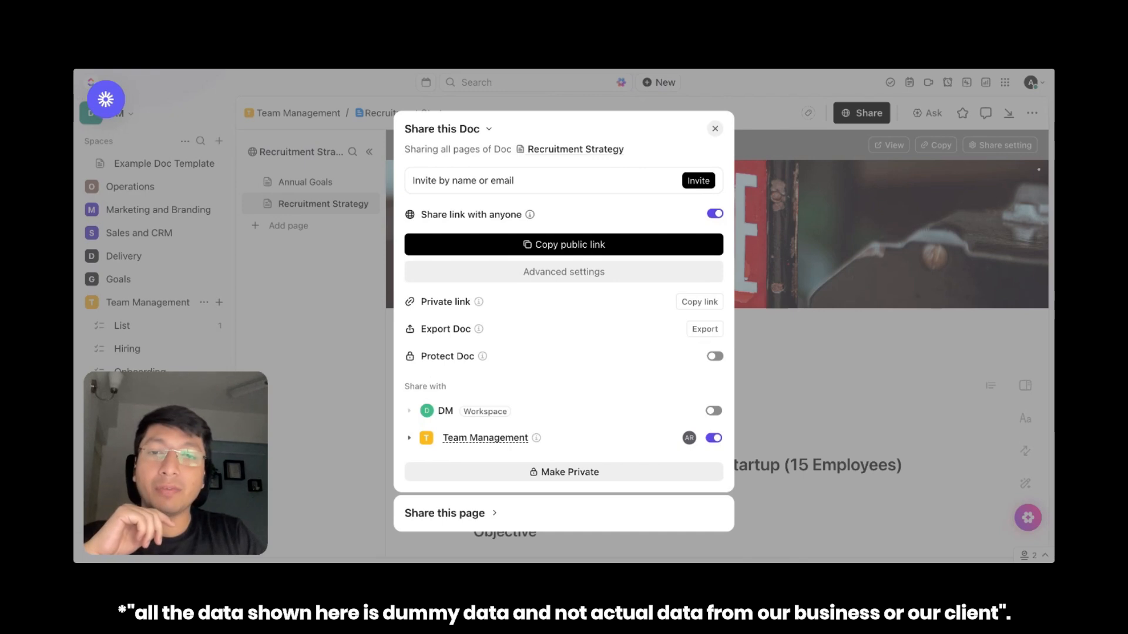
{"action": "left_click", "coordinate": [493, 514]}
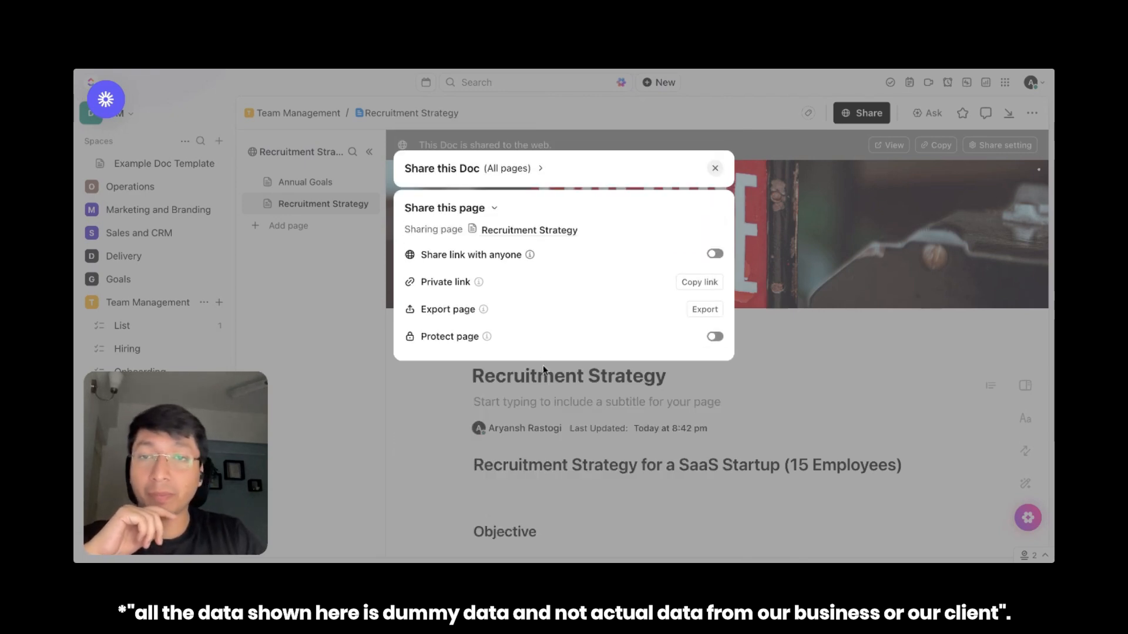
{"action": "left_click", "coordinate": [715, 254]}
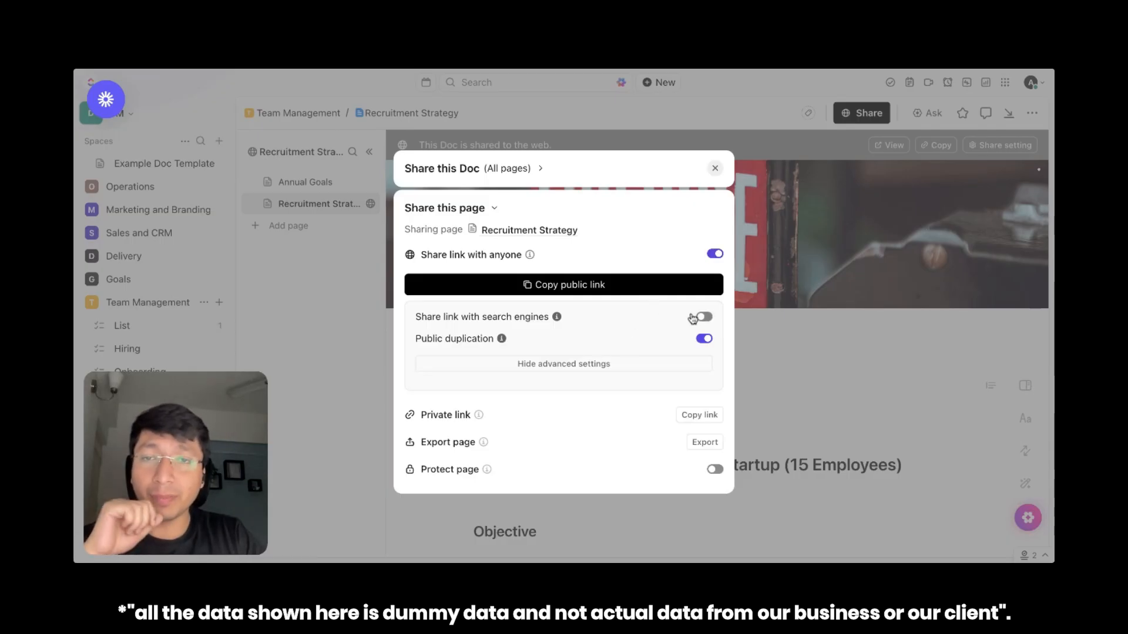
{"action": "left_click", "coordinate": [710, 319]}
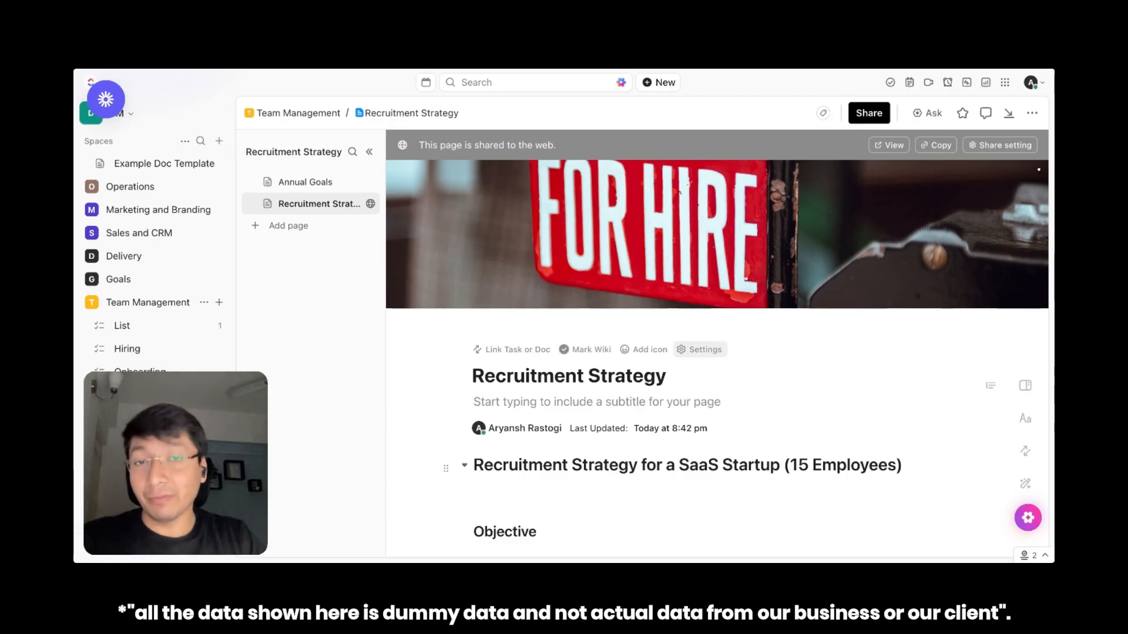
Open the Annual Goals page of the Recruitment Strategy doc
{"action": "scroll", "coordinate": [751, 320], "scroll_direction": "down", "scroll_amount": 15}
{"action": "scroll", "coordinate": [752, 320], "scroll_direction": "down", "scroll_amount": 4}
{"action": "scroll", "coordinate": [751, 320], "scroll_direction": "down", "scroll_amount": 4}
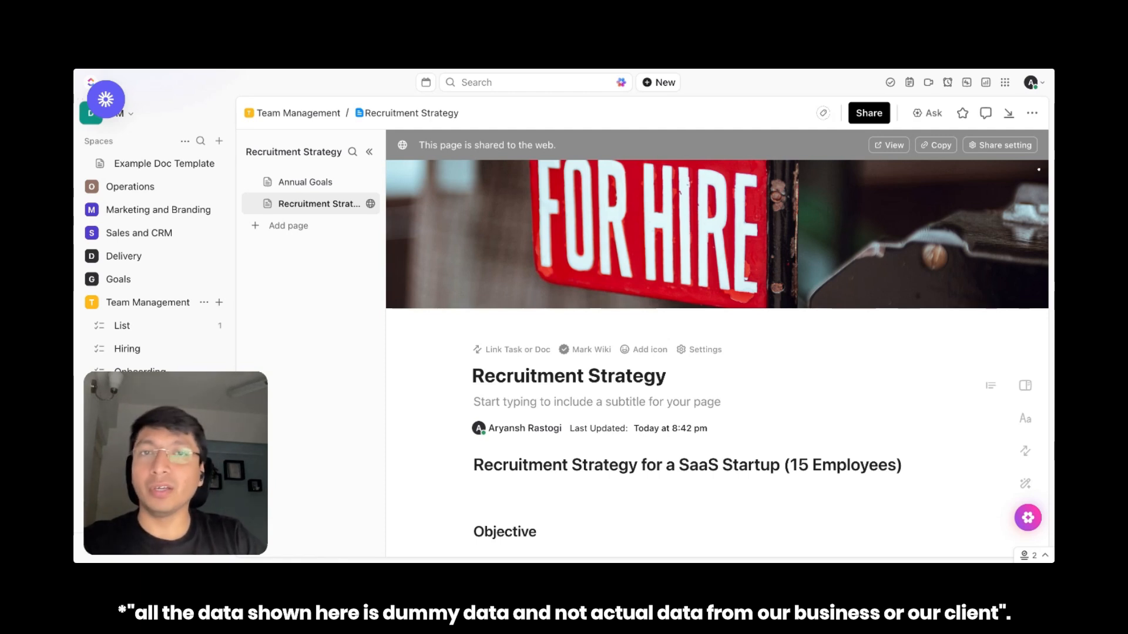
{"action": "left_click", "coordinate": [305, 181]}
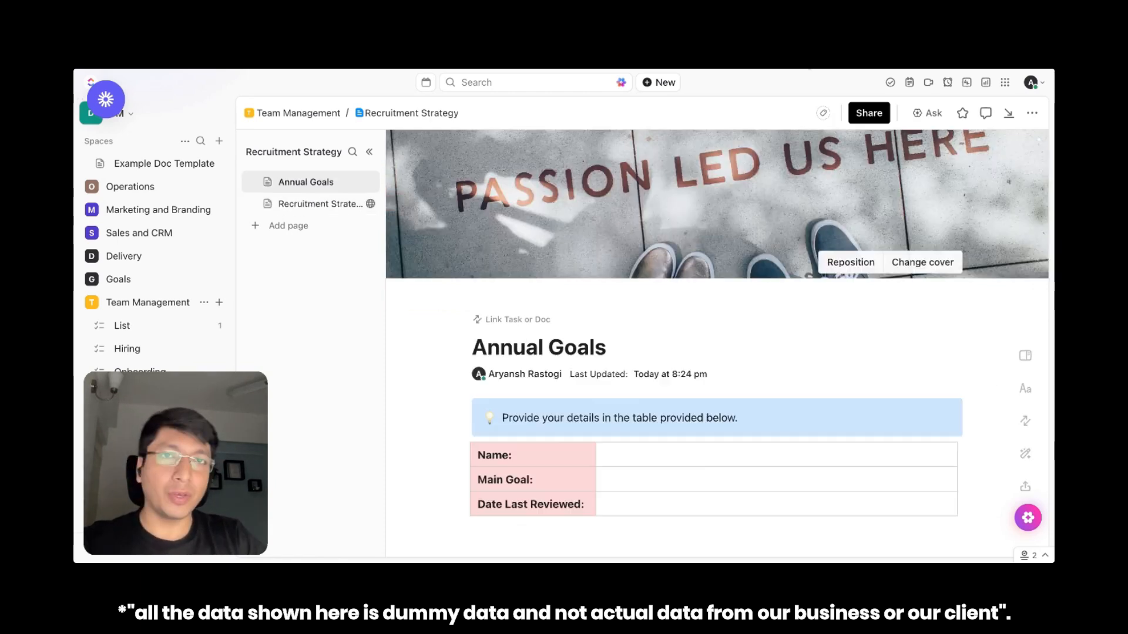